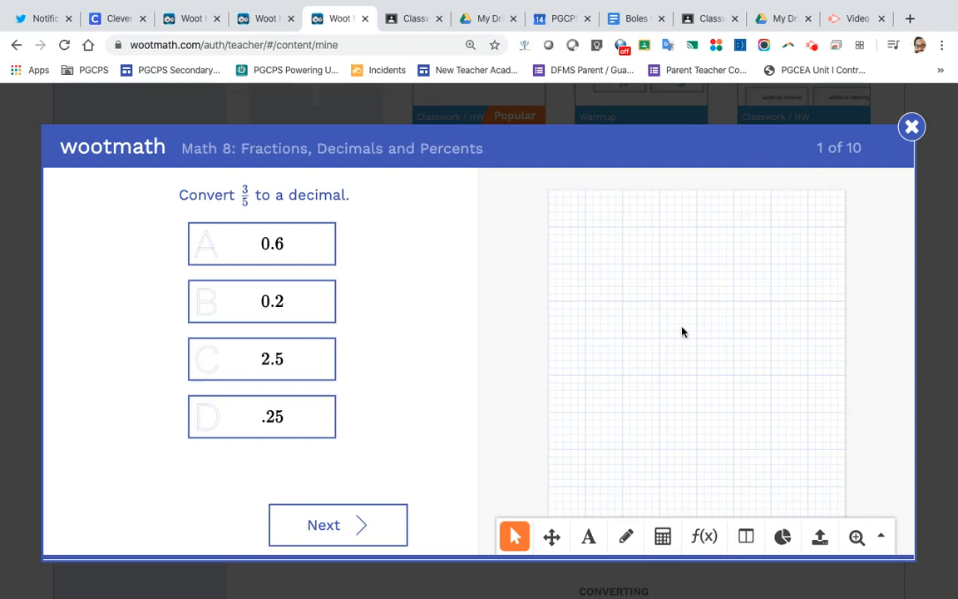
- Examine the scratchpad's pan, text, pencil and calculator tools, discarding the empty trial text box
click(550, 538)
drag(652, 342, 626, 356)
click(586, 536)
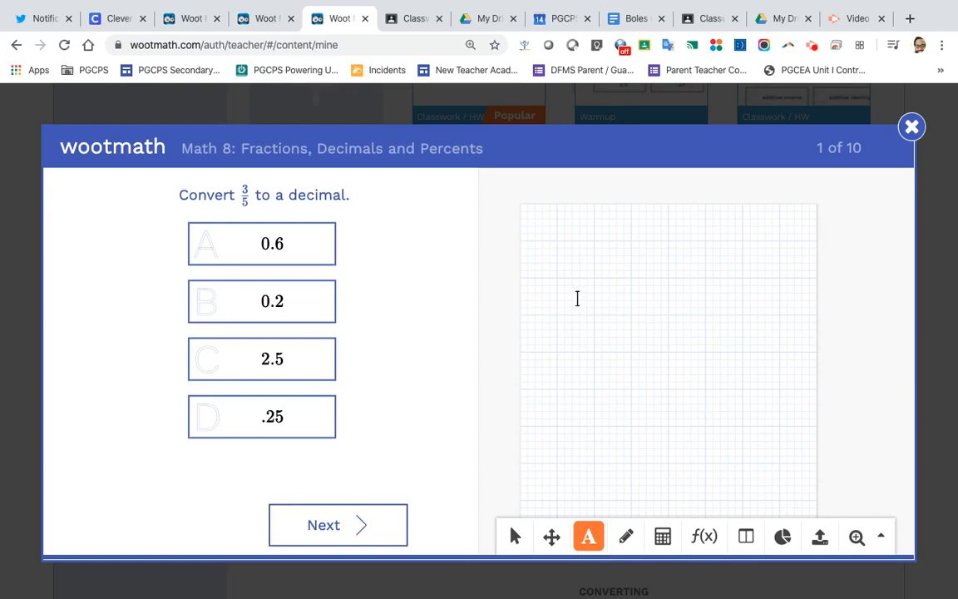
click(567, 253)
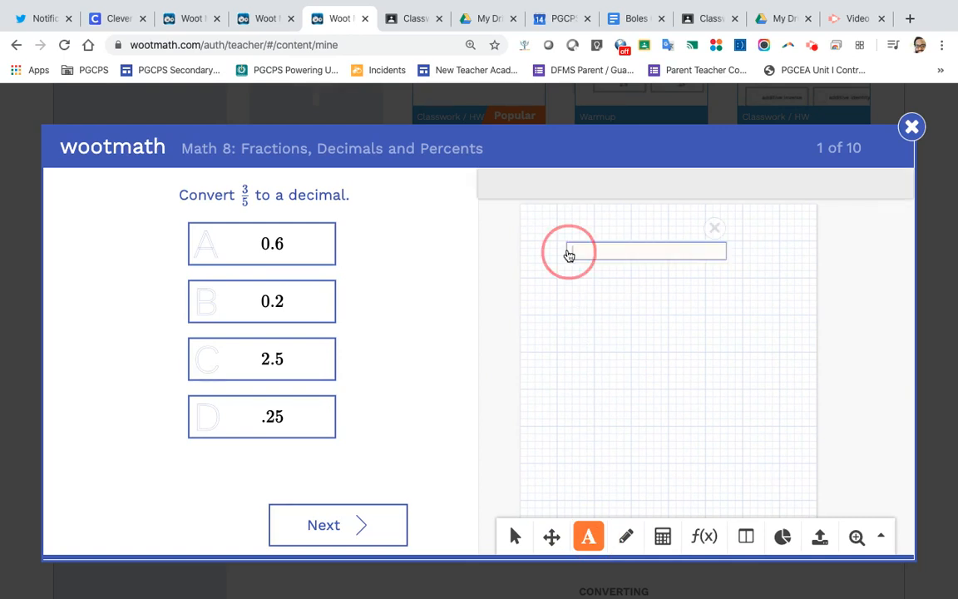
click(715, 229)
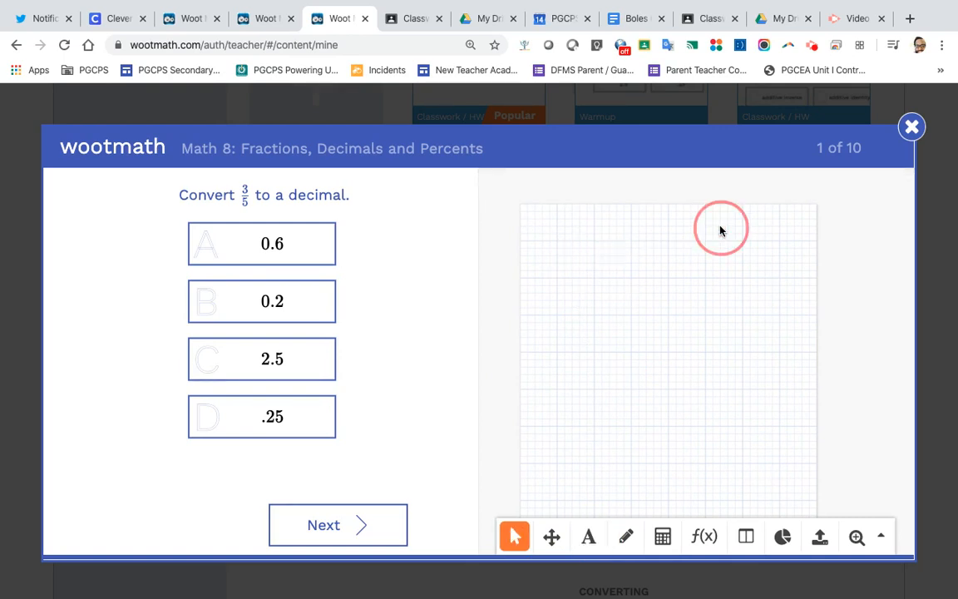
click(630, 540)
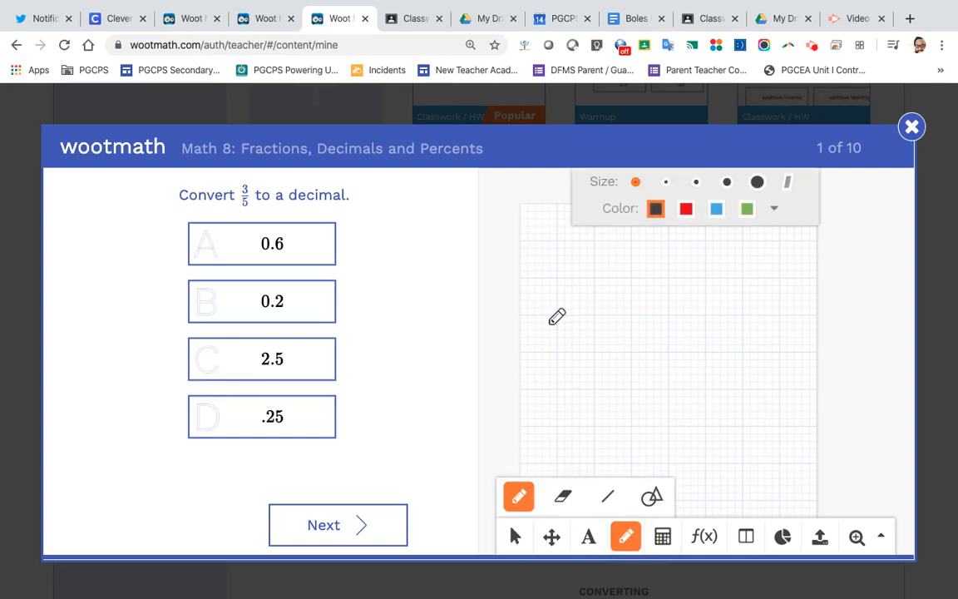
click(662, 537)
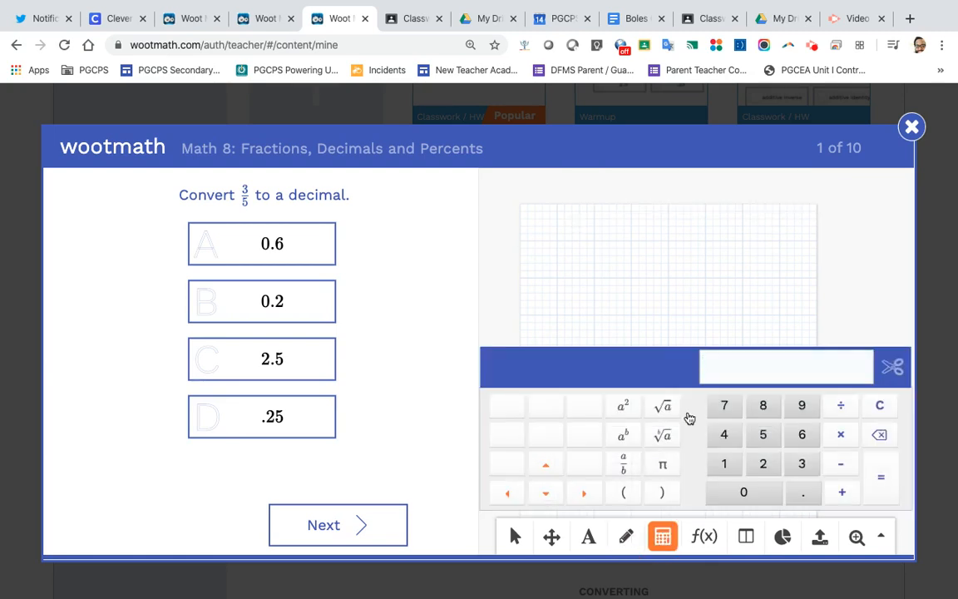
- Write the equation 1/5 = 0.2 in a new math expression on the scratchpad grid
click(711, 540)
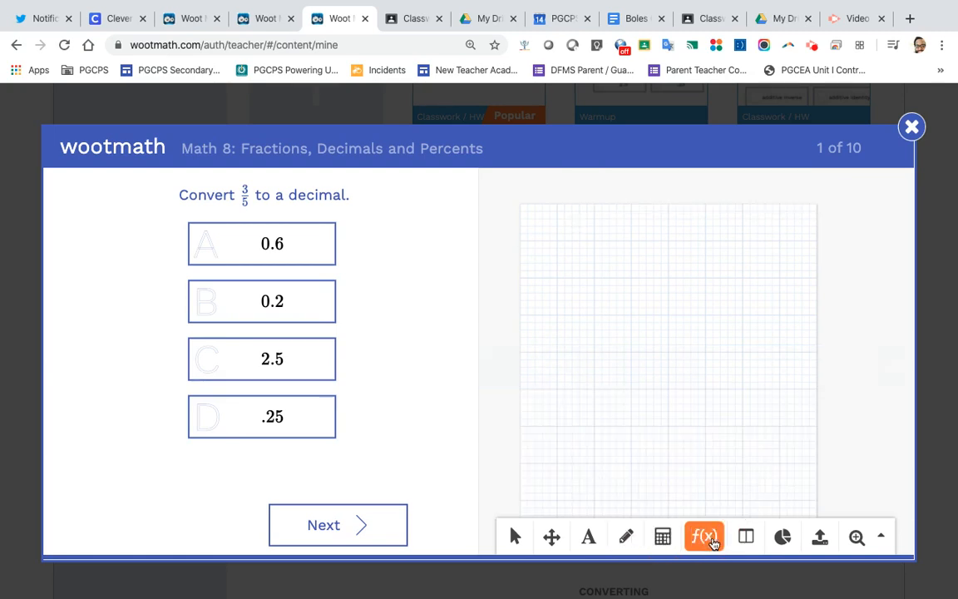
click(605, 308)
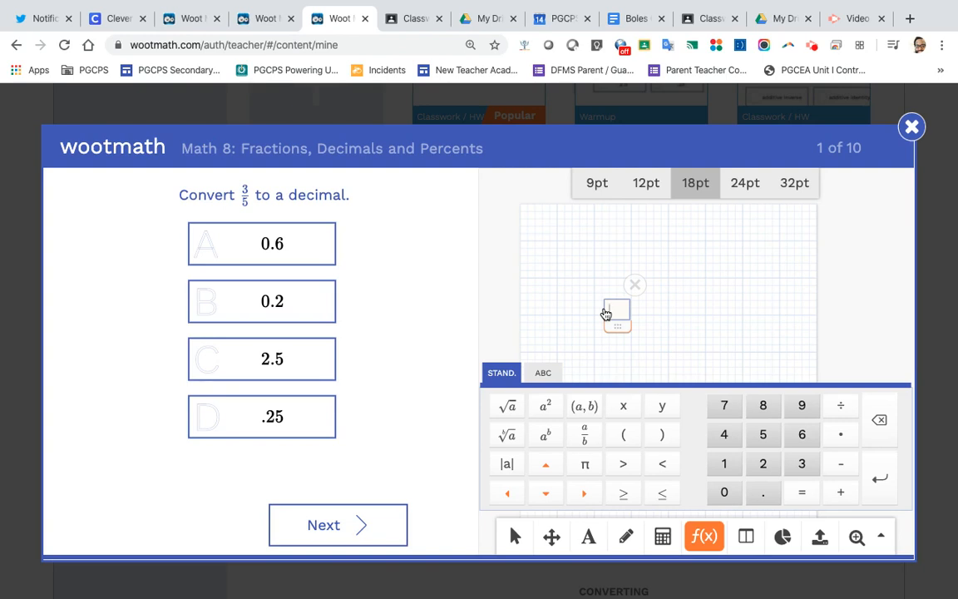
click(585, 434)
text(1/5=0.2)
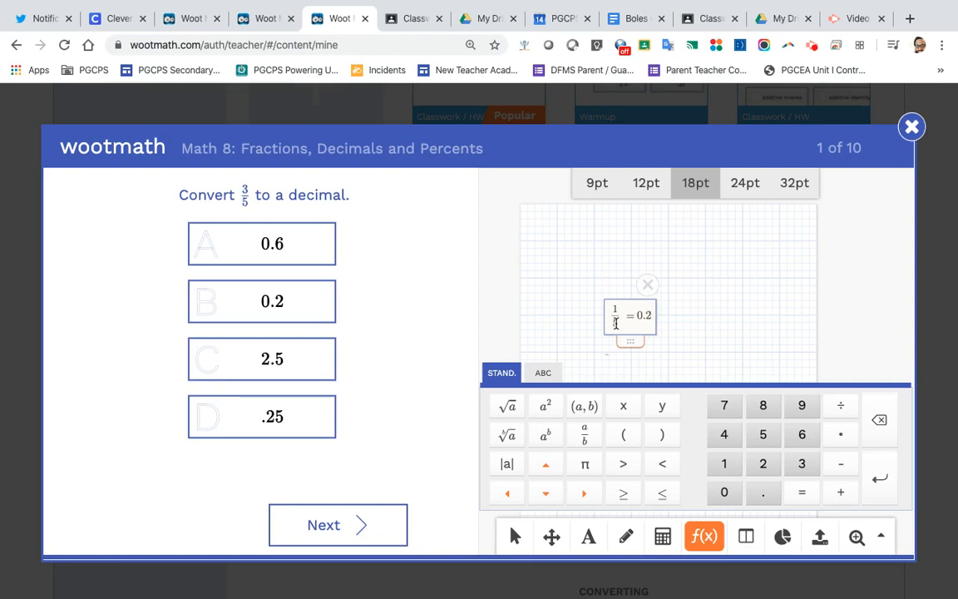
- Add the lines 1/5 · 3 = 0.2 · 3 and 3/5 = 0.6 beneath the first equation
key(Return)
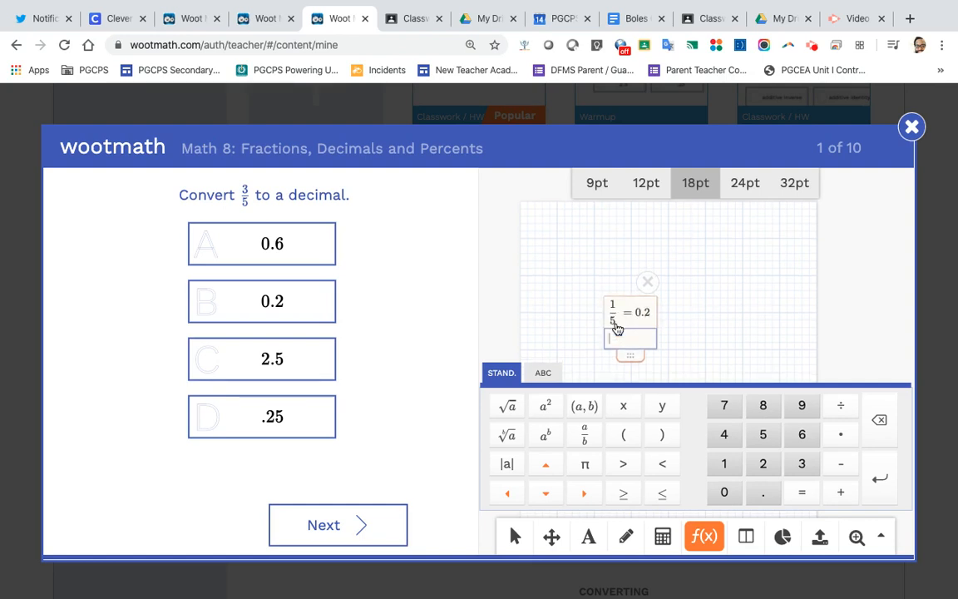
text(1/)
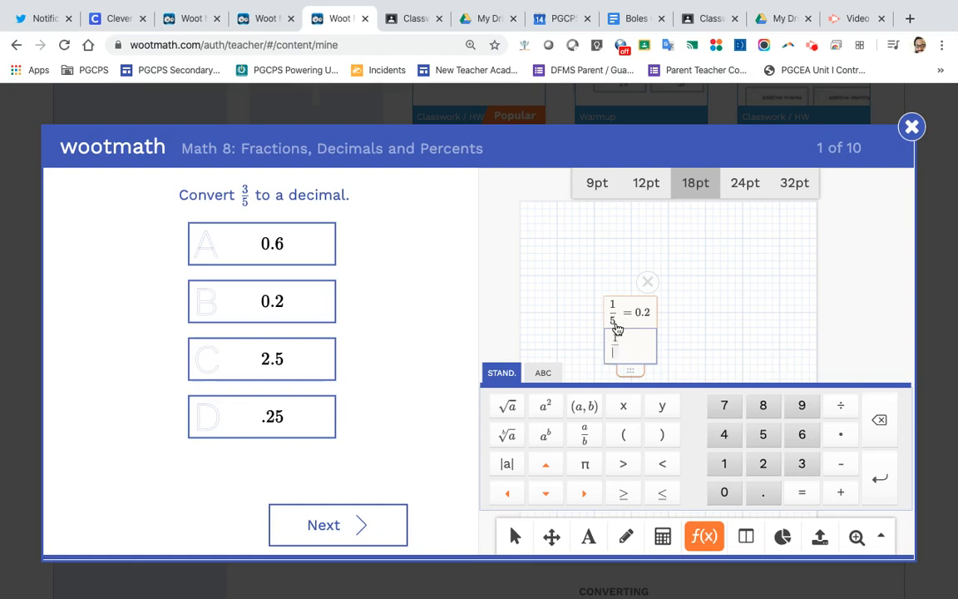
text(5·3)
text(=0.2)
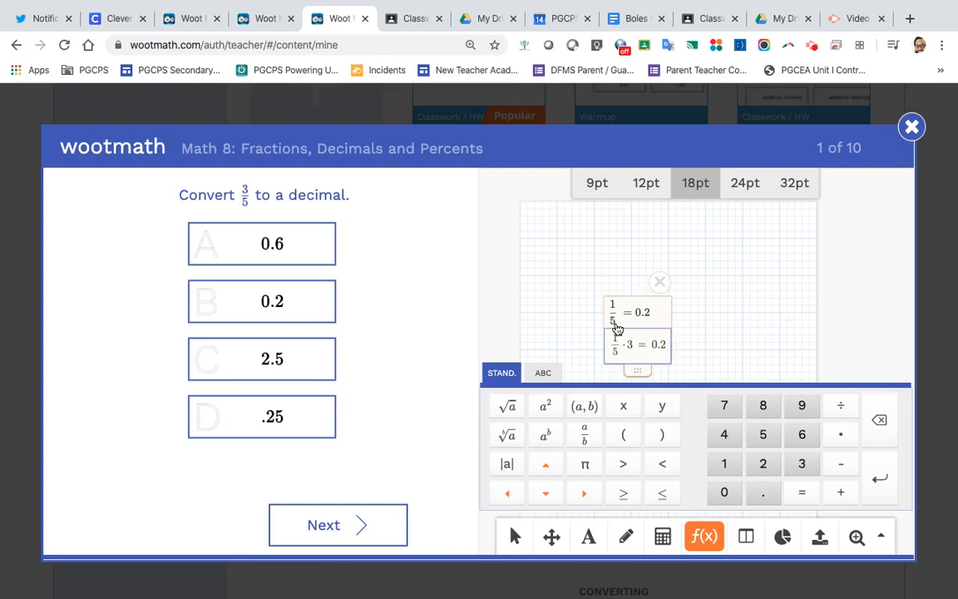
text(*)
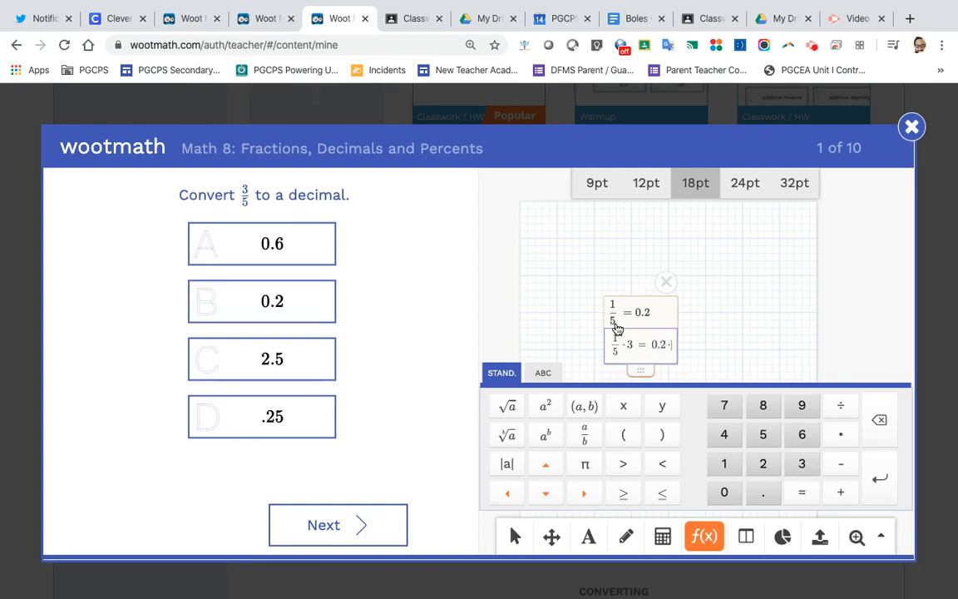
text(3)
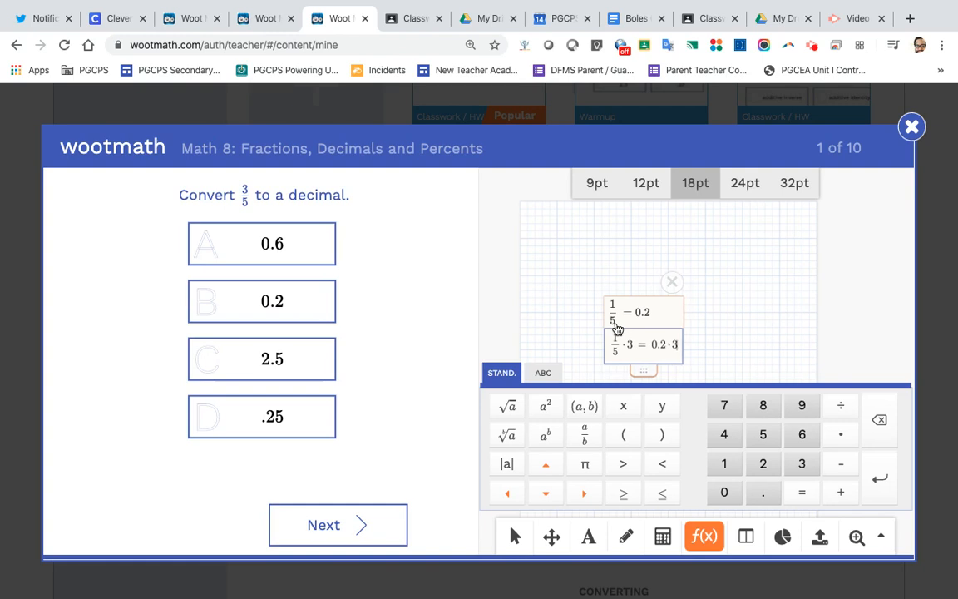
key(Return)
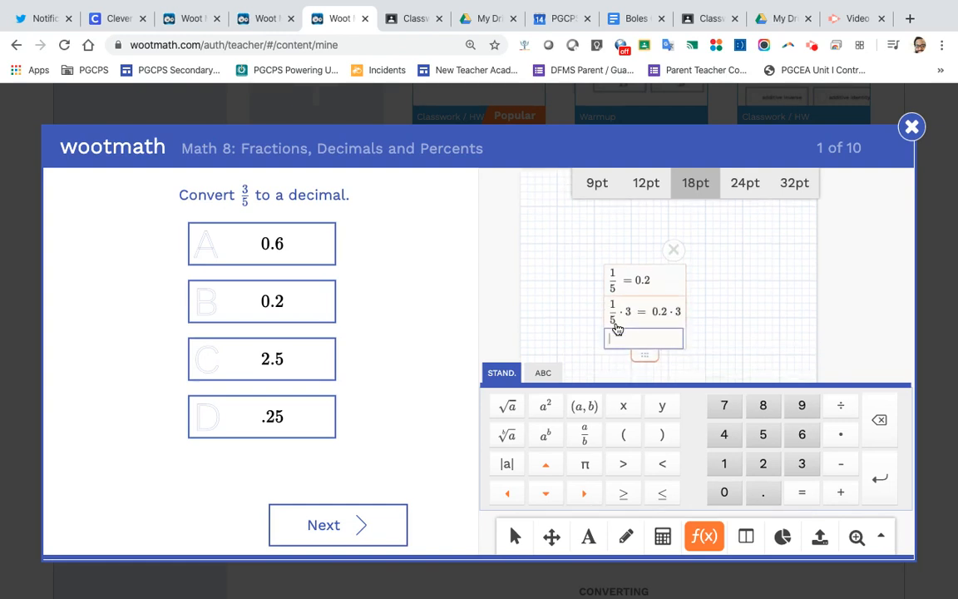
text(3/5=0.6)
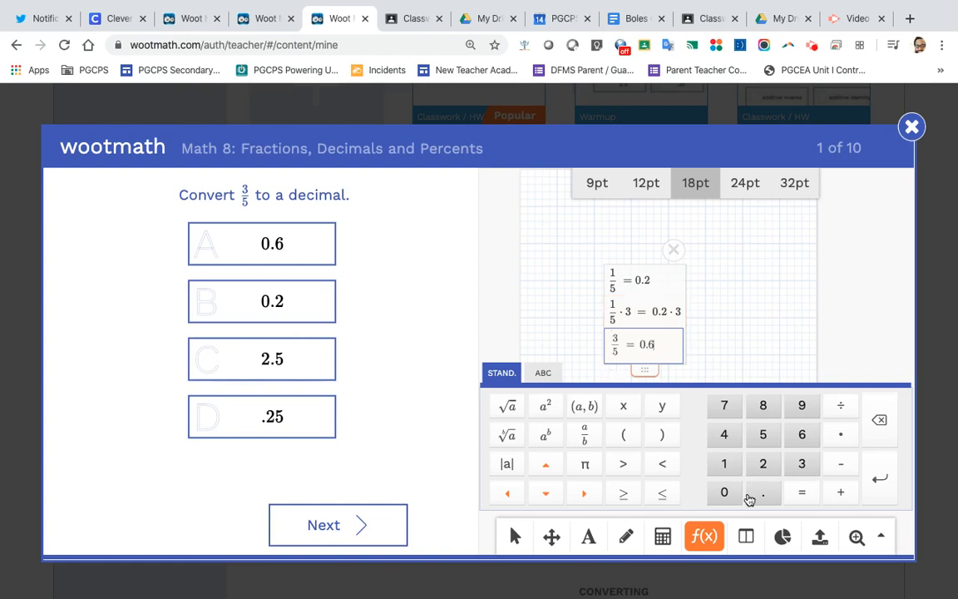
click(802, 465)
key(Return)
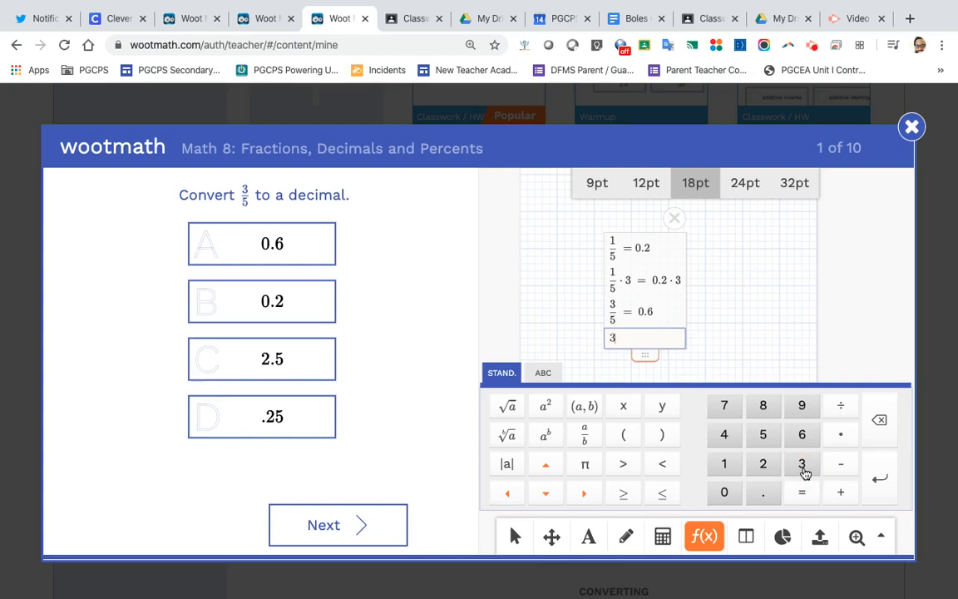
click(840, 407)
click(804, 494)
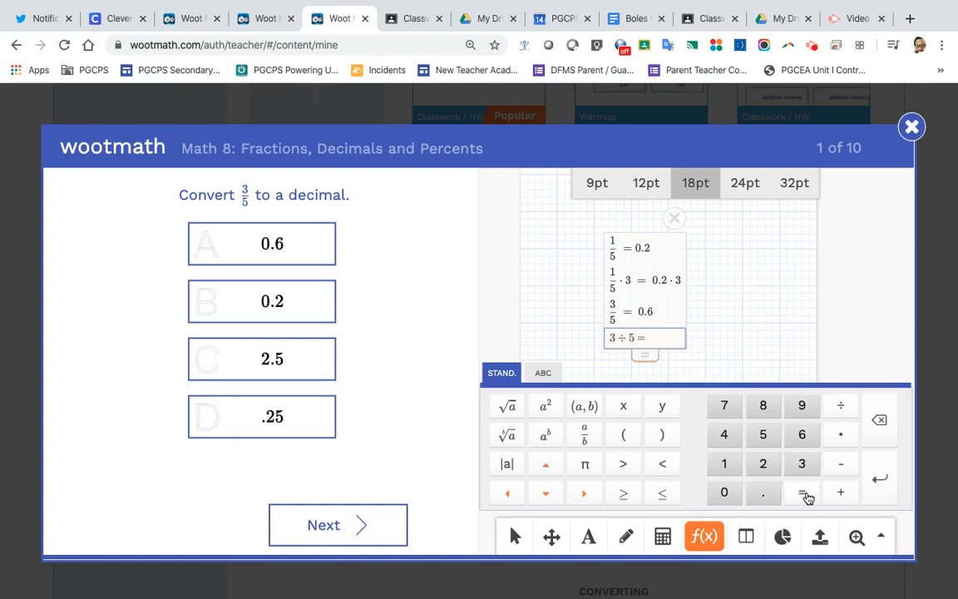
key(BackSpace)
key(BackSpace)
- Calculate 3 divided by 5 with the scratchpad calculator
click(664, 538)
click(802, 465)
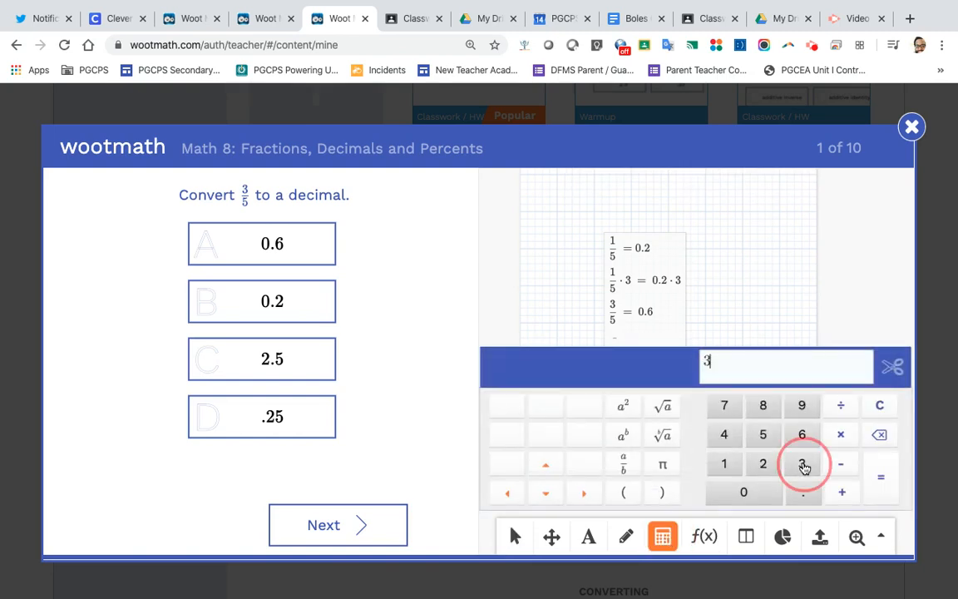
click(838, 405)
click(763, 435)
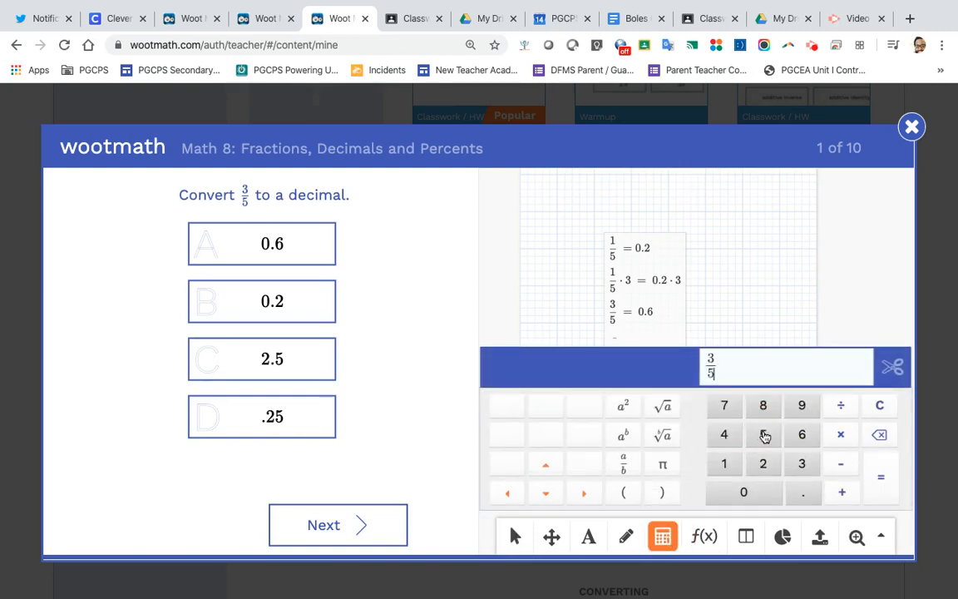
click(884, 486)
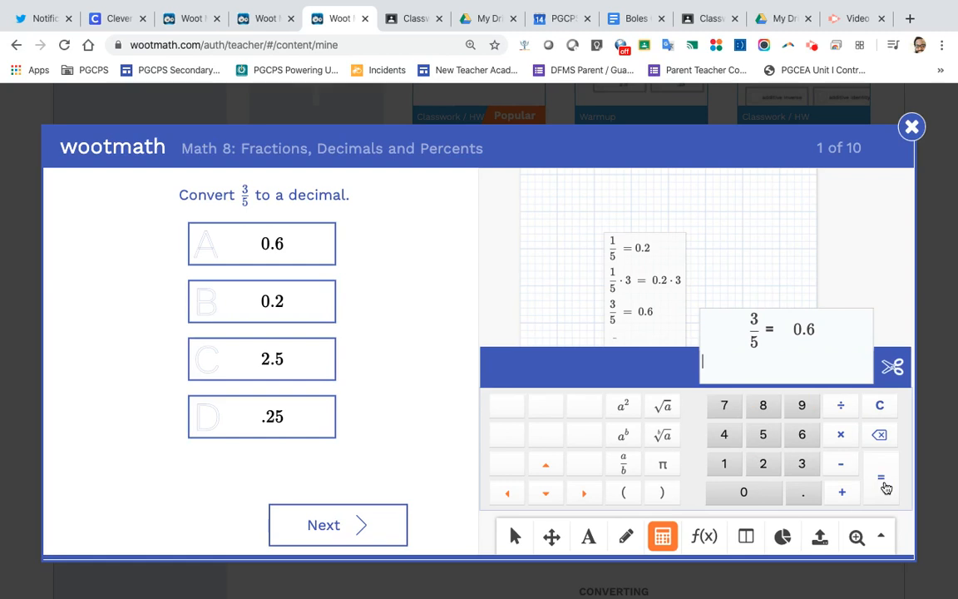
- Submit 0.6 as the answer, with the calculator result moved beside the written equations, and continue to question 2
click(281, 239)
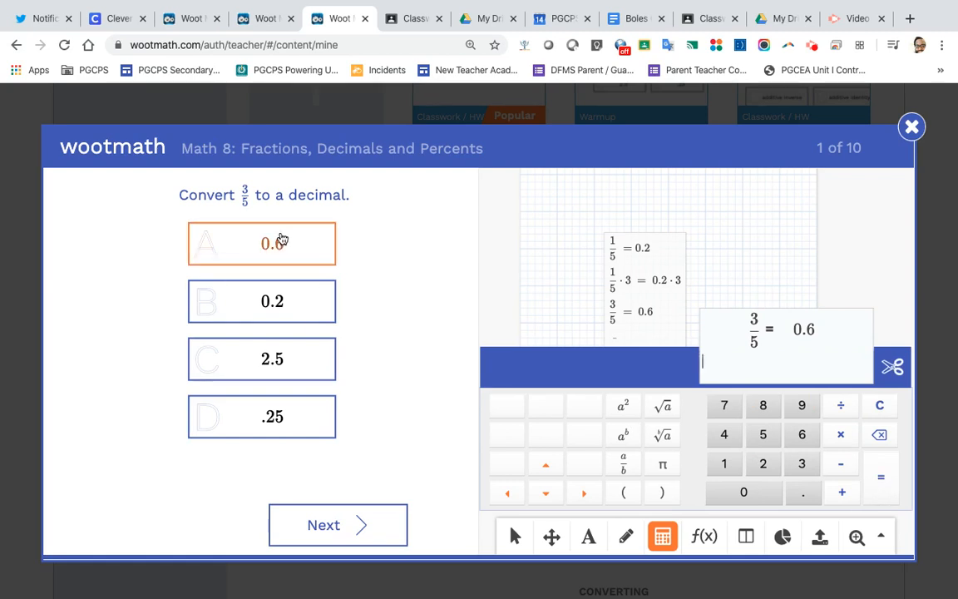
click(284, 244)
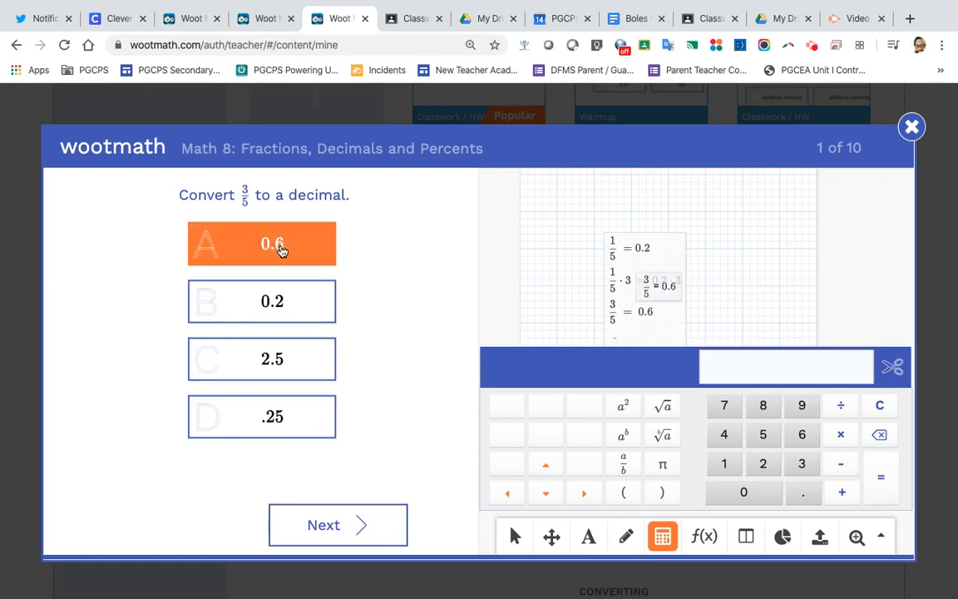
drag(666, 296, 742, 299)
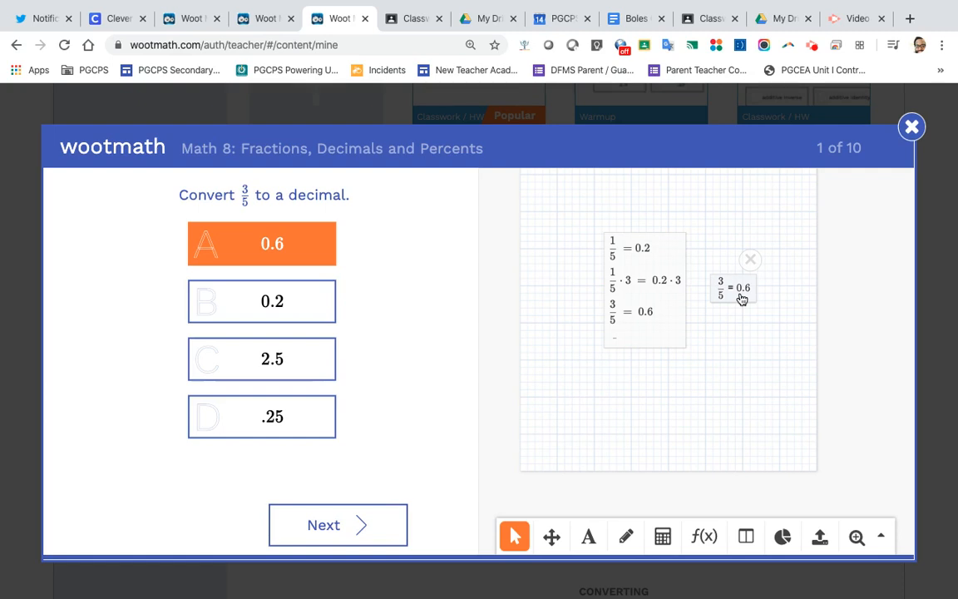
click(310, 530)
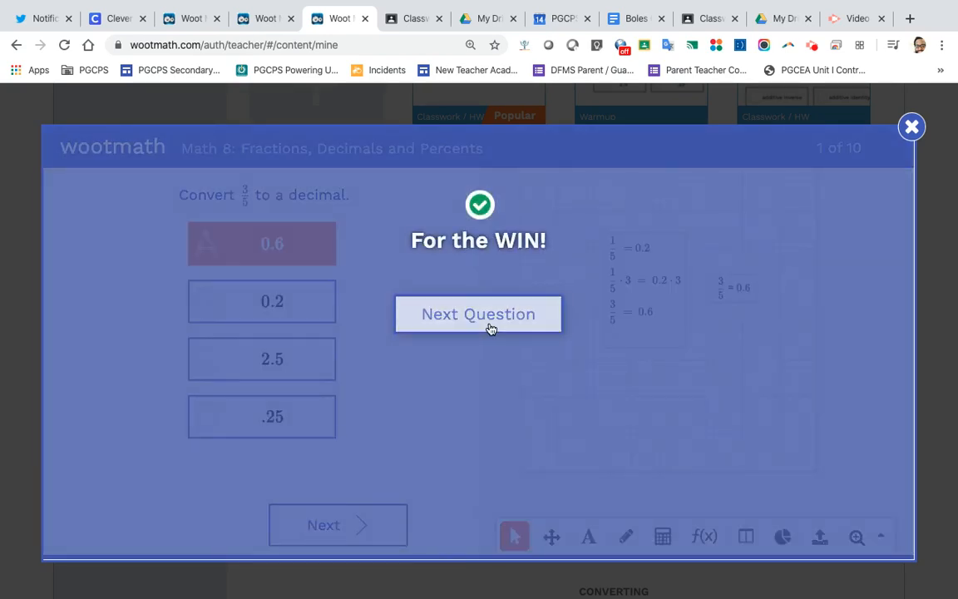
click(489, 327)
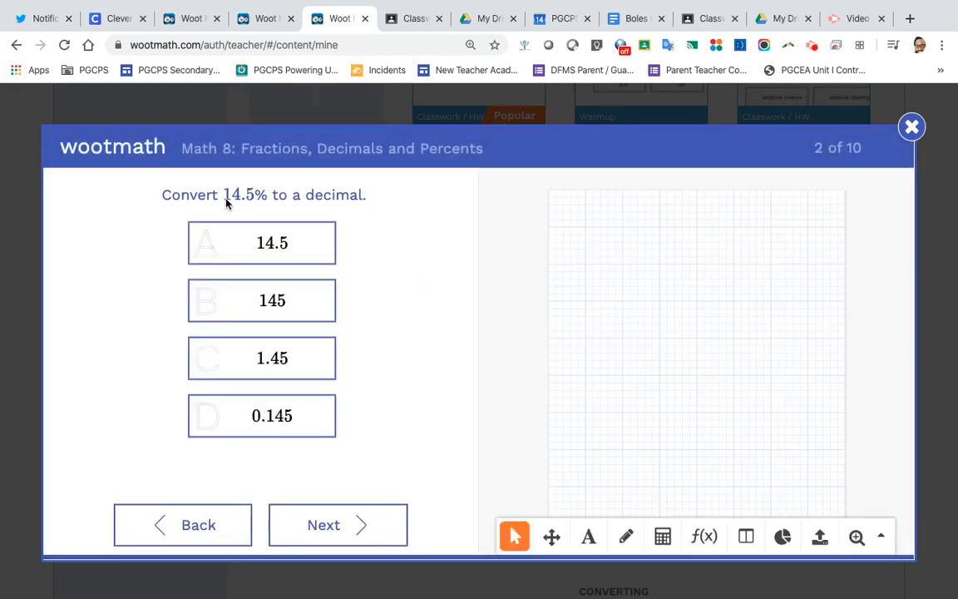
- Calculate 14.5 divided by 100 with the scratchpad calculator
click(663, 536)
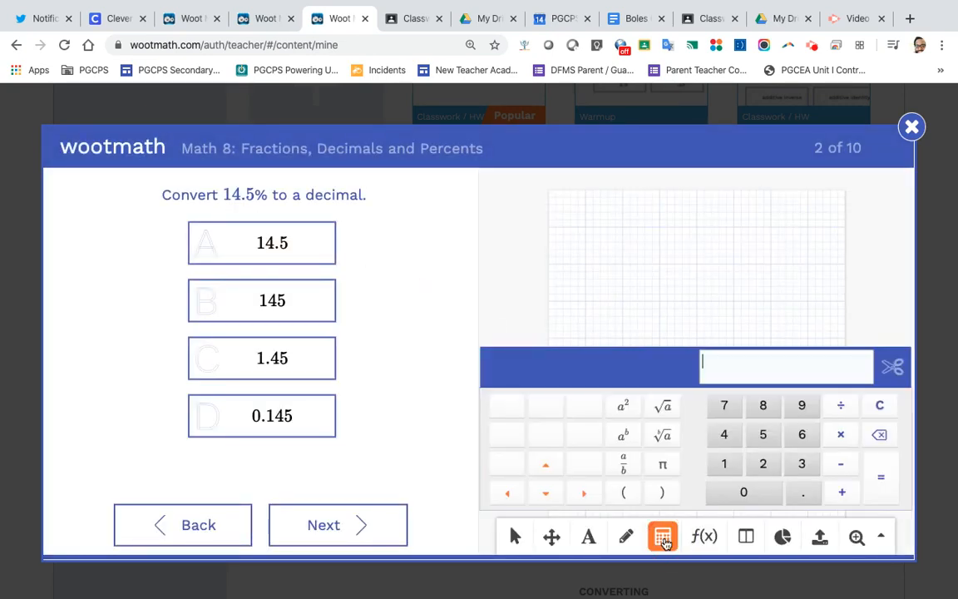
click(724, 464)
click(723, 434)
click(800, 493)
click(765, 435)
click(843, 406)
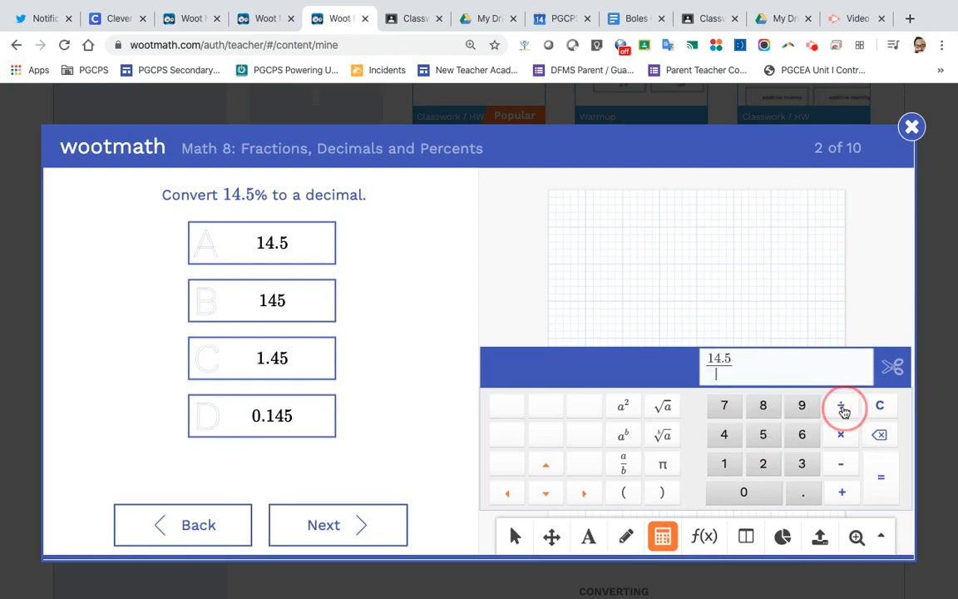
click(721, 466)
click(743, 492)
click(743, 492)
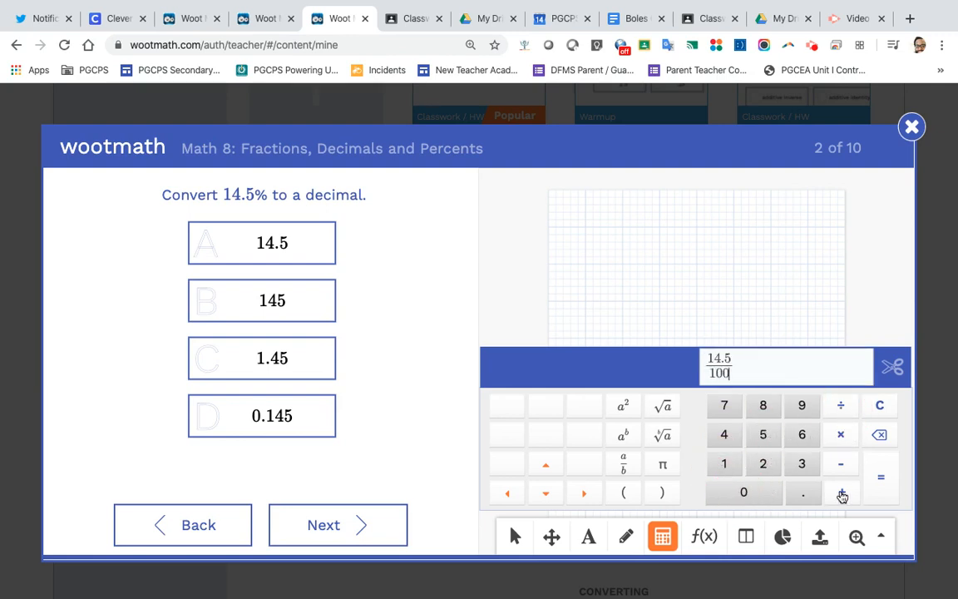
click(876, 490)
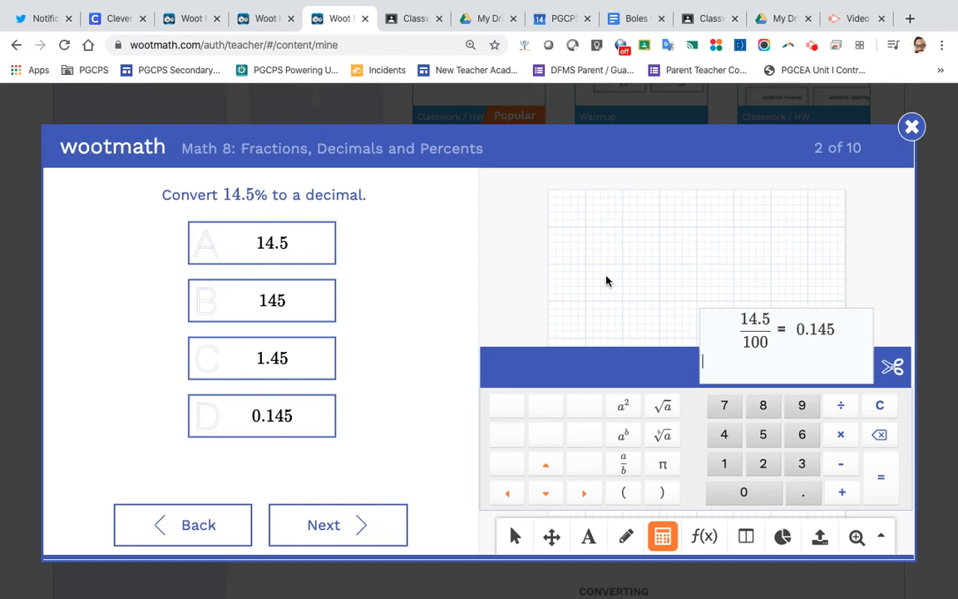
- Submit 0.145 as the decimal form of 14.5% and continue to question 3
click(273, 418)
click(348, 538)
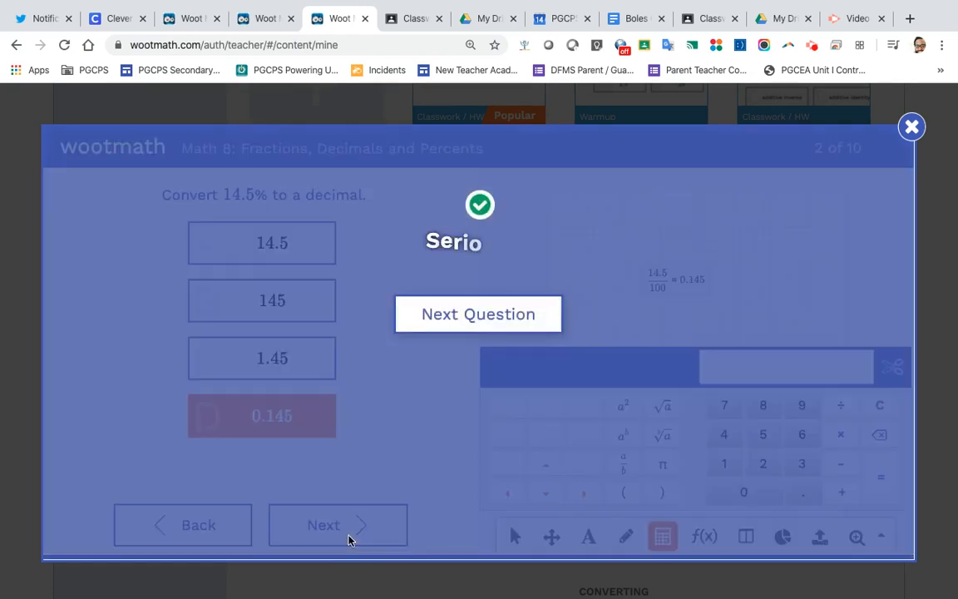
click(486, 332)
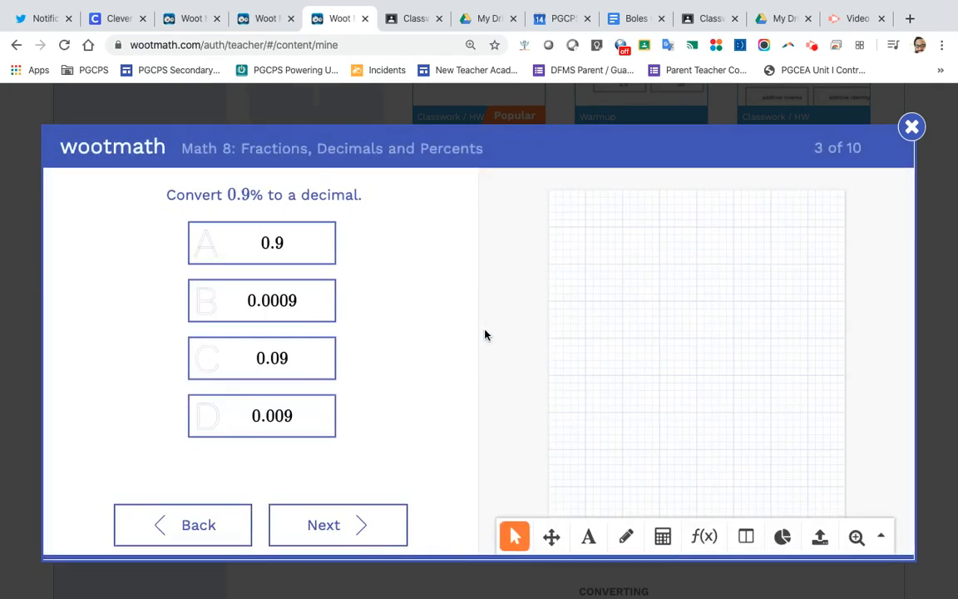
- Calculate 0.9 divided by 100 with the scratchpad calculator
click(663, 538)
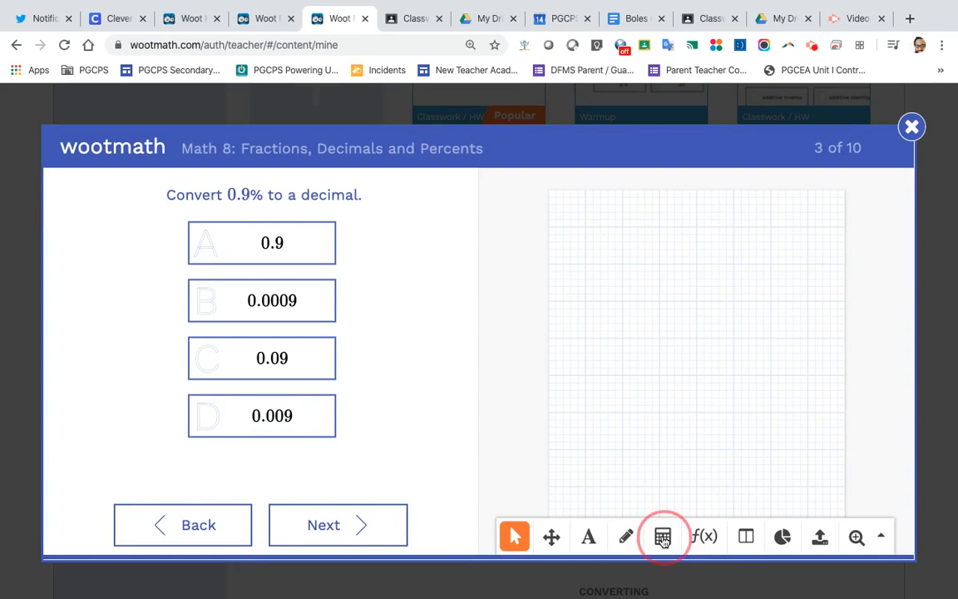
click(755, 494)
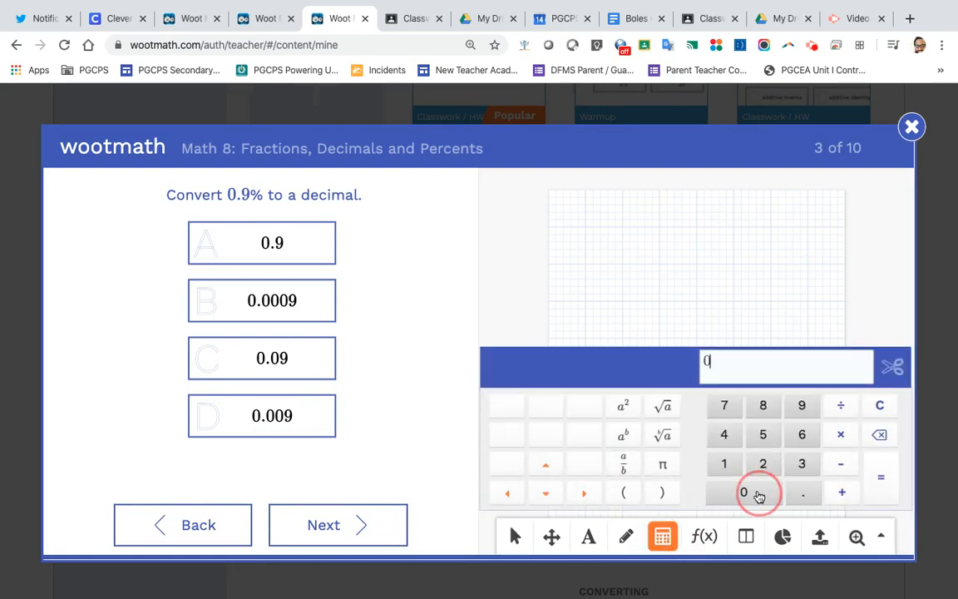
click(803, 494)
click(803, 405)
click(841, 409)
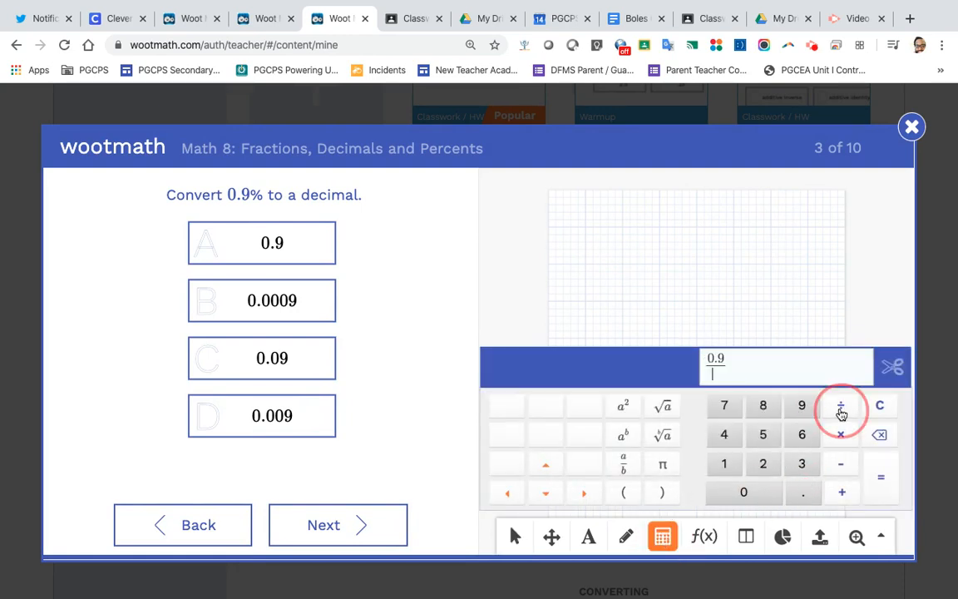
click(729, 464)
click(743, 499)
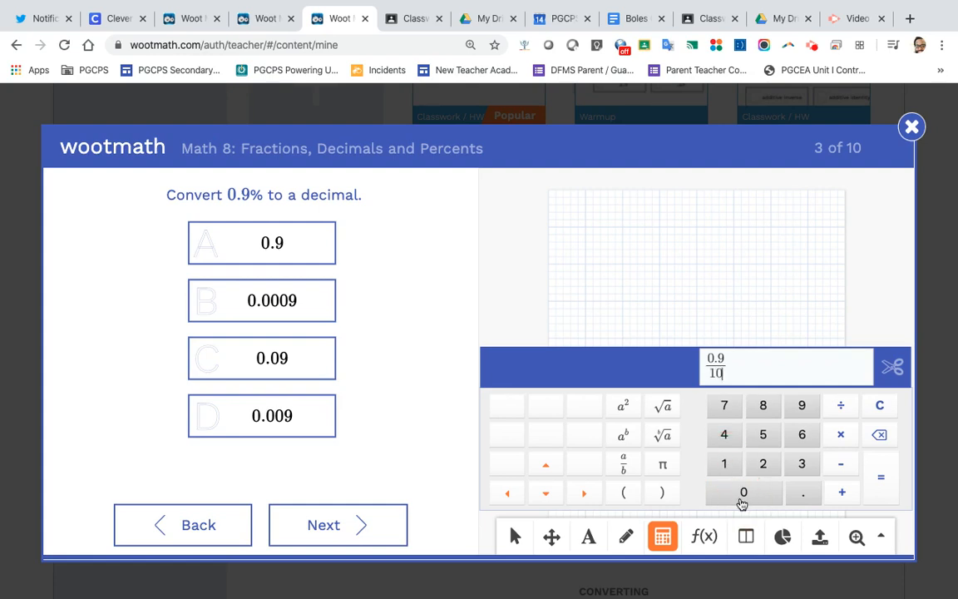
click(743, 499)
click(879, 490)
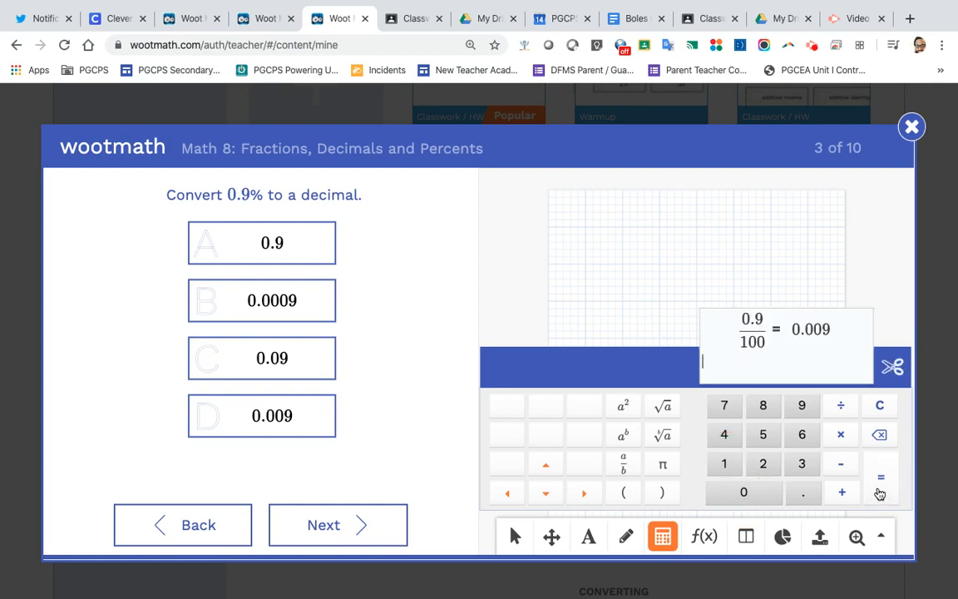
- Submit 0.009 as the decimal form of 0.9% and continue to question 4
click(275, 418)
click(352, 530)
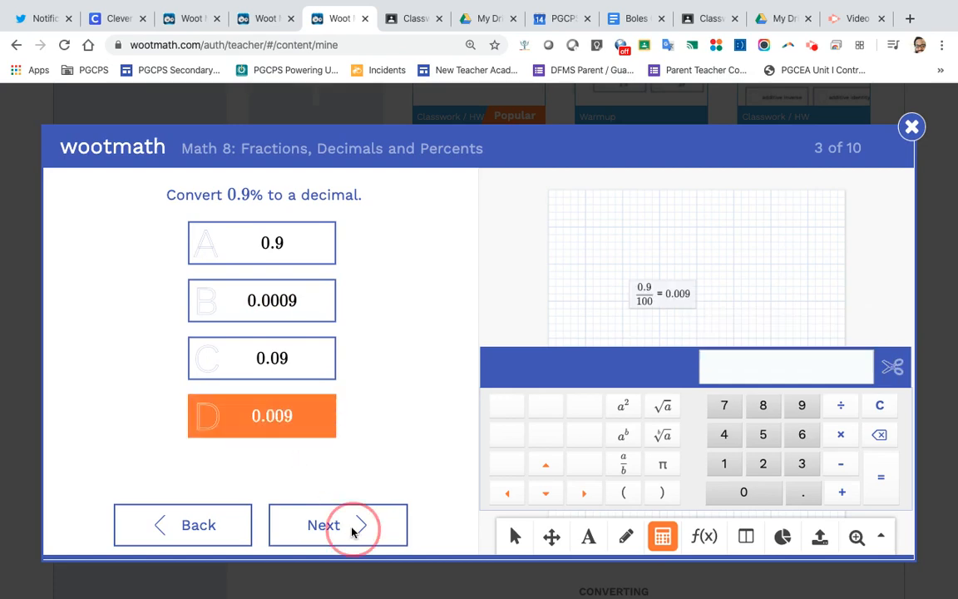
click(493, 322)
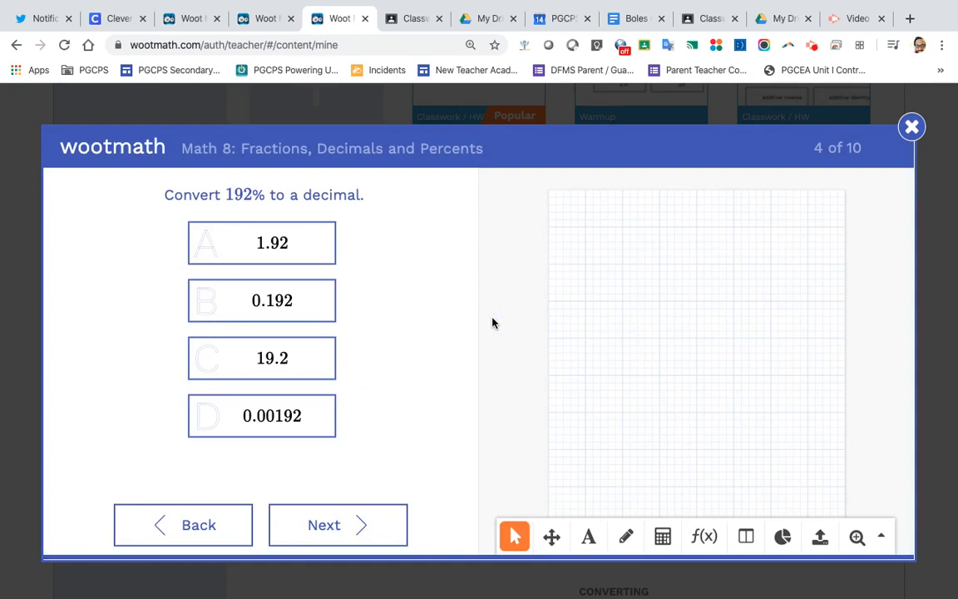
- Calculate 192 divided by 100 with the scratchpad calculator
click(663, 537)
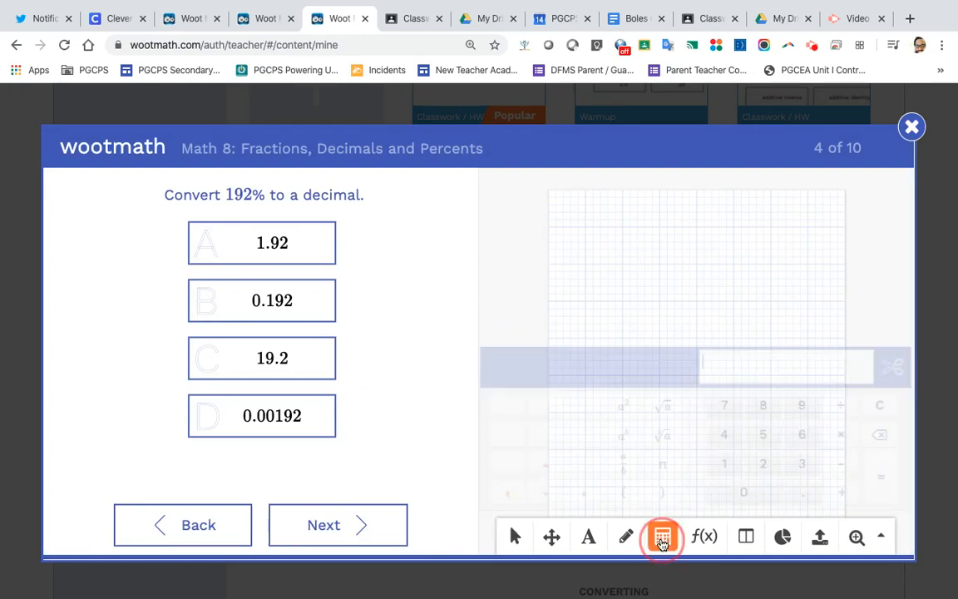
click(725, 466)
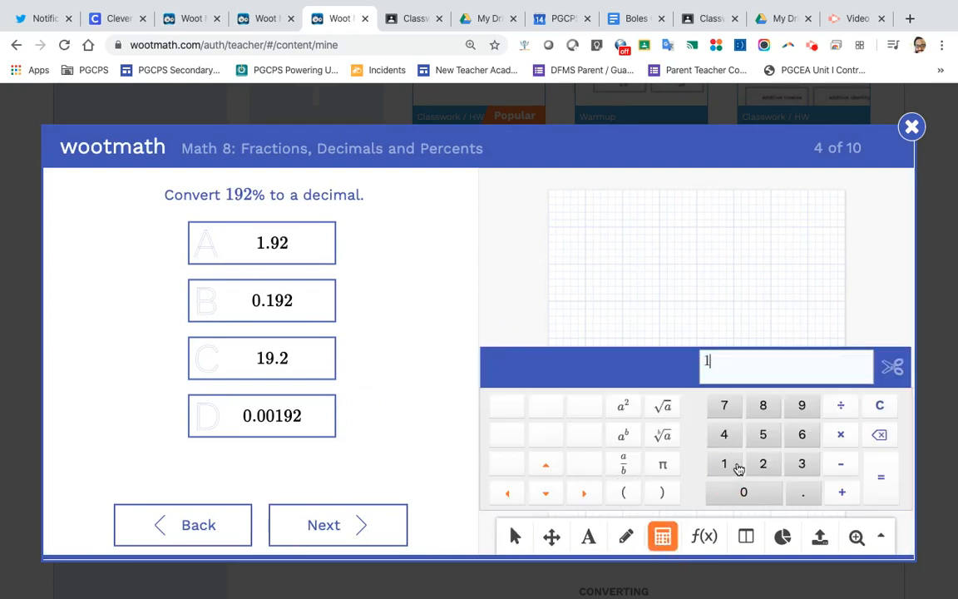
click(804, 406)
click(765, 462)
click(841, 405)
click(723, 468)
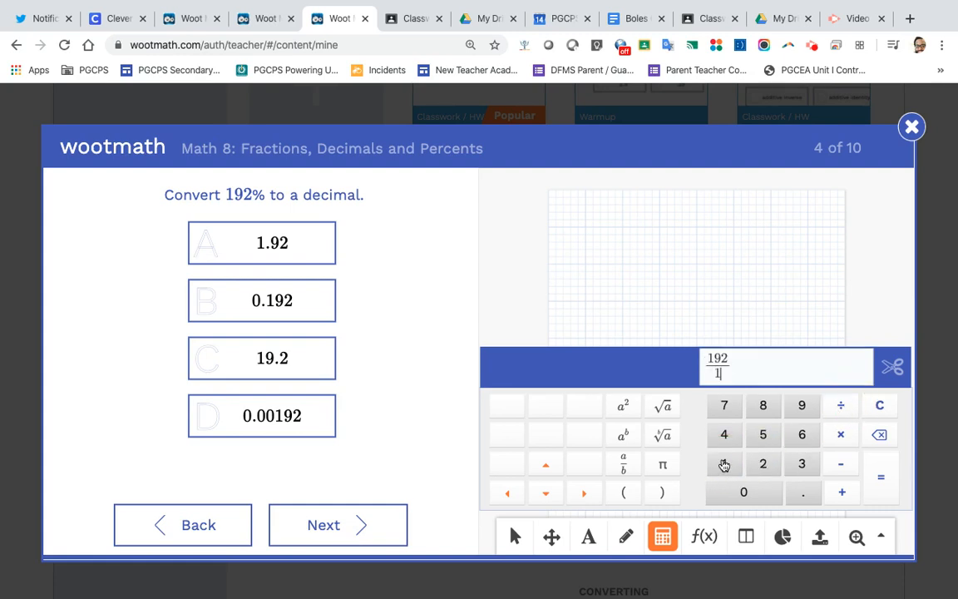
click(739, 494)
click(743, 493)
click(882, 474)
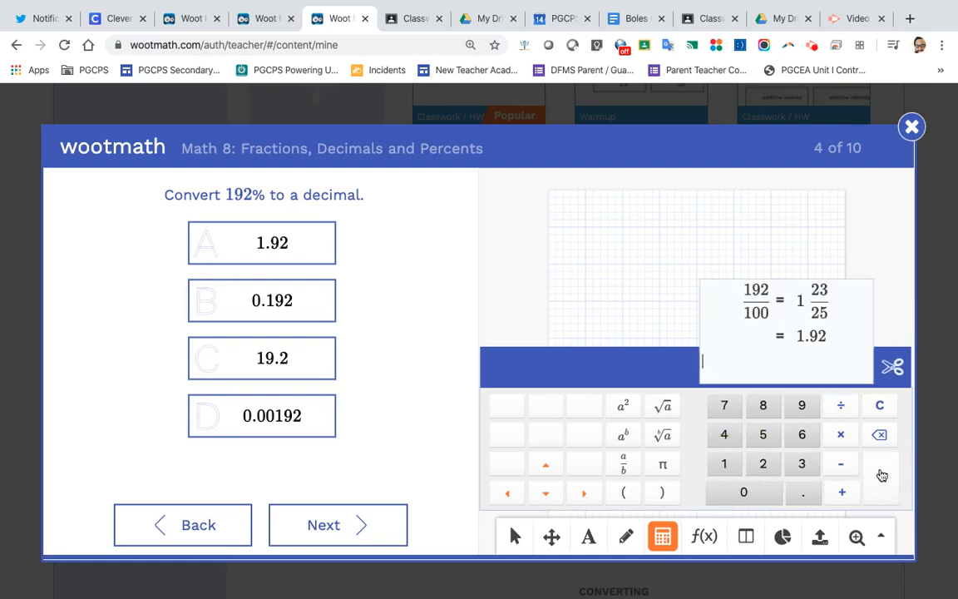
- Submit 1.92 as the decimal form of 192% and continue to question 5
click(260, 252)
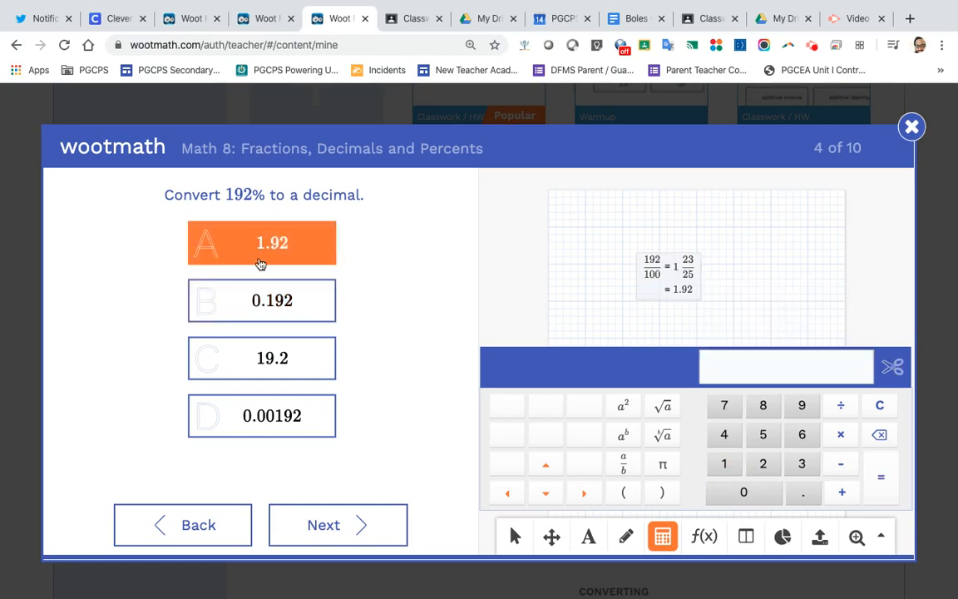
click(362, 525)
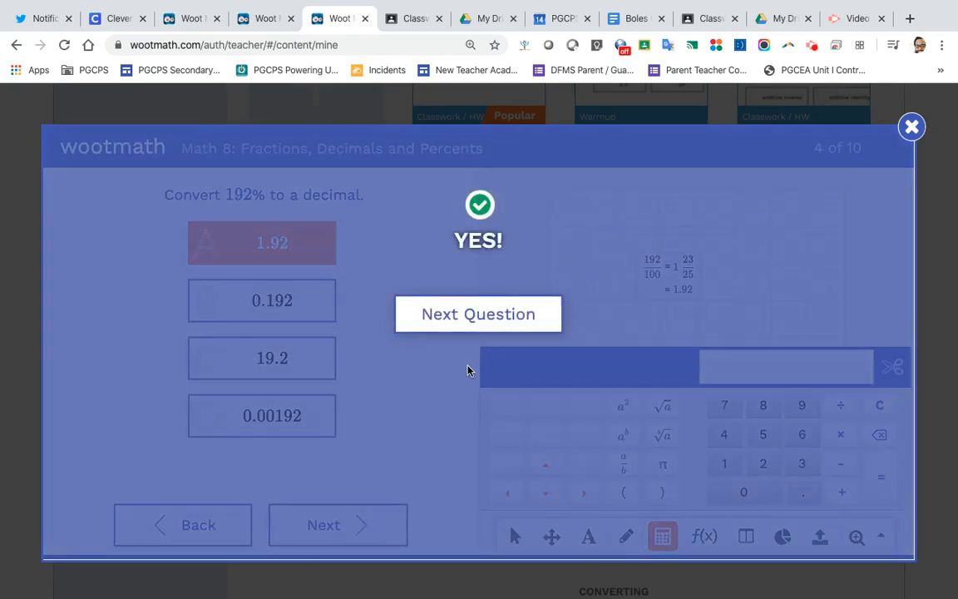
click(491, 326)
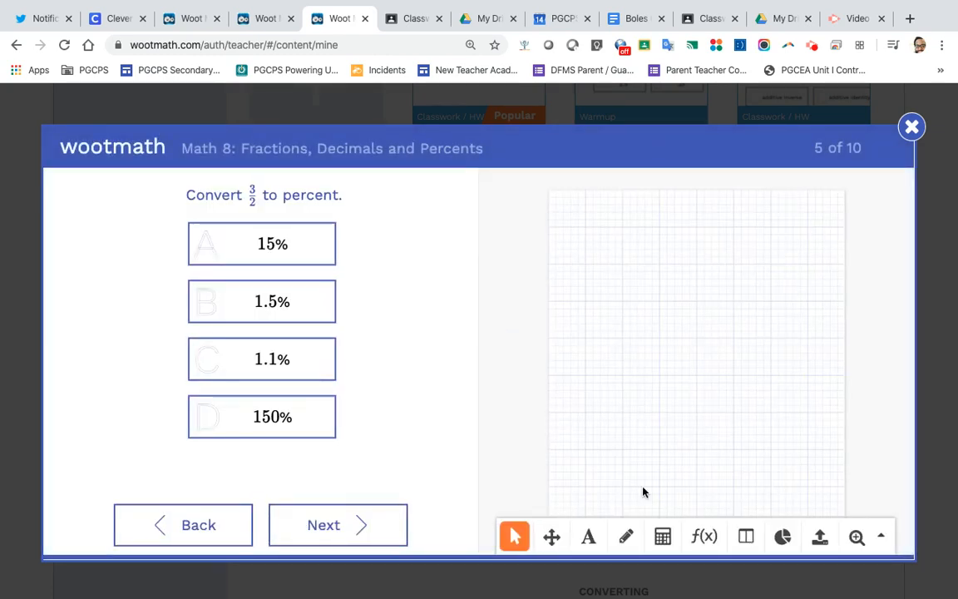
- Calculate 3 divided by 2 with the scratchpad calculator
click(663, 537)
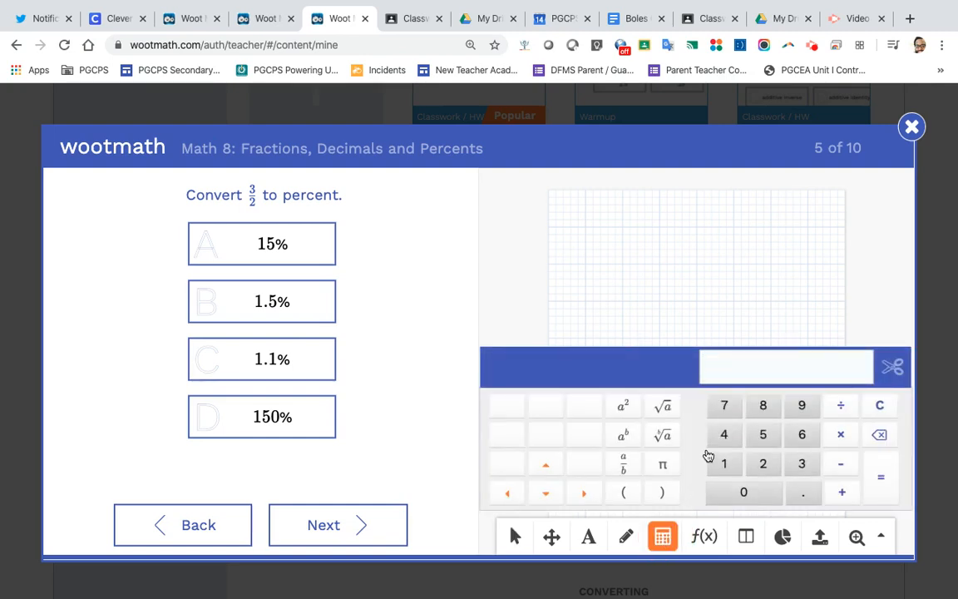
click(804, 459)
click(840, 407)
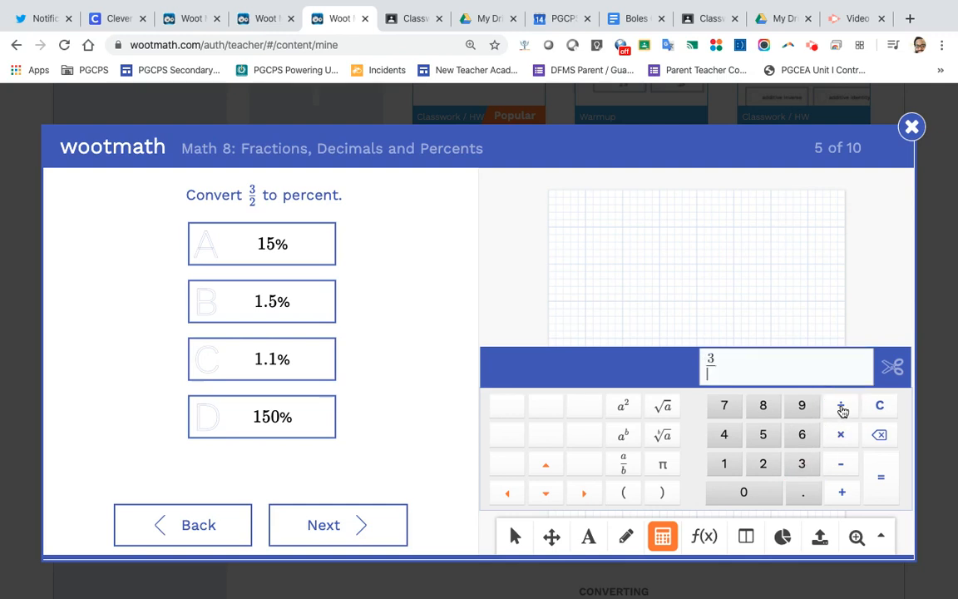
click(763, 463)
click(881, 478)
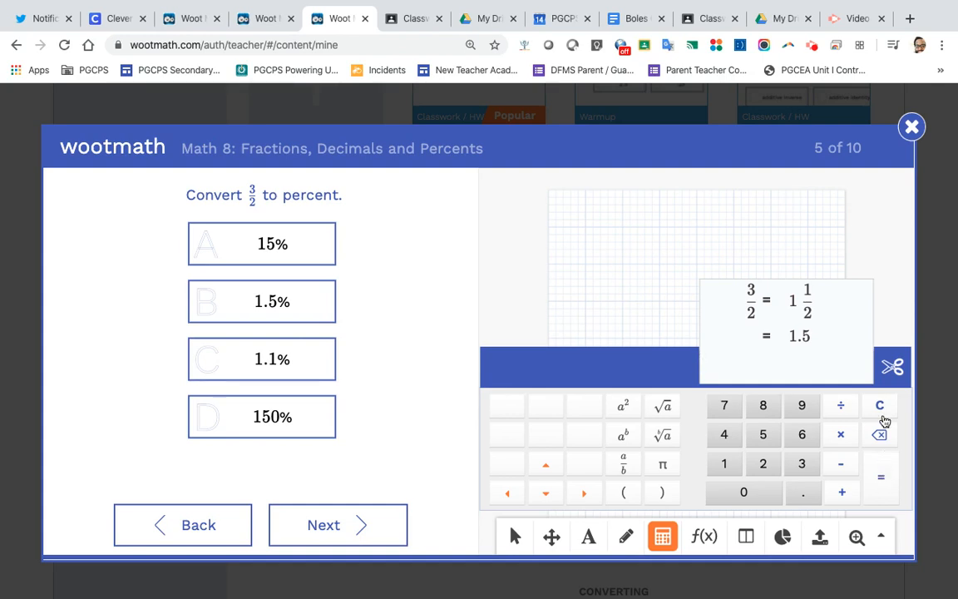
- Calculate 1.5 times 100 on a new line below the 3/2 result in the scratchpad calculator
click(841, 438)
click(880, 410)
click(721, 465)
click(803, 494)
click(764, 434)
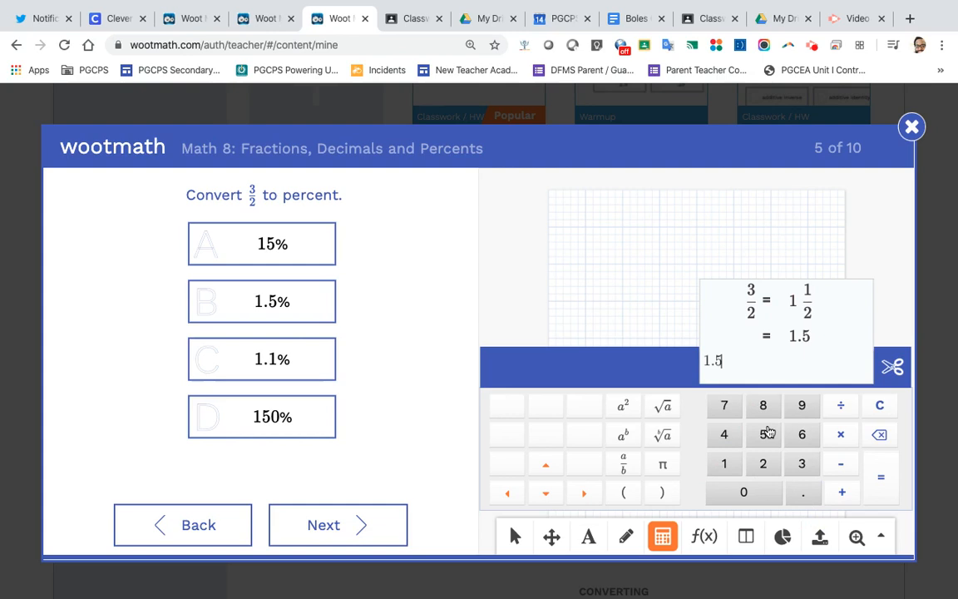
click(841, 434)
click(720, 466)
click(740, 492)
click(740, 493)
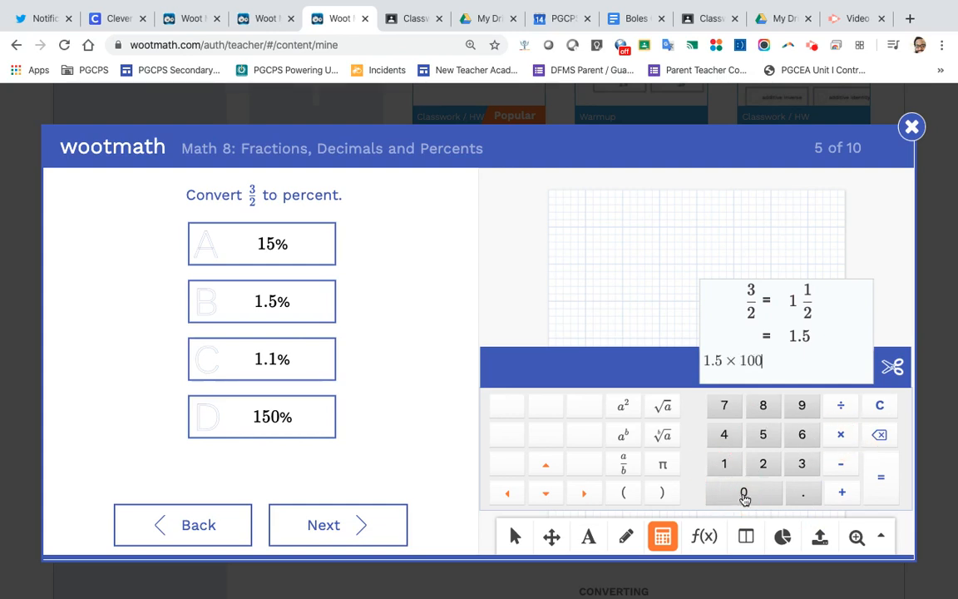
click(884, 495)
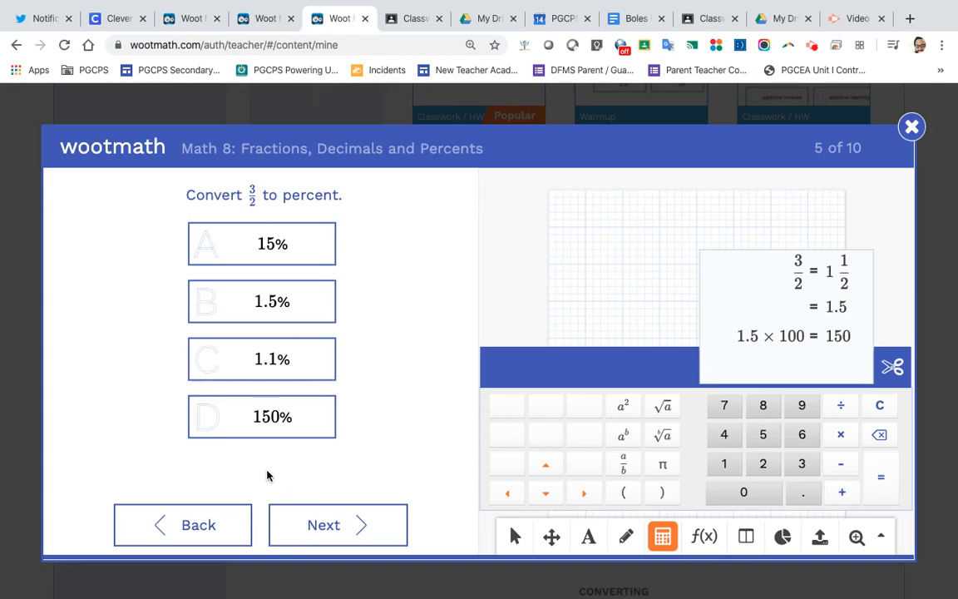
- Submit 150% as the percent form of 3/2 and continue to question 6
click(271, 426)
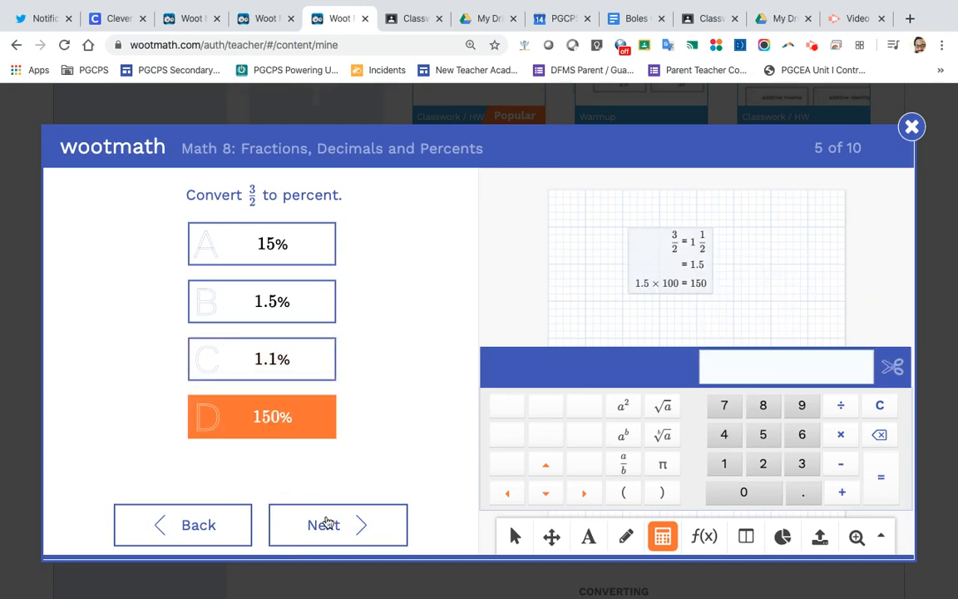
click(342, 527)
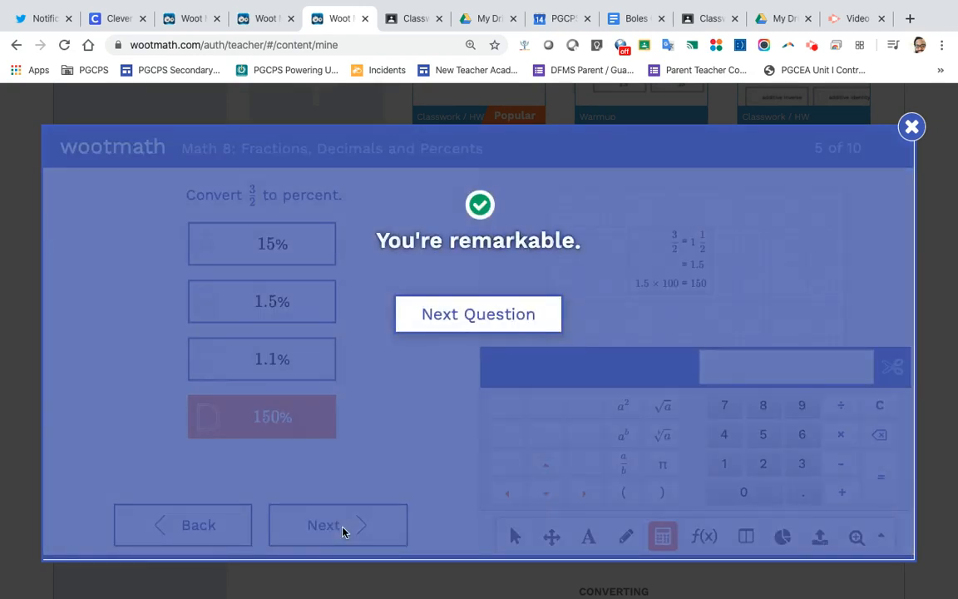
click(509, 333)
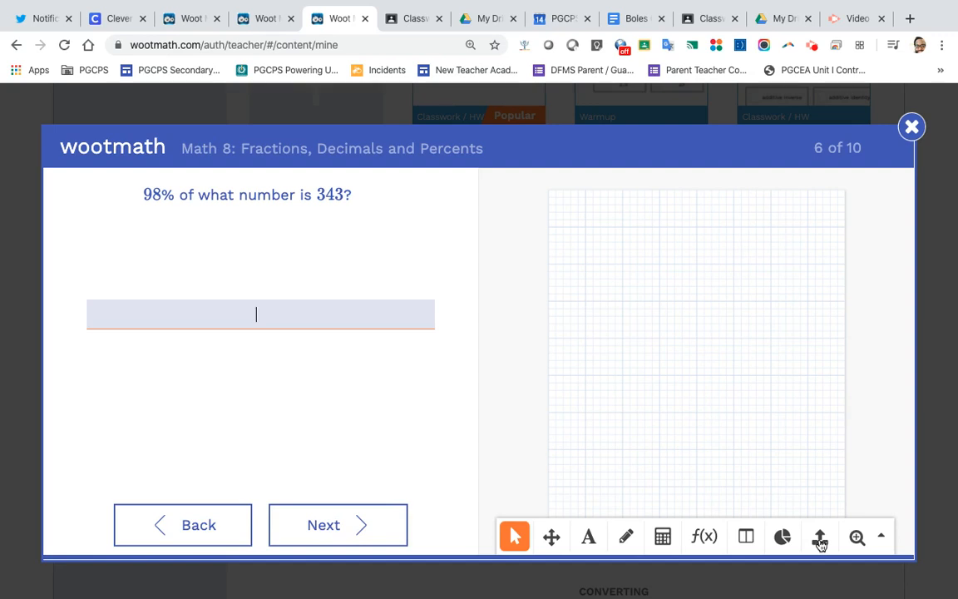
- Write the proportion 98/100 = 343/x as a math expression on the scratchpad grid
click(701, 537)
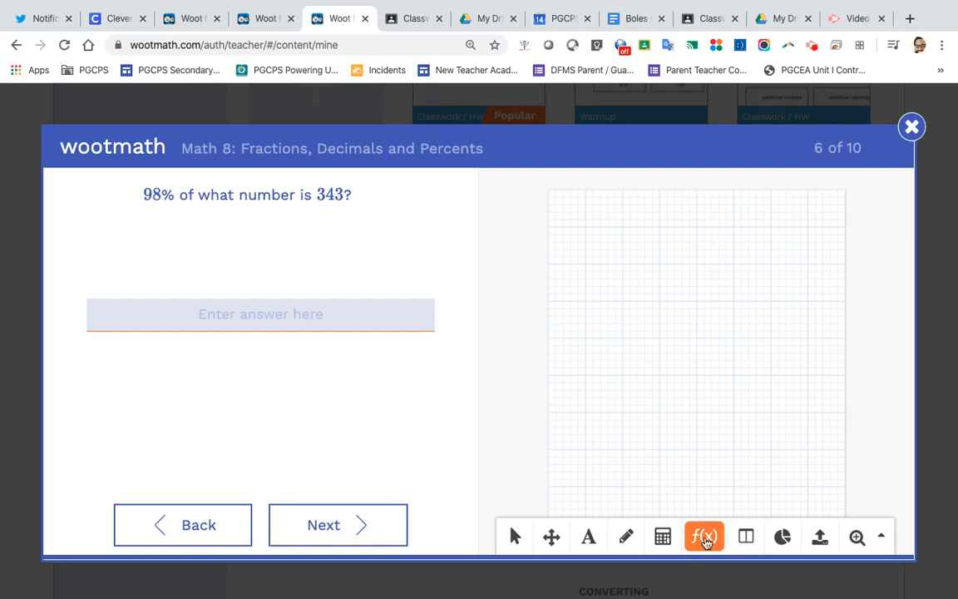
click(646, 337)
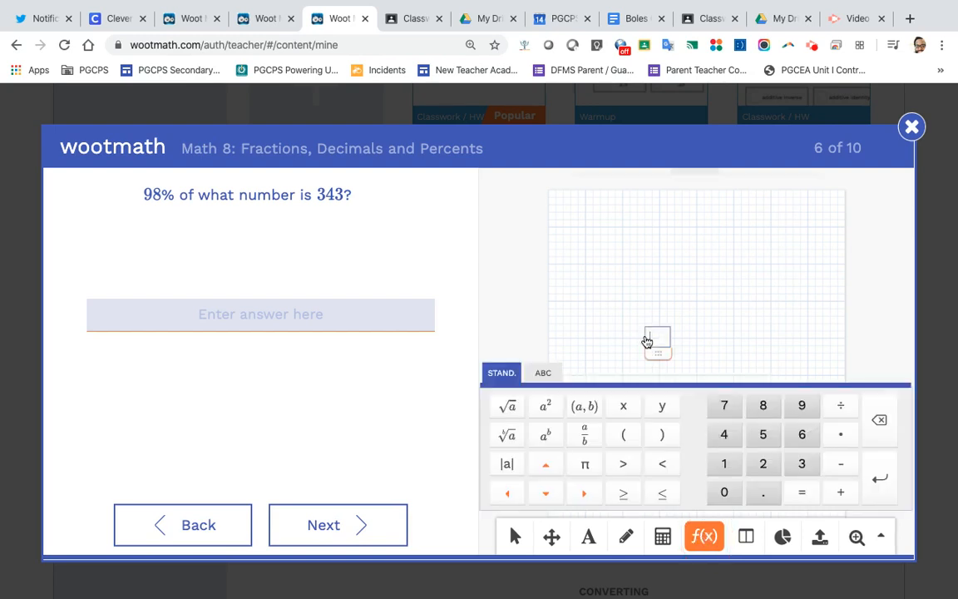
click(587, 436)
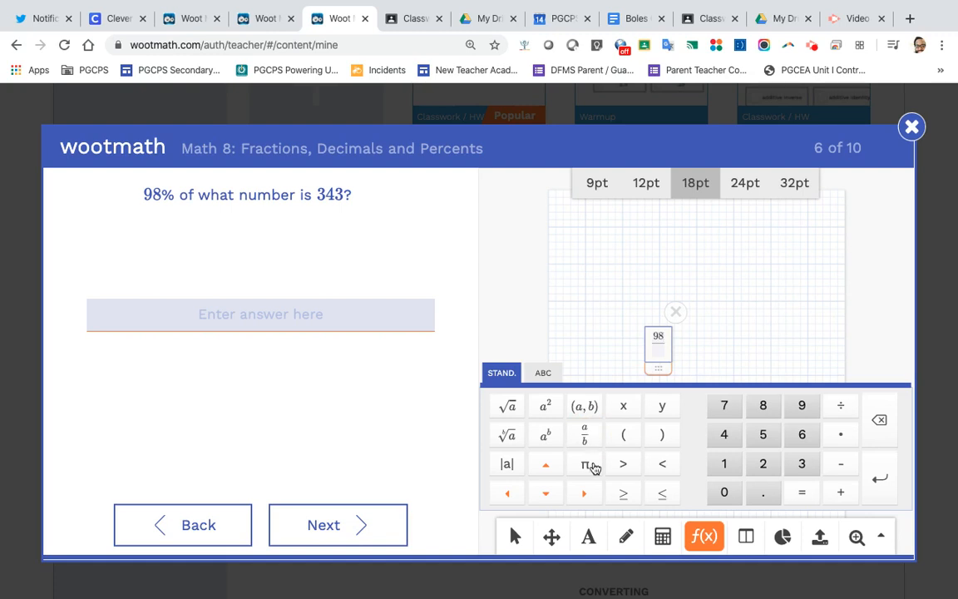
text(98)
click(657, 349)
text(100)
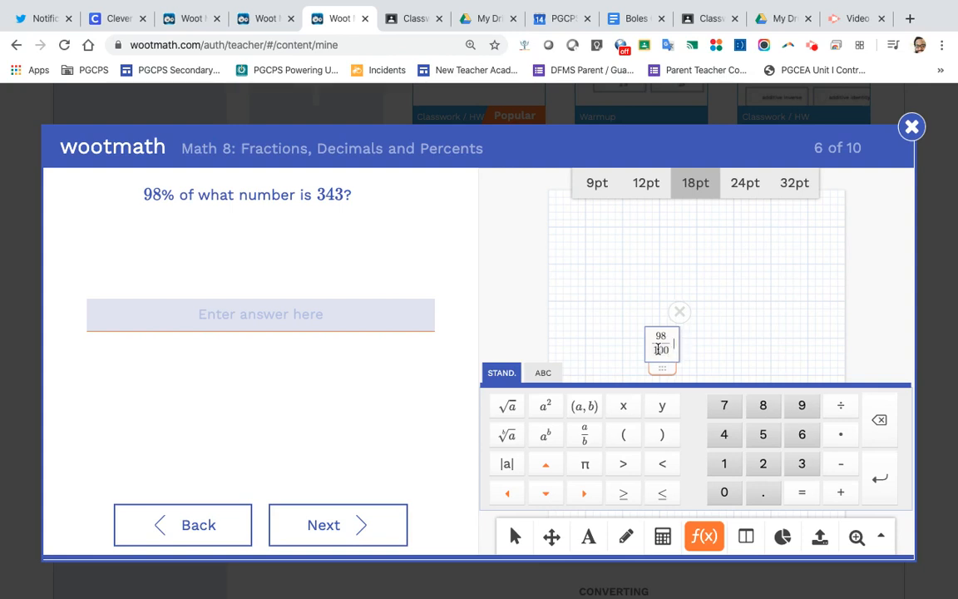
key(Right)
text(=)
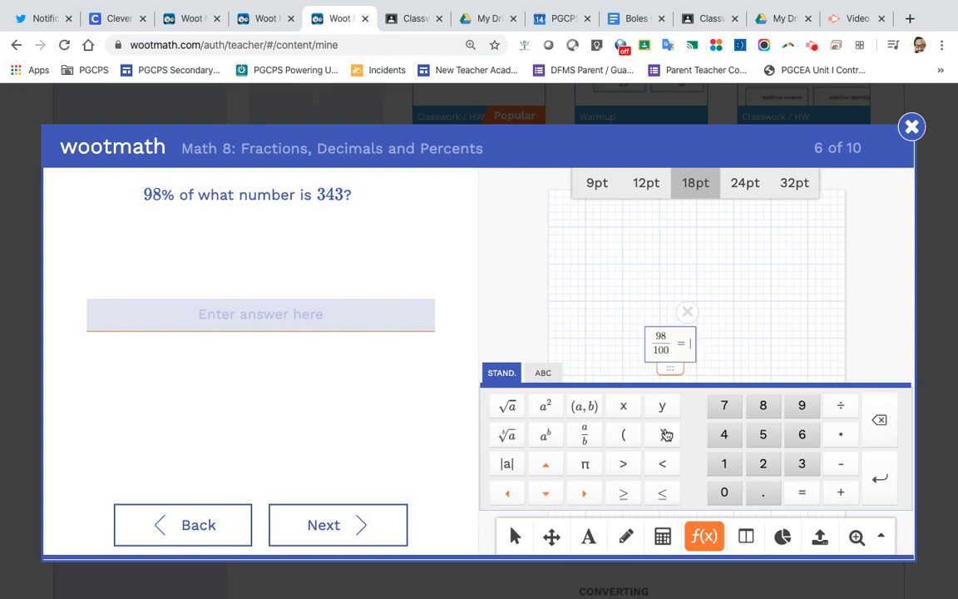
click(584, 434)
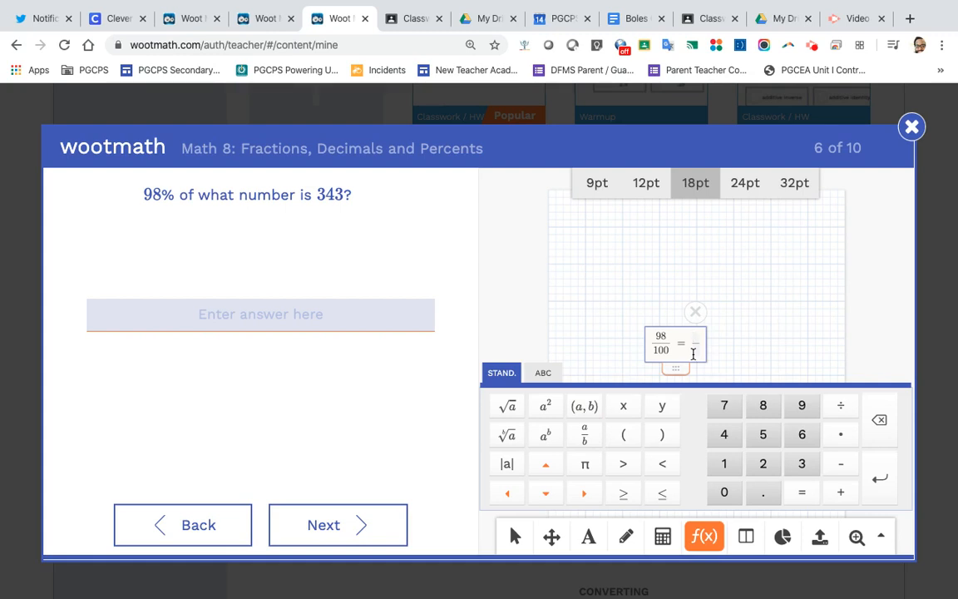
text(343/)
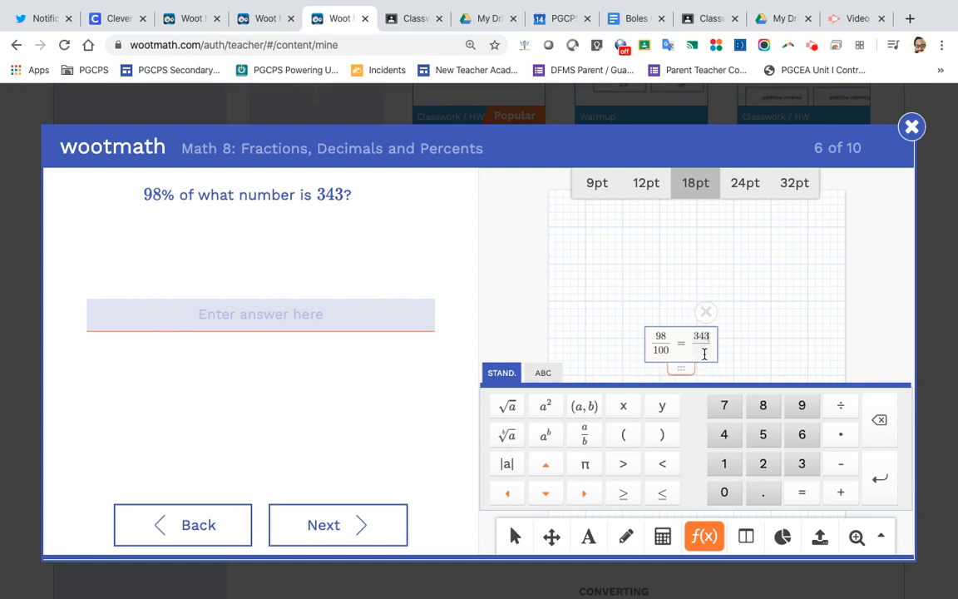
click(703, 351)
text(x)
- Add the line x = (343 · 100)/98 below the proportion on the scratchpad
key(Return)
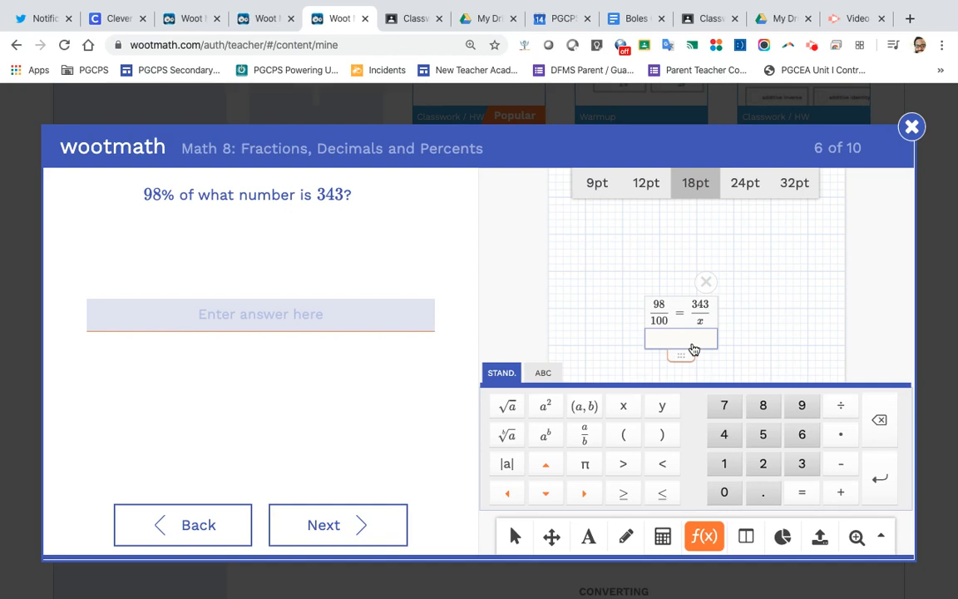
text(x =)
click(585, 435)
text(343)
text(*100)
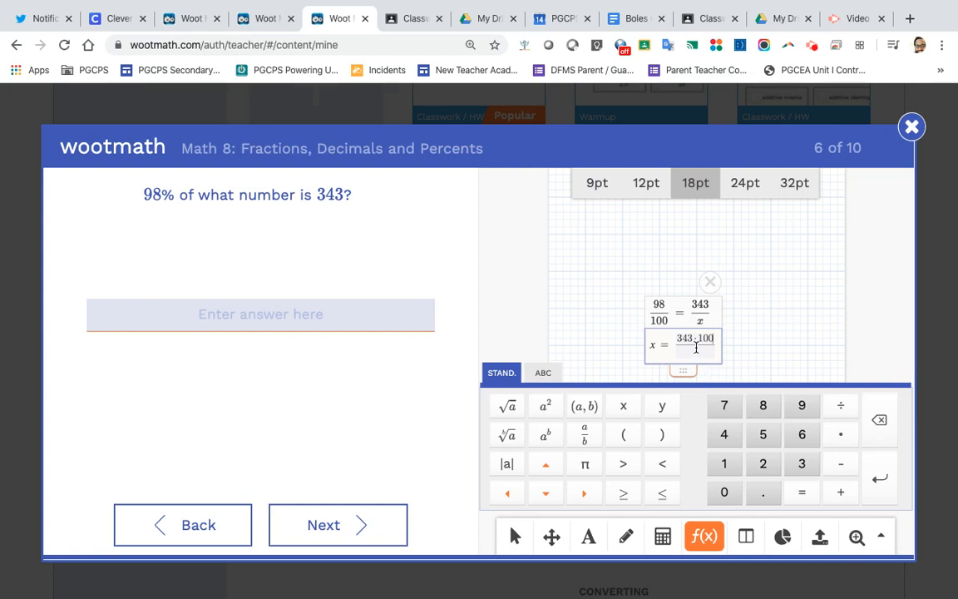
click(697, 351)
text(98)
- Calculate 343 · 100/98 with the scratchpad calculator
click(662, 539)
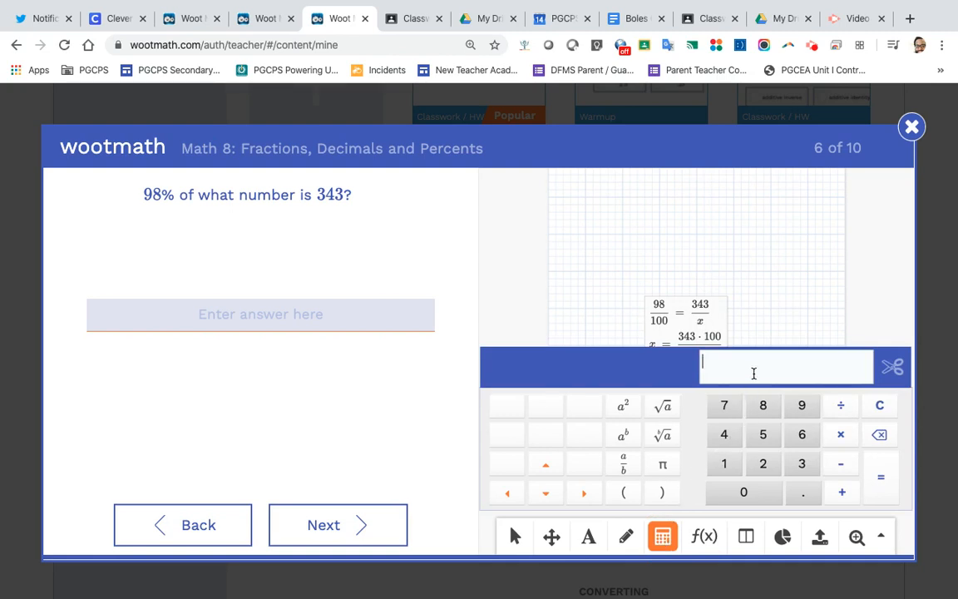
text(343)
text(*100)
text(/)
text(98)
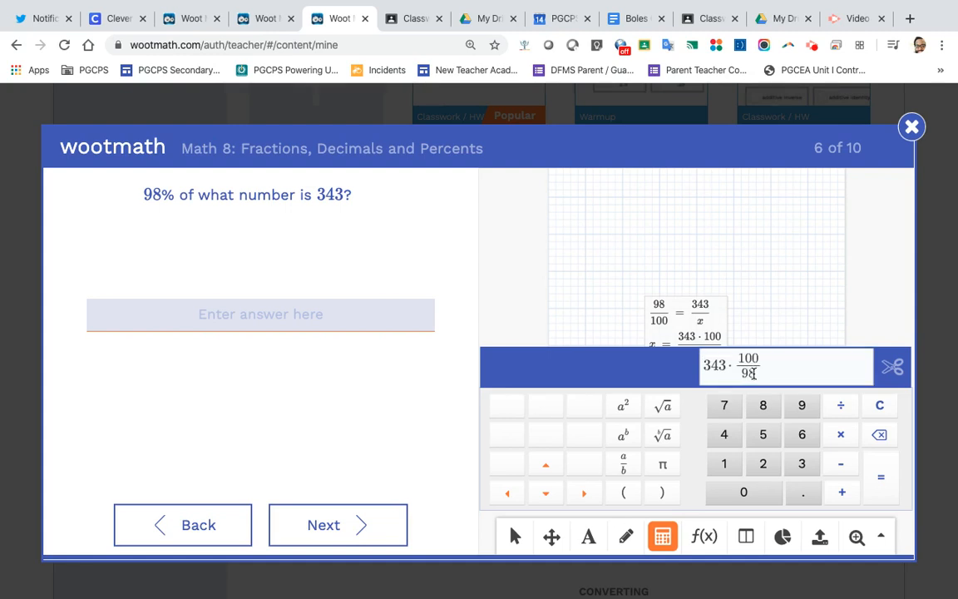
click(878, 478)
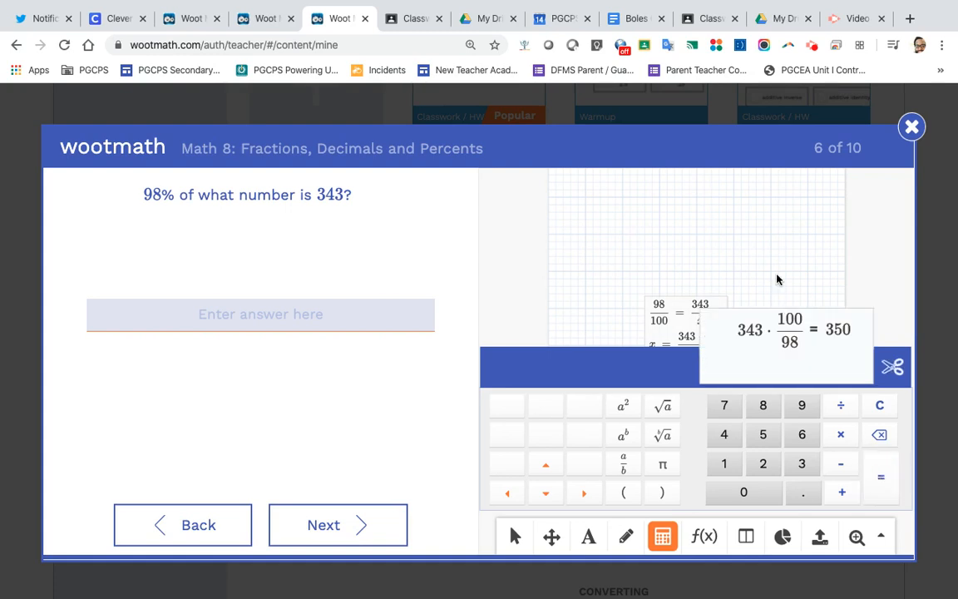
- Submit 350 as the answer to question 6 and continue to question 7
click(317, 314)
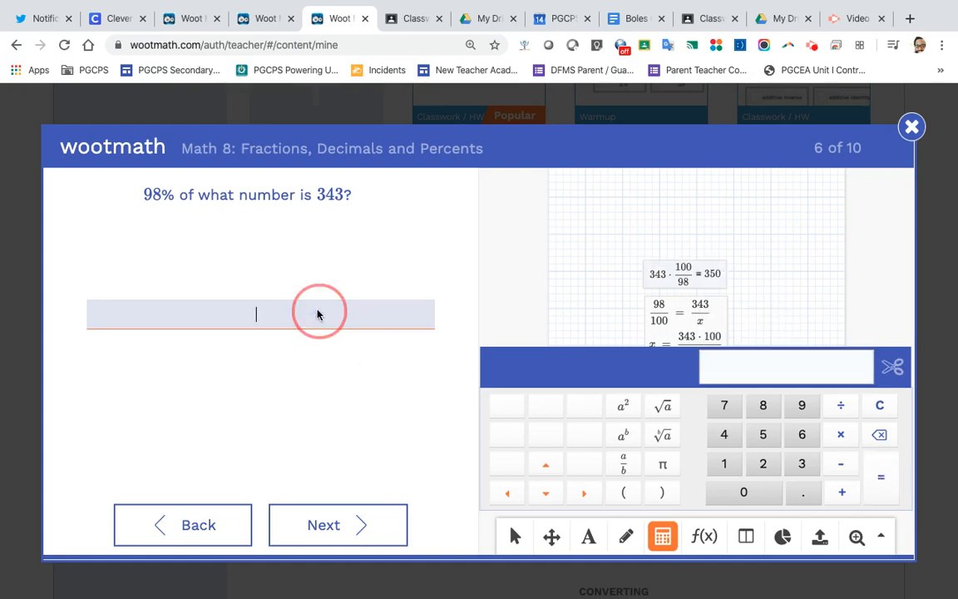
text(350)
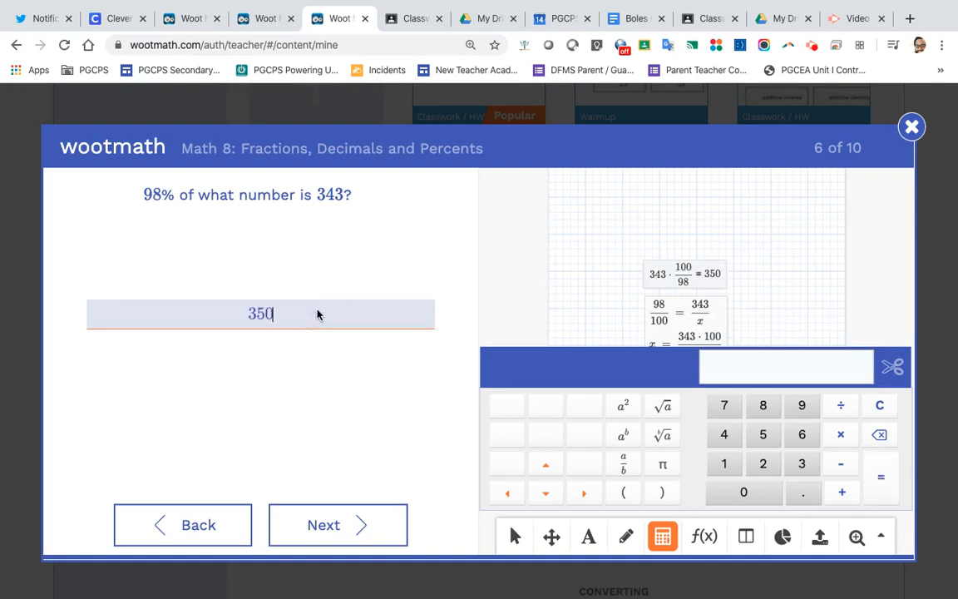
click(327, 532)
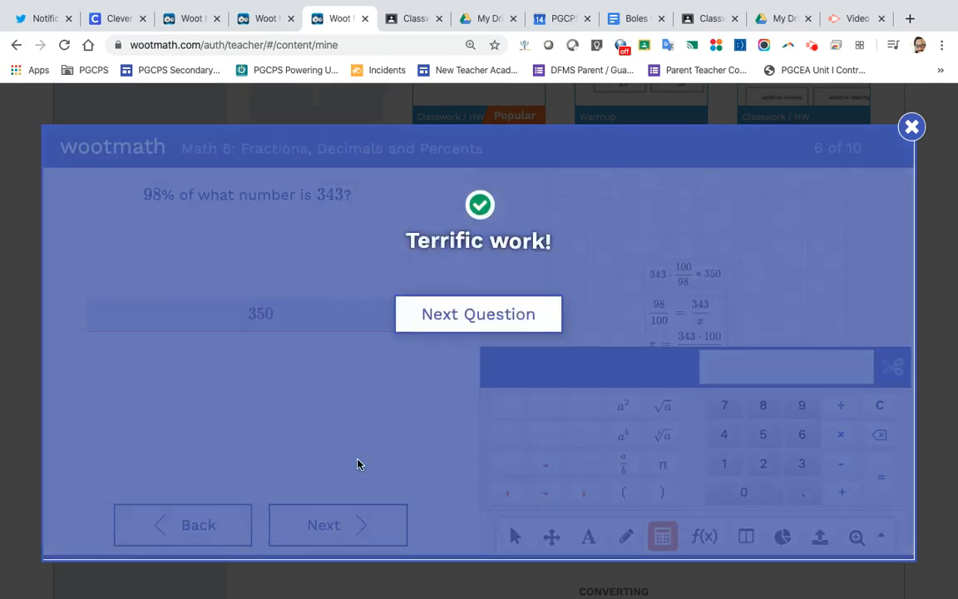
click(489, 323)
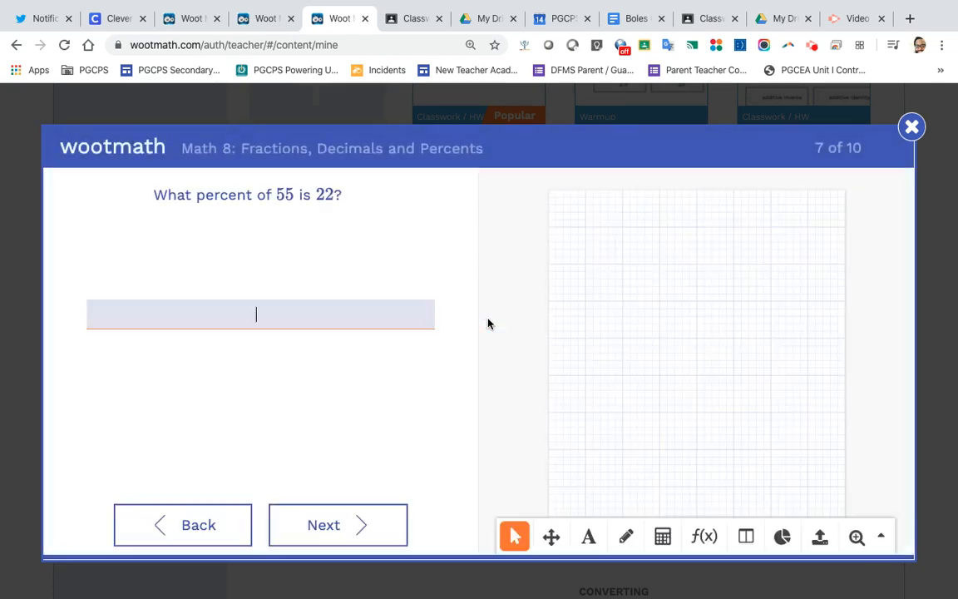
- Return to question 6 and write 0.98x = 343 as a new math expression below the existing scratchpad work
click(162, 532)
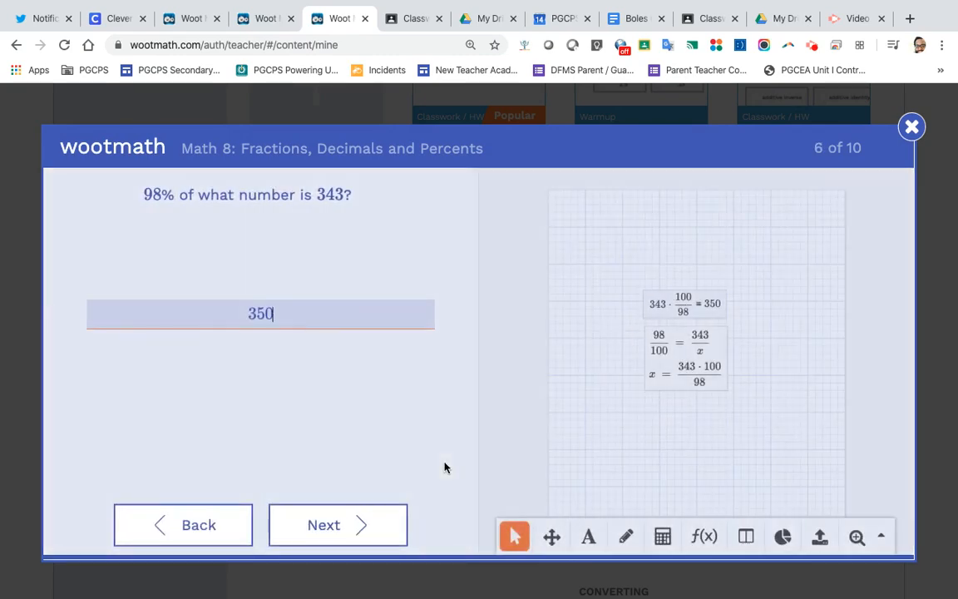
click(652, 453)
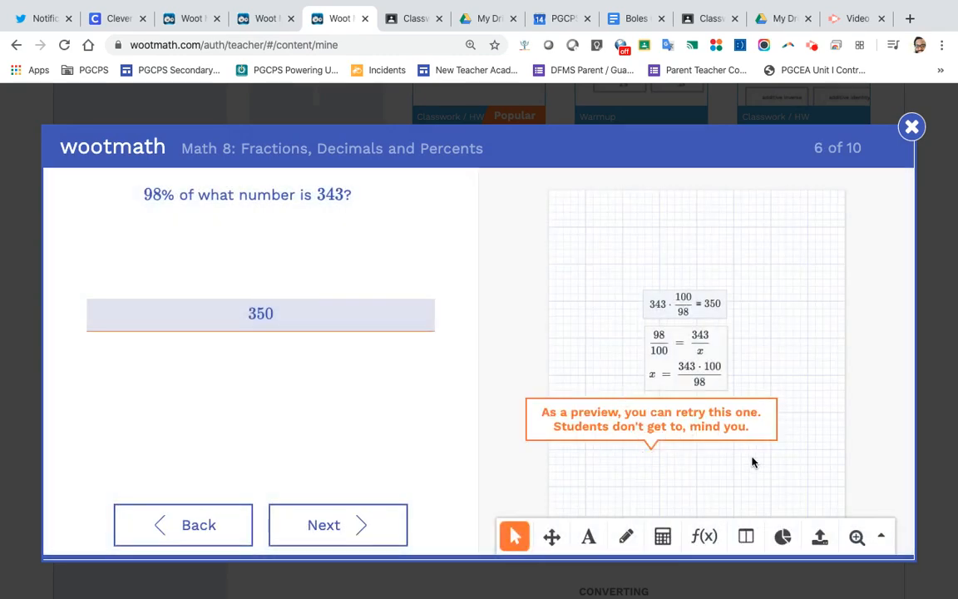
click(662, 537)
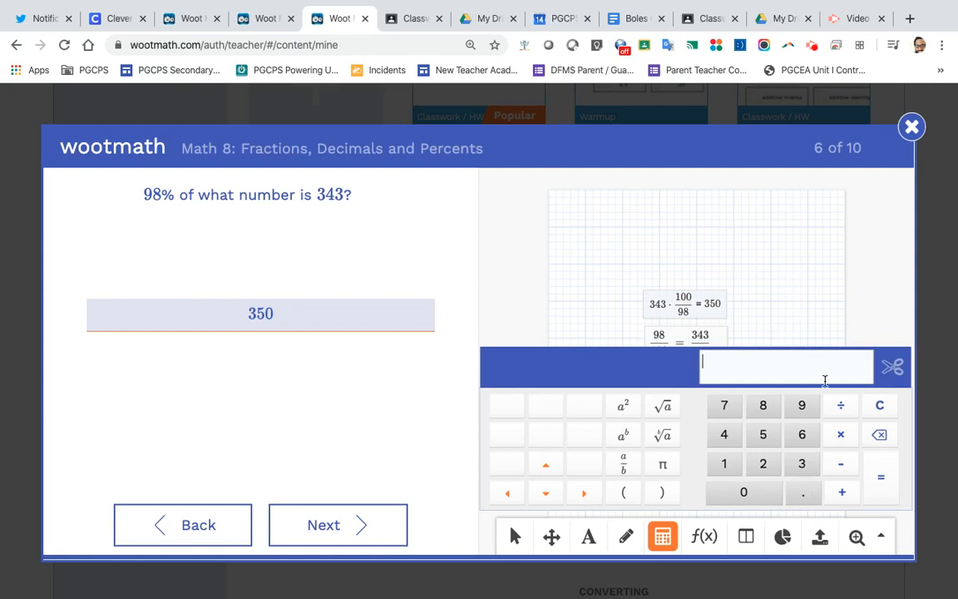
click(709, 536)
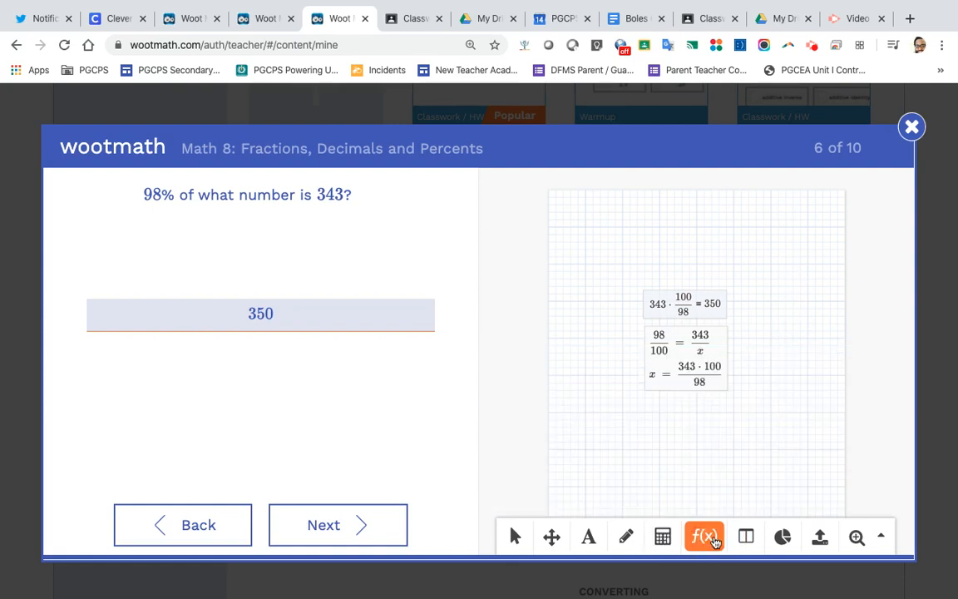
click(689, 434)
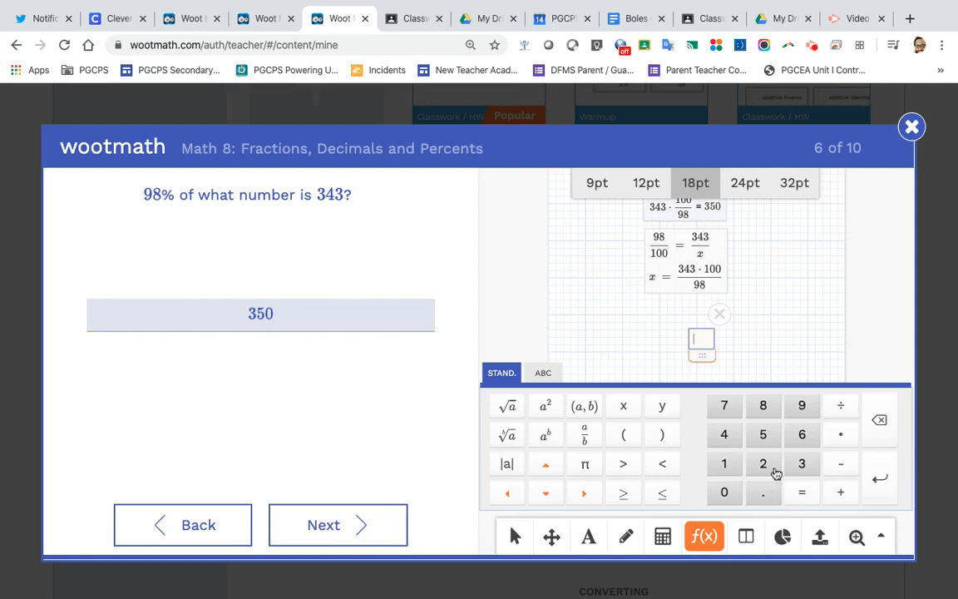
click(726, 496)
click(762, 492)
click(802, 405)
click(766, 406)
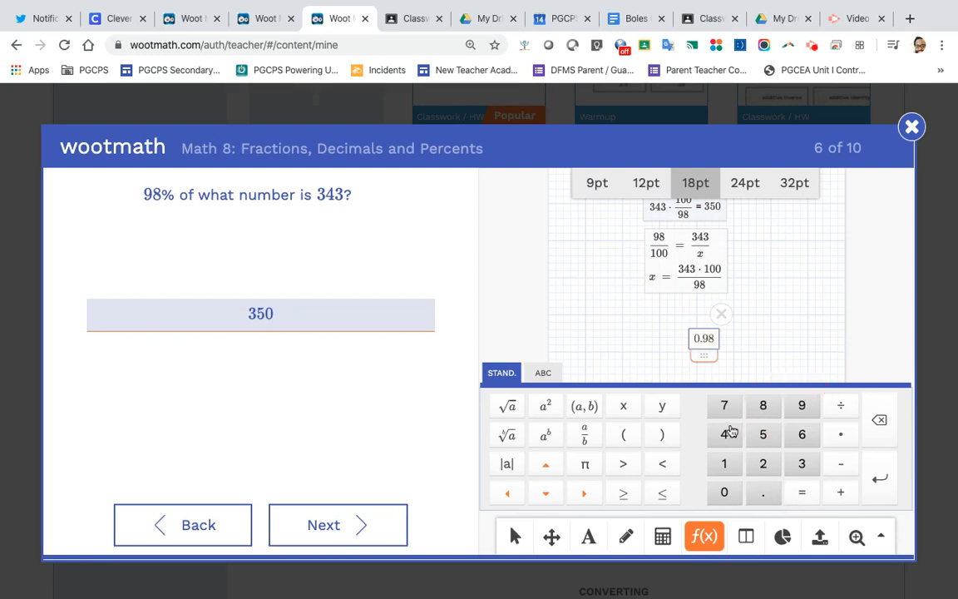
click(624, 405)
click(806, 494)
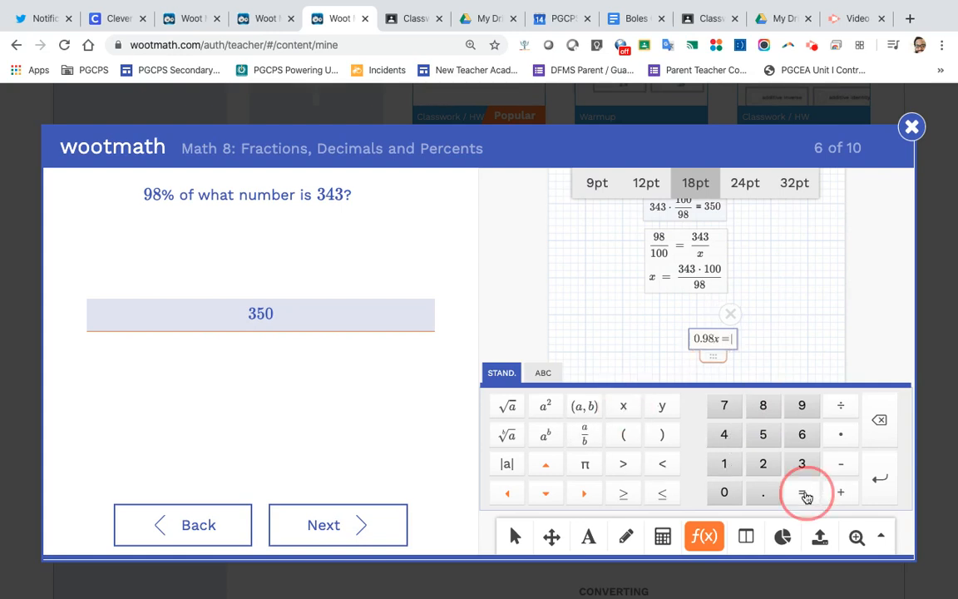
click(801, 466)
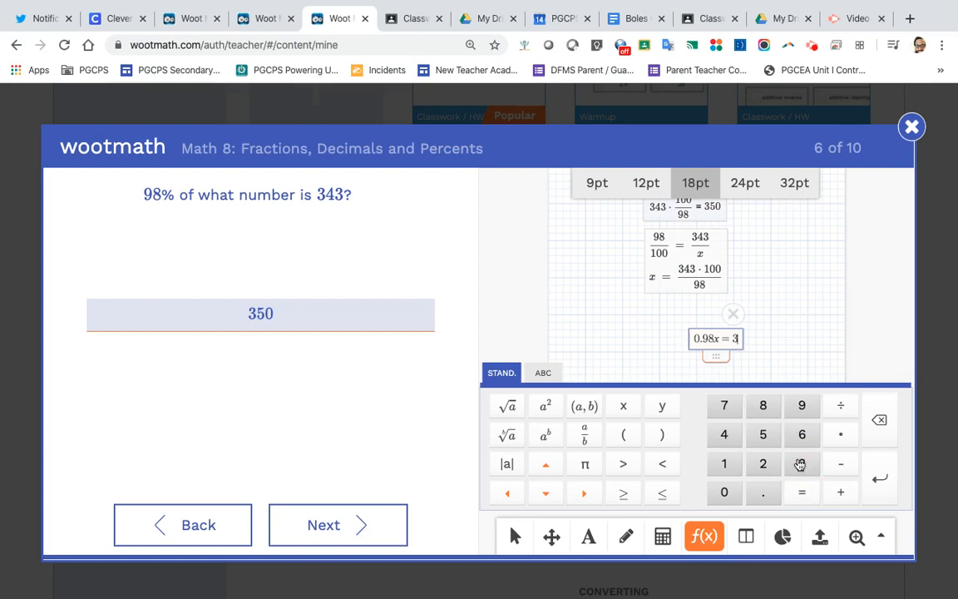
click(725, 432)
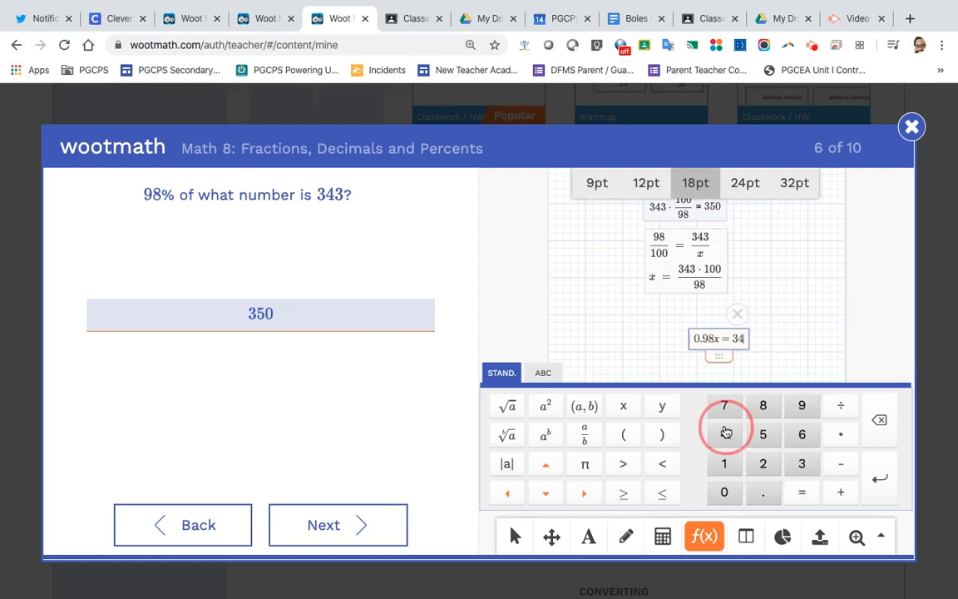
click(803, 463)
- Add the line x = 343/0.98 beneath the 0.98x = 343 equation on the scratchpad
key(Return)
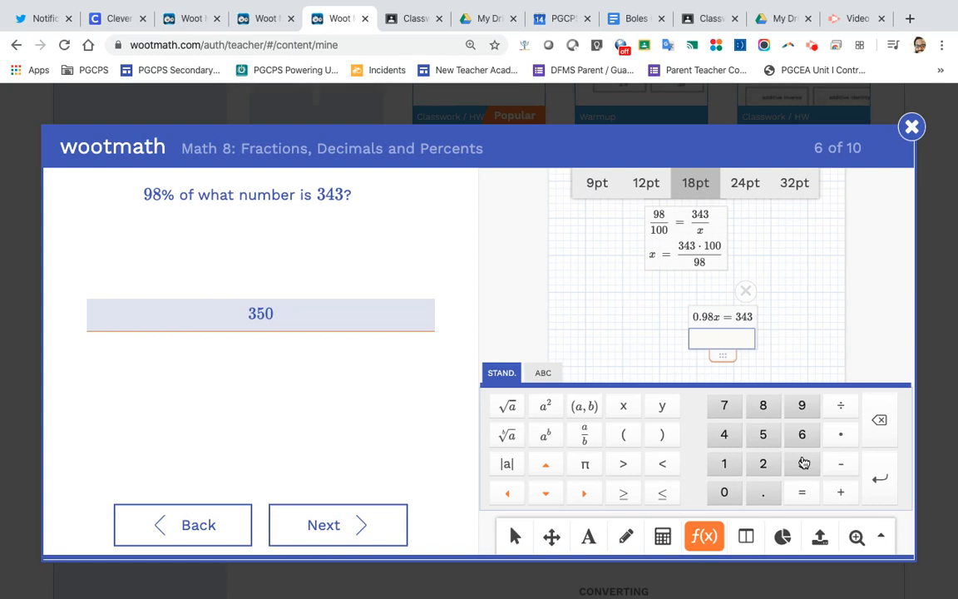
text(x =)
click(596, 445)
text(343)
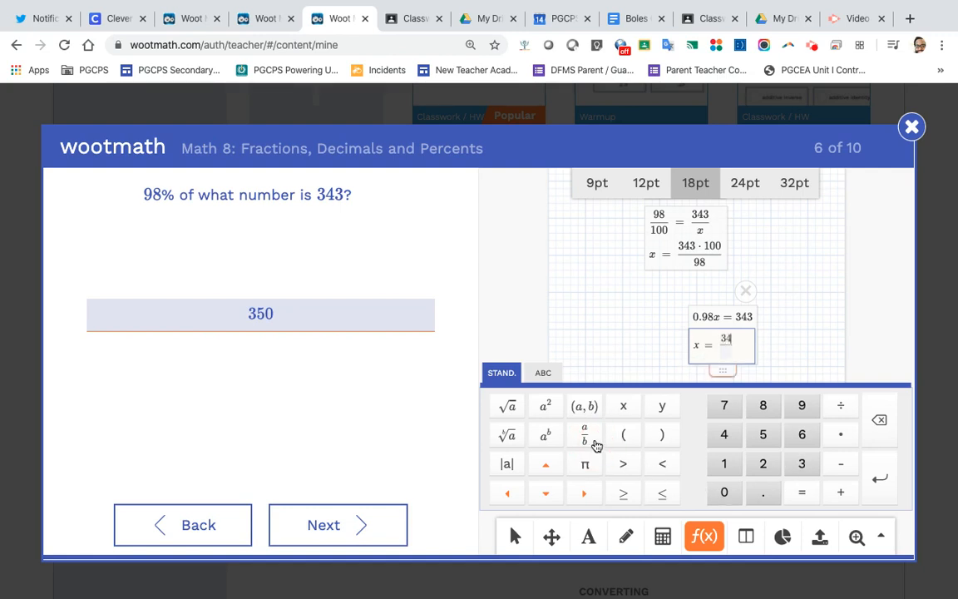
click(729, 351)
text(0.98)
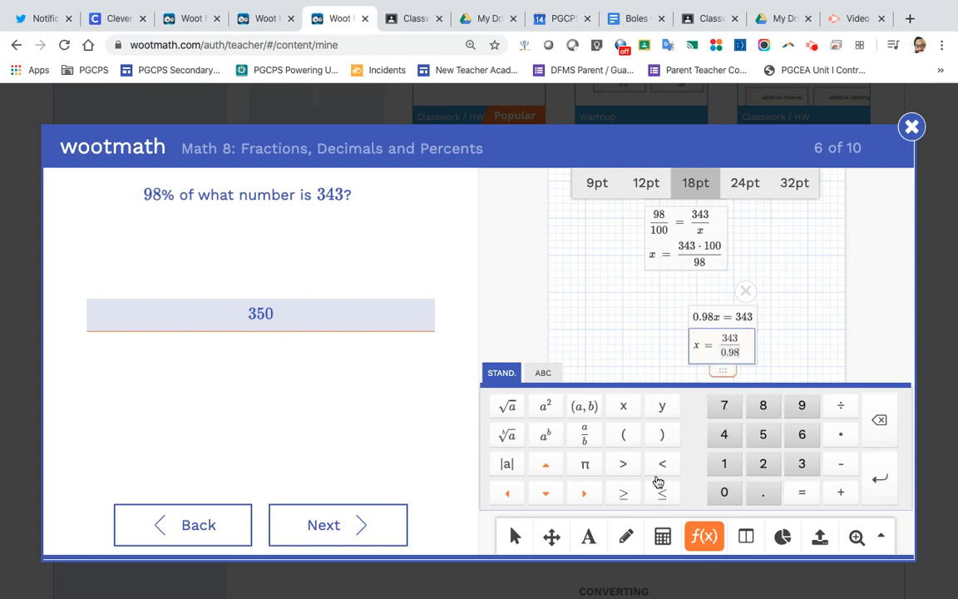
- Calculate 343/0.98 with the scratchpad calculator
click(663, 536)
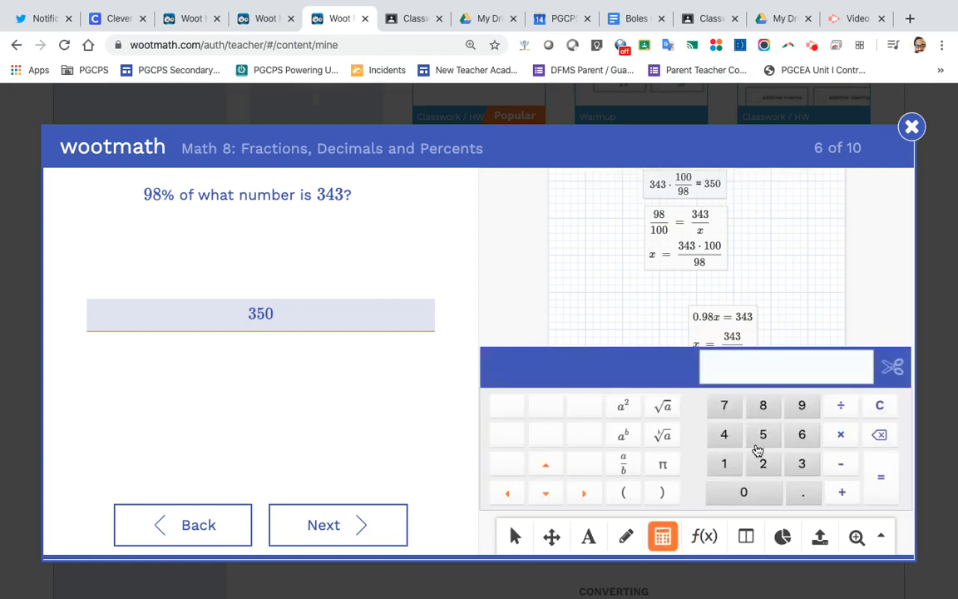
click(800, 463)
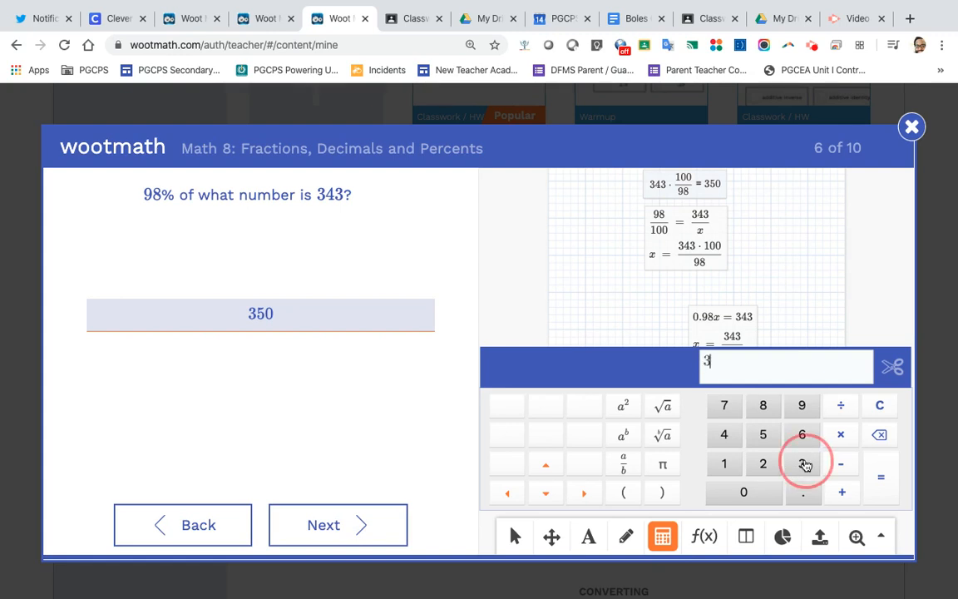
click(721, 435)
click(805, 466)
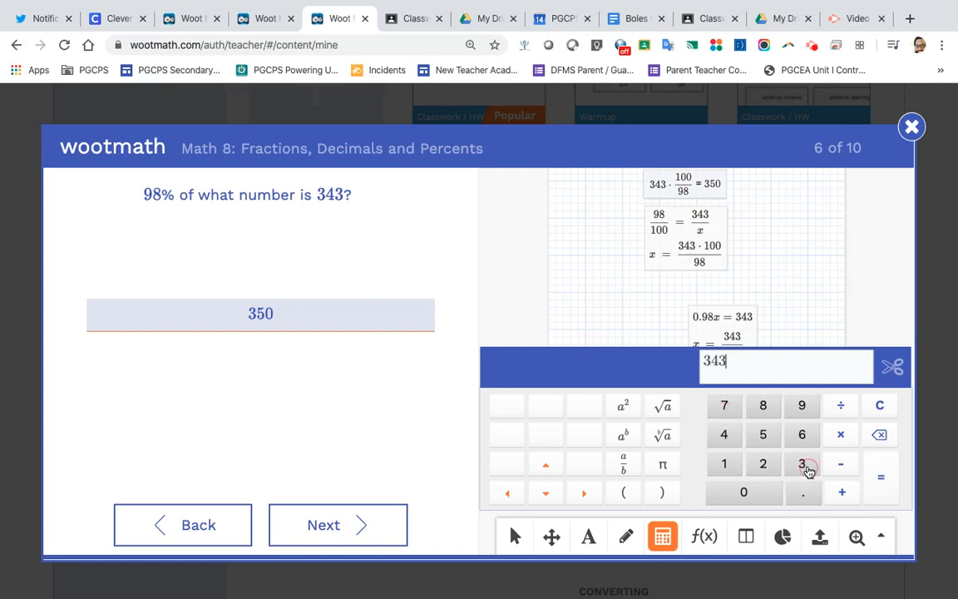
click(841, 415)
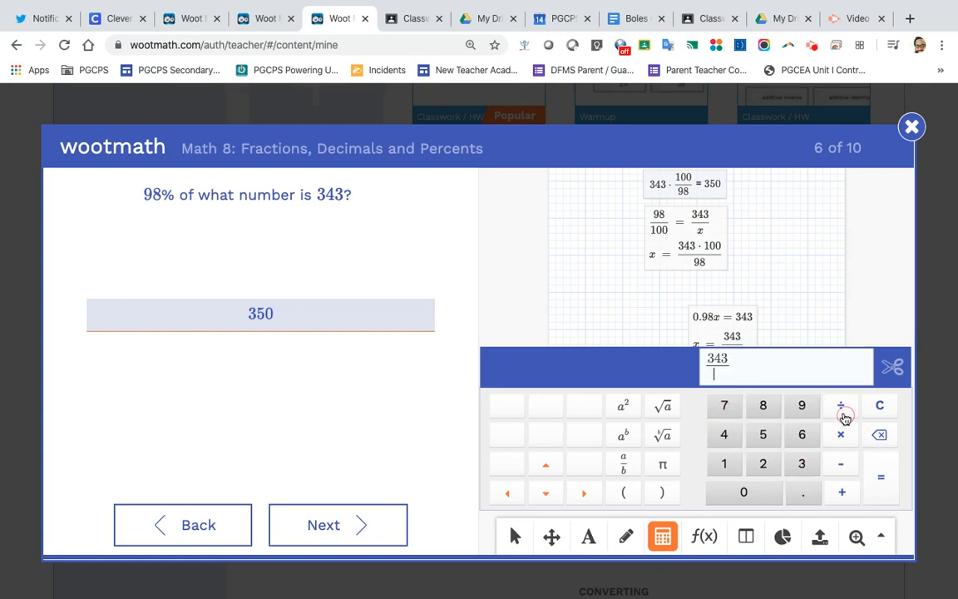
click(748, 487)
click(807, 493)
click(748, 493)
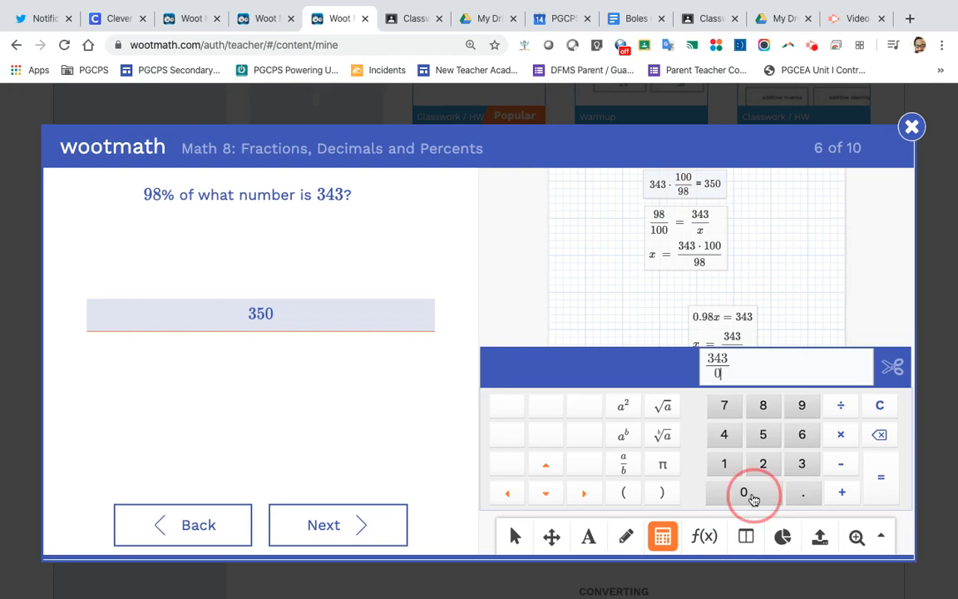
click(812, 494)
click(803, 406)
click(763, 404)
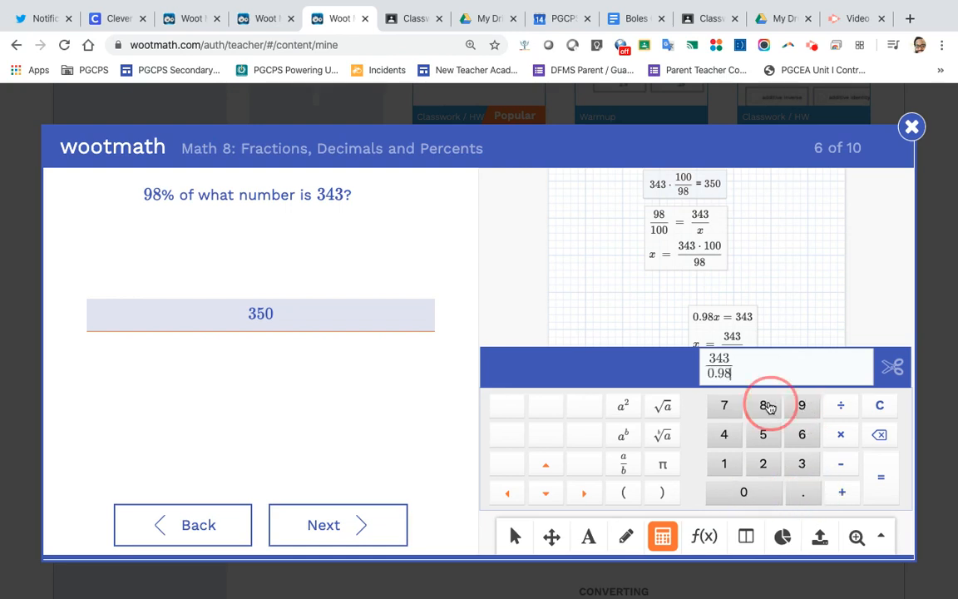
click(878, 482)
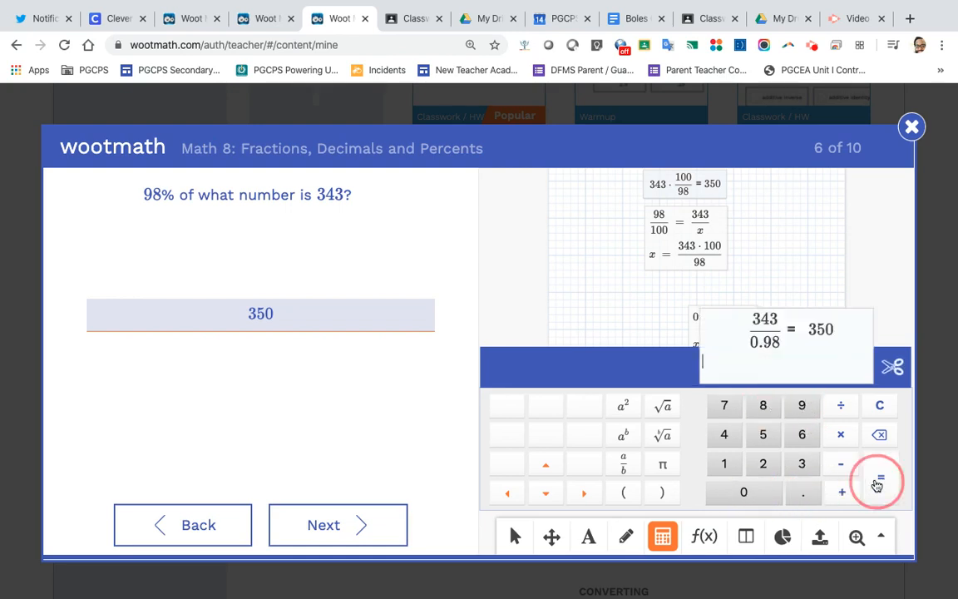
- Close the calculator, resubmit question 6 with the answer 350 and continue to question 7
click(574, 298)
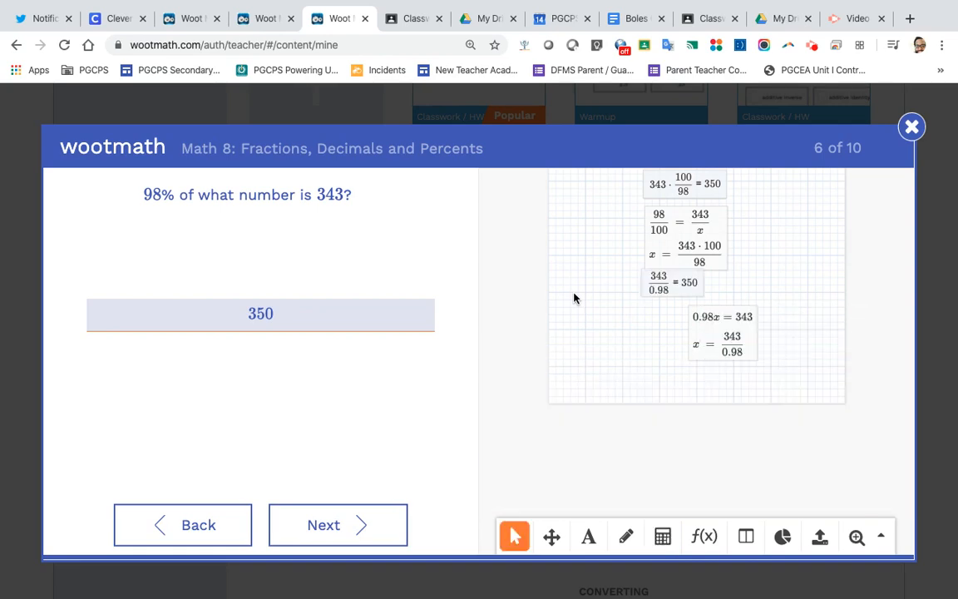
click(341, 525)
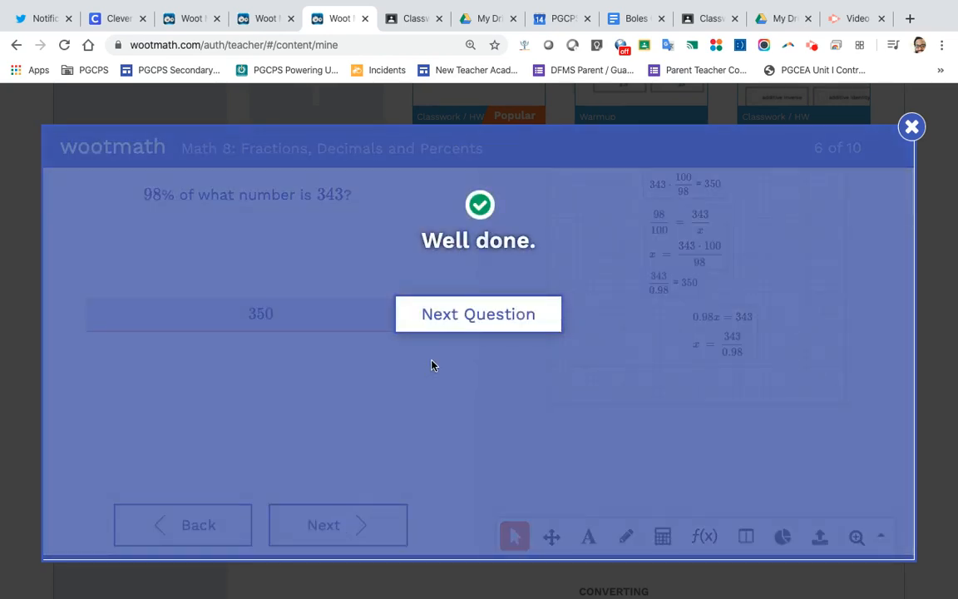
click(463, 324)
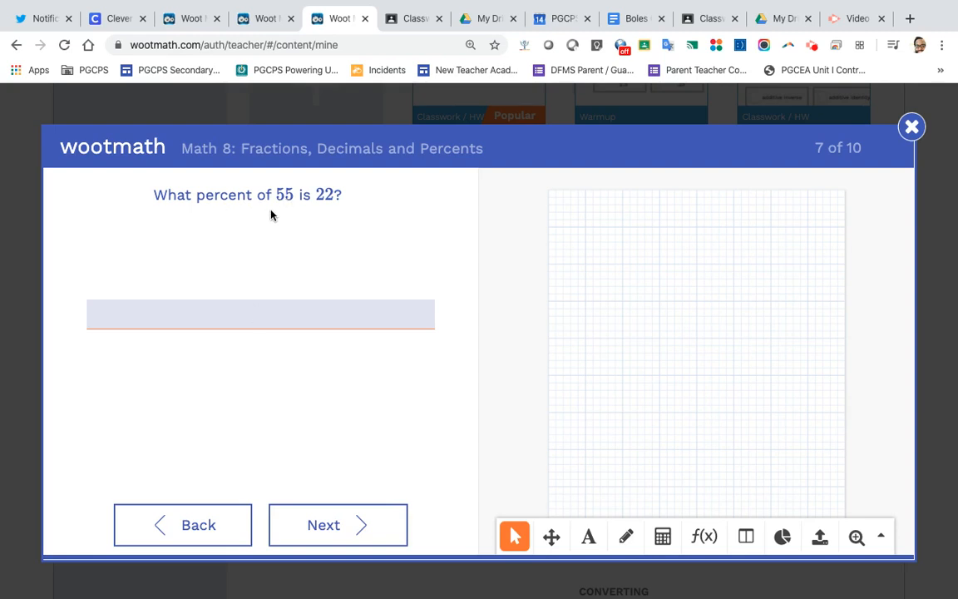
- Calculate 22/55 with the scratchpad calculator for question 7
click(663, 539)
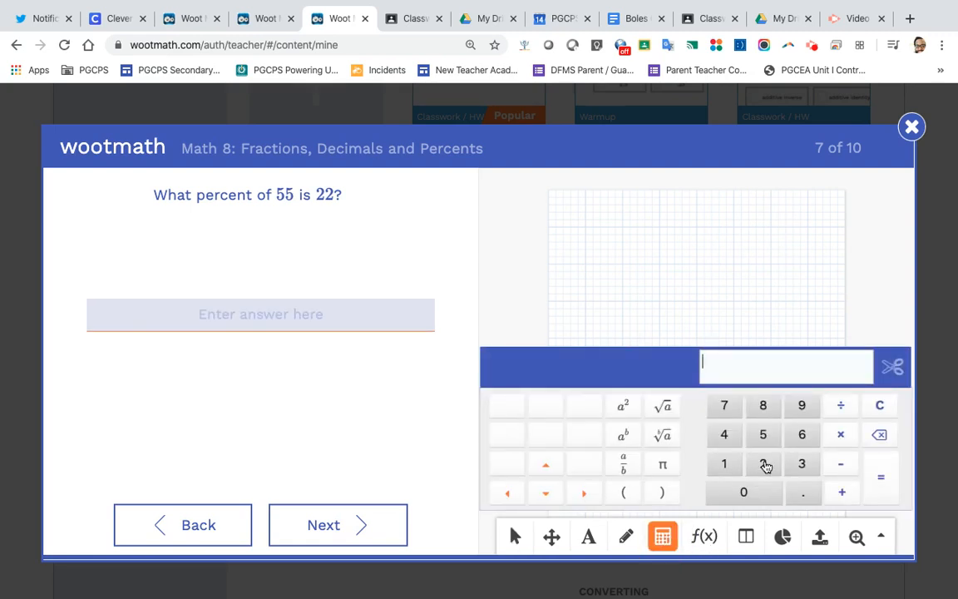
click(765, 465)
click(765, 466)
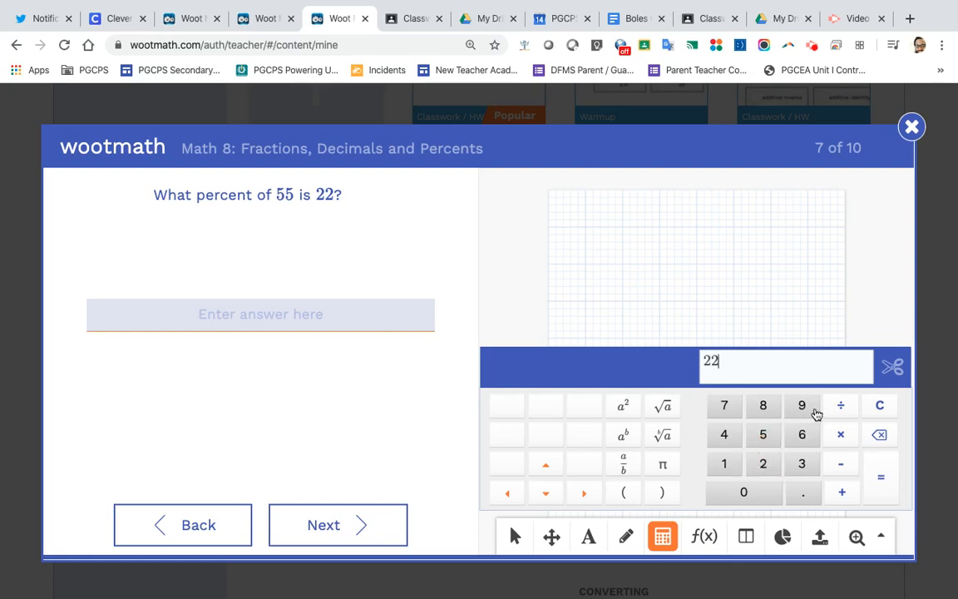
click(842, 407)
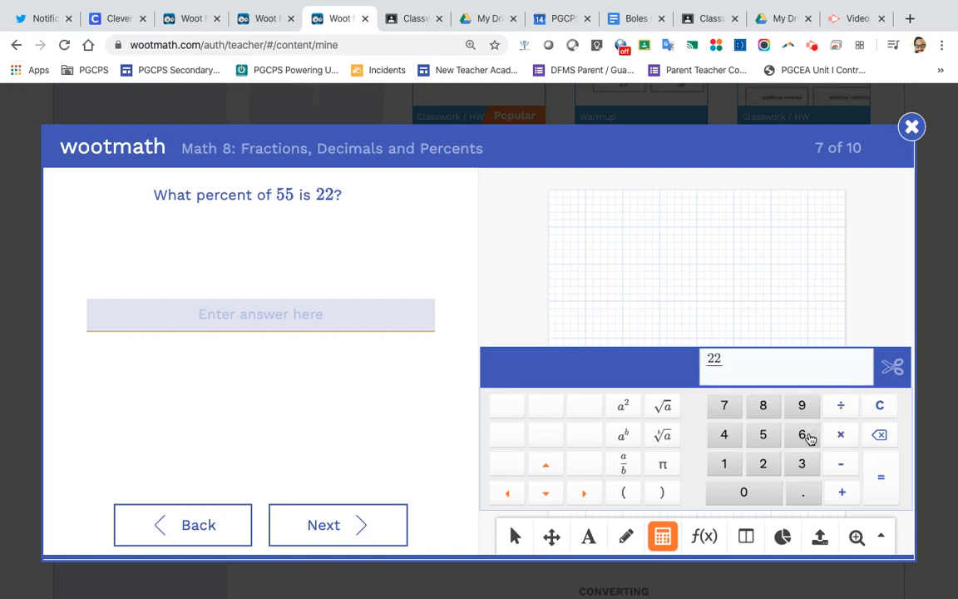
click(762, 436)
click(762, 436)
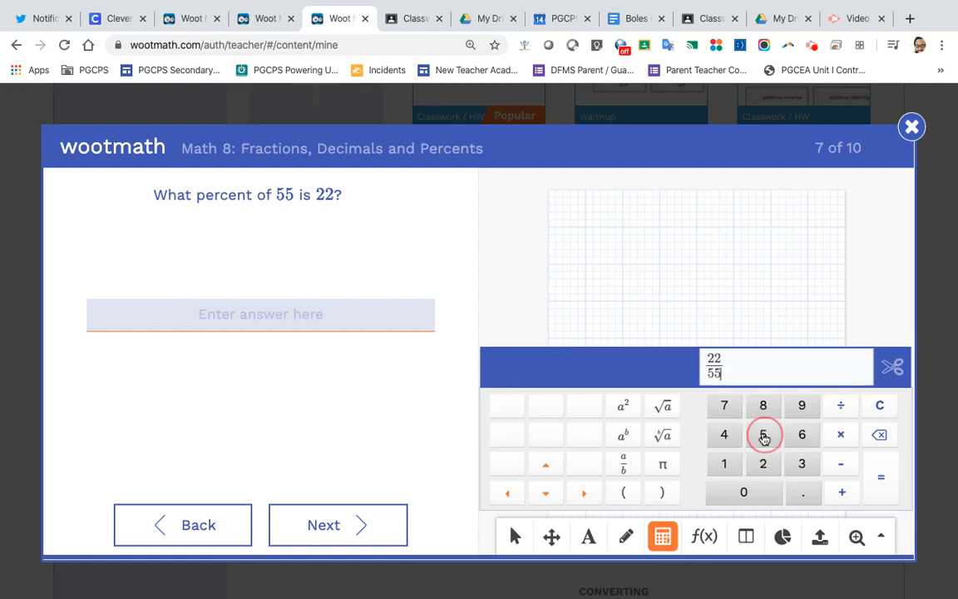
click(886, 498)
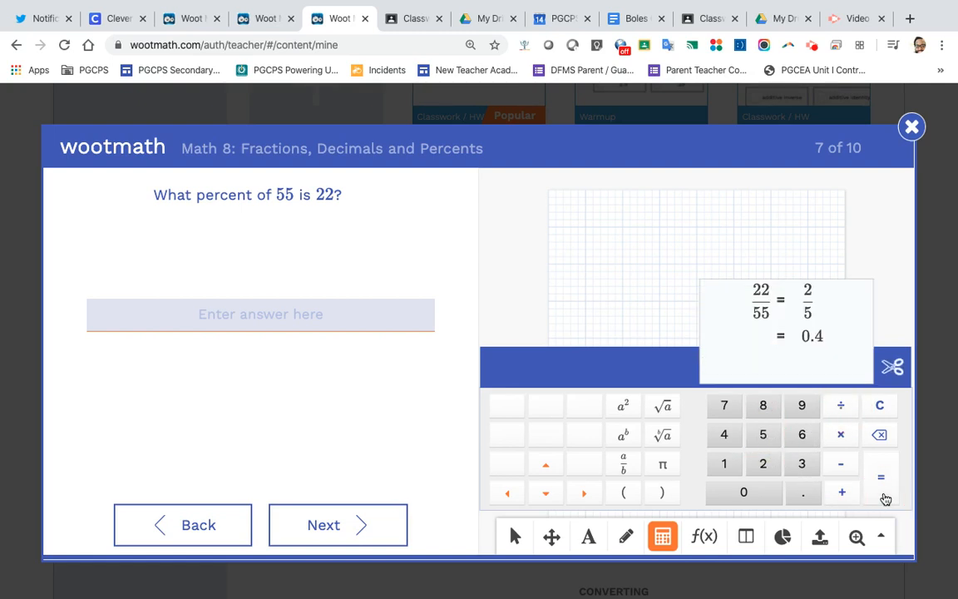
- Submit .4 as the answer to question 7 and continue to question 8
click(253, 310)
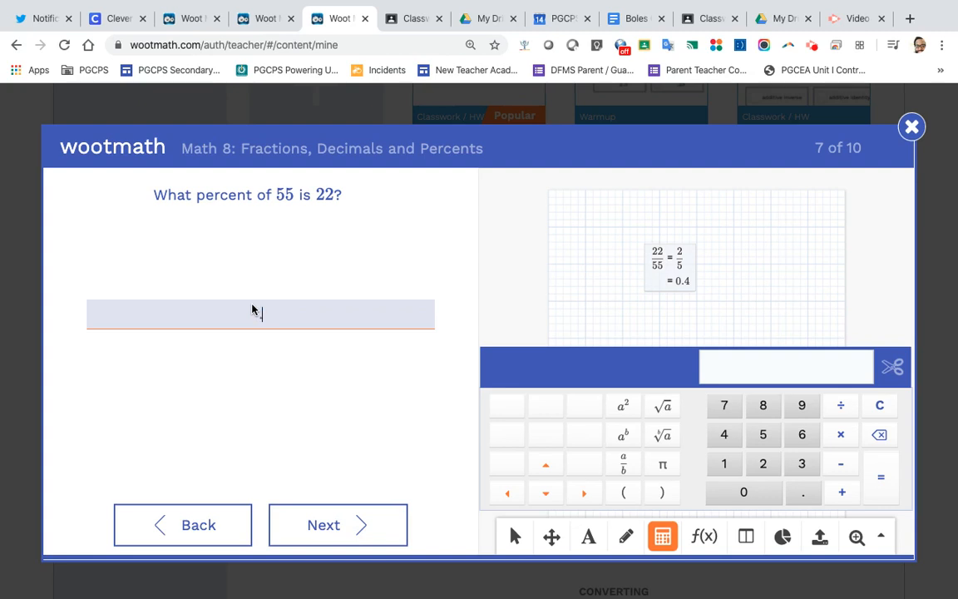
text(.4)
click(332, 524)
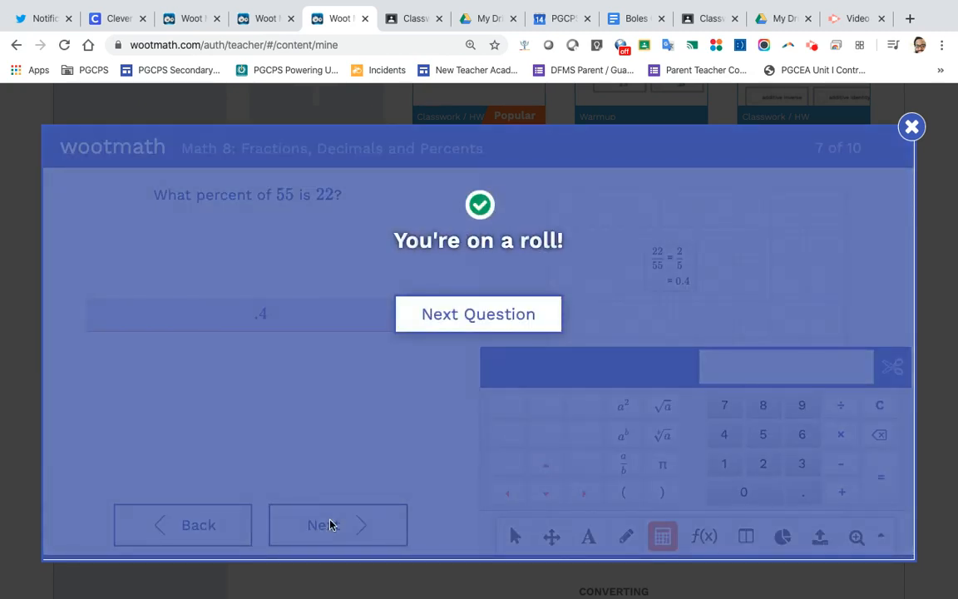
click(480, 331)
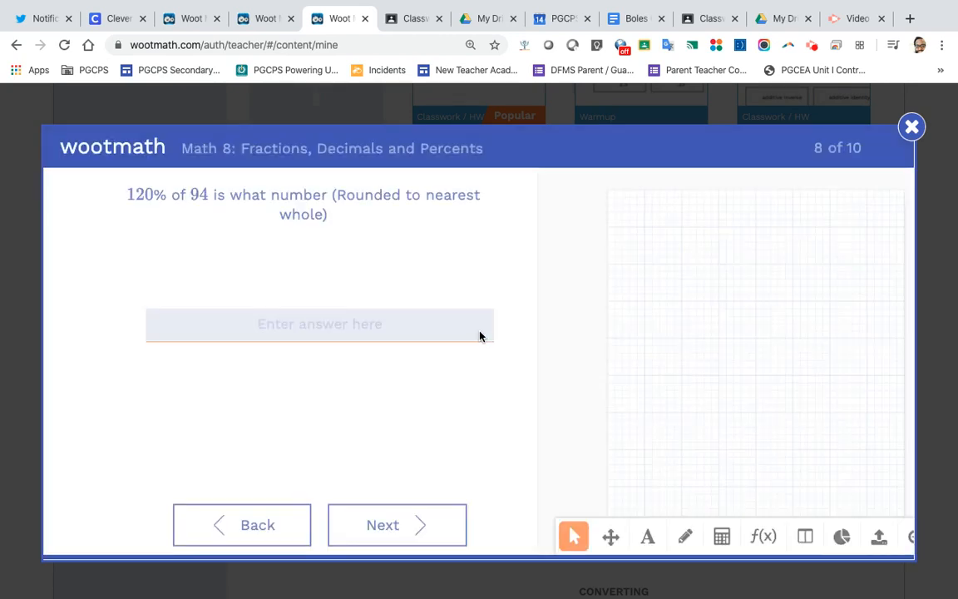
- Return to question 7, resubmit the answer as 0.4 and continue to question 8
click(209, 524)
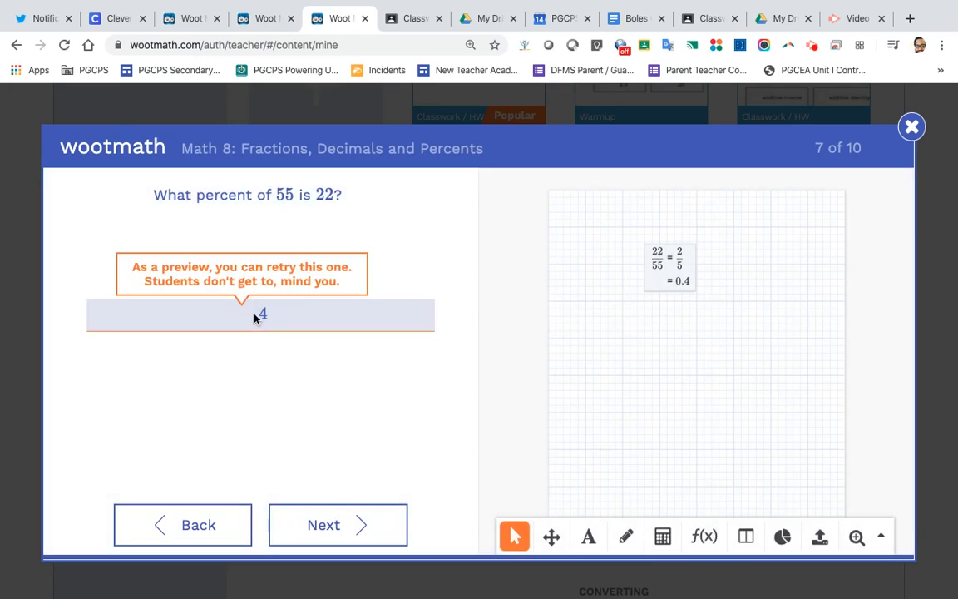
click(255, 314)
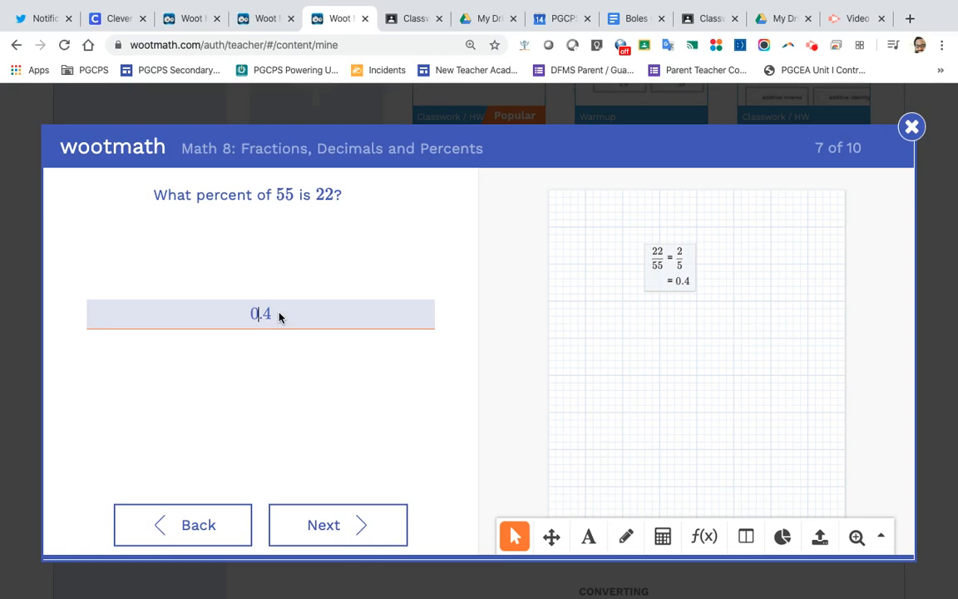
click(325, 531)
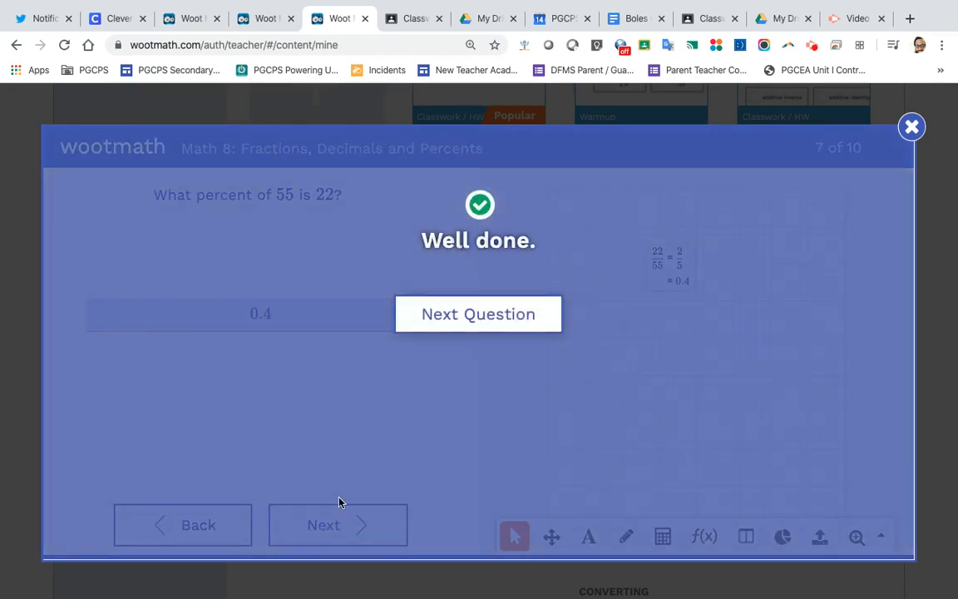
click(493, 323)
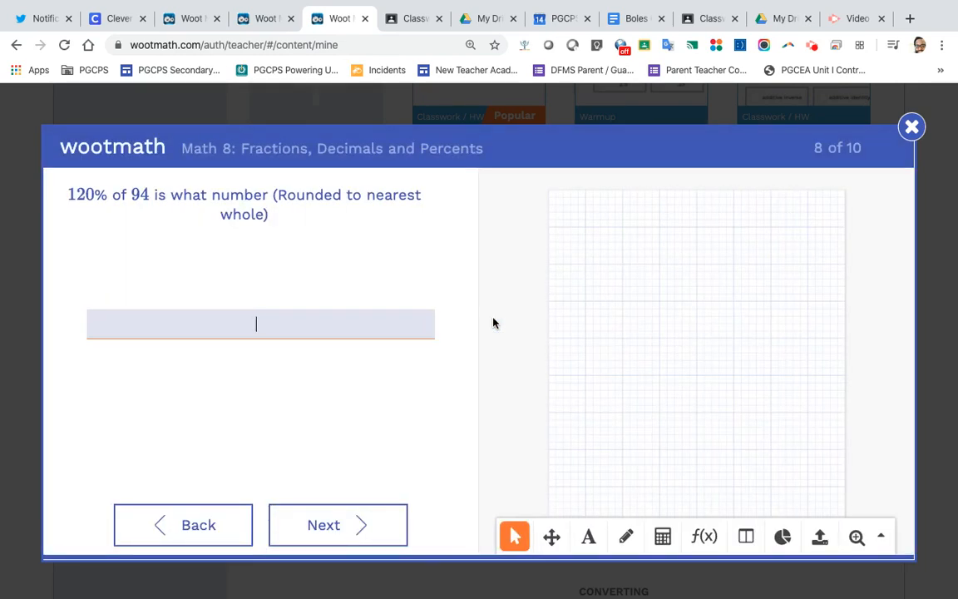
- Calculate 120/100 with the scratchpad calculator for question 8 and close the calculator
click(663, 538)
click(726, 465)
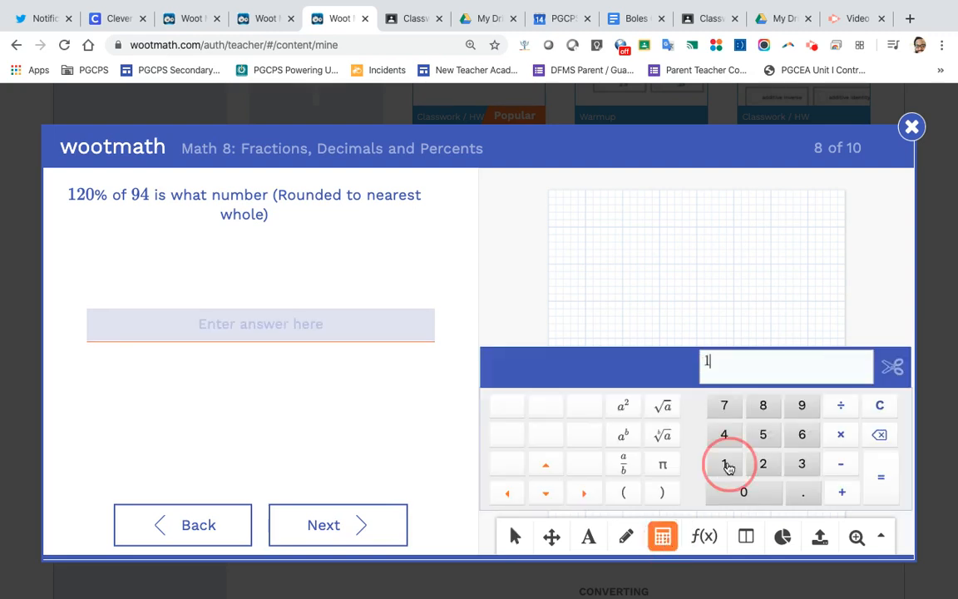
click(763, 463)
click(744, 491)
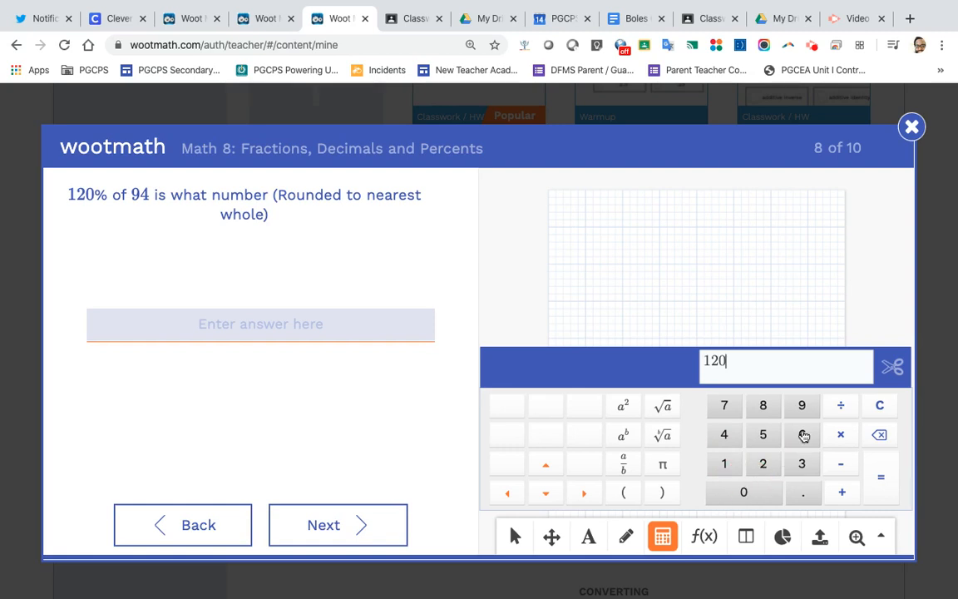
click(841, 406)
click(720, 466)
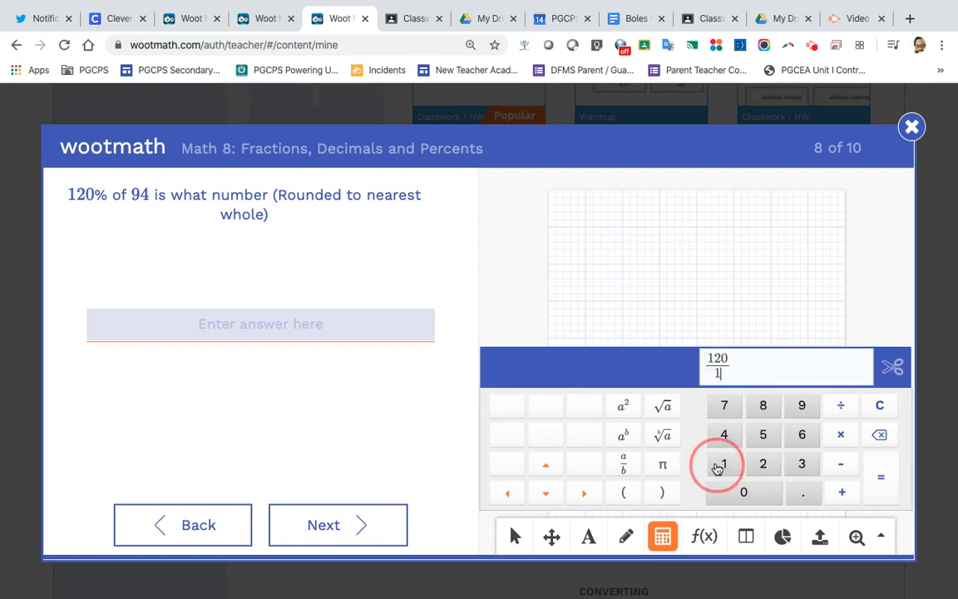
click(732, 493)
click(732, 493)
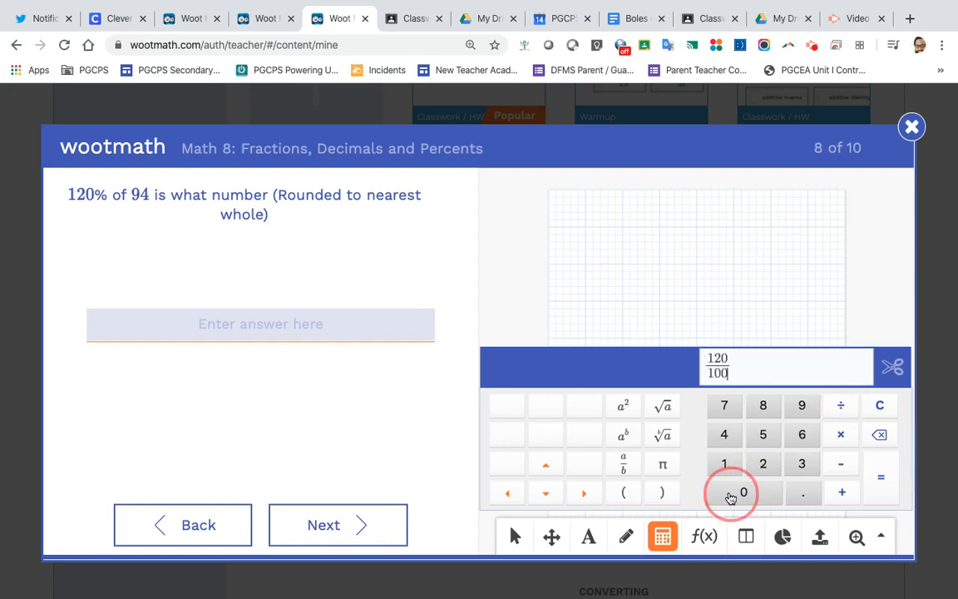
click(883, 479)
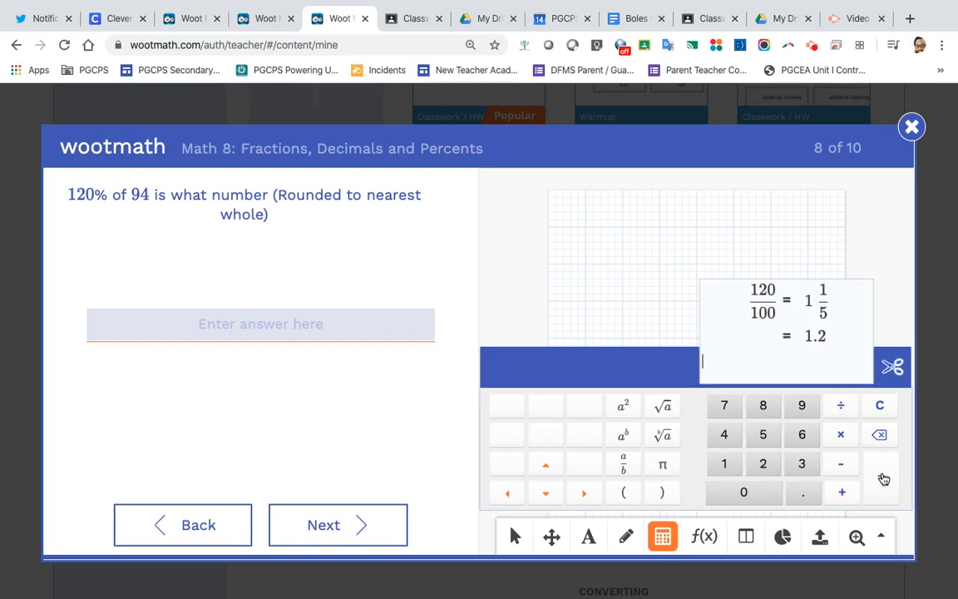
click(650, 287)
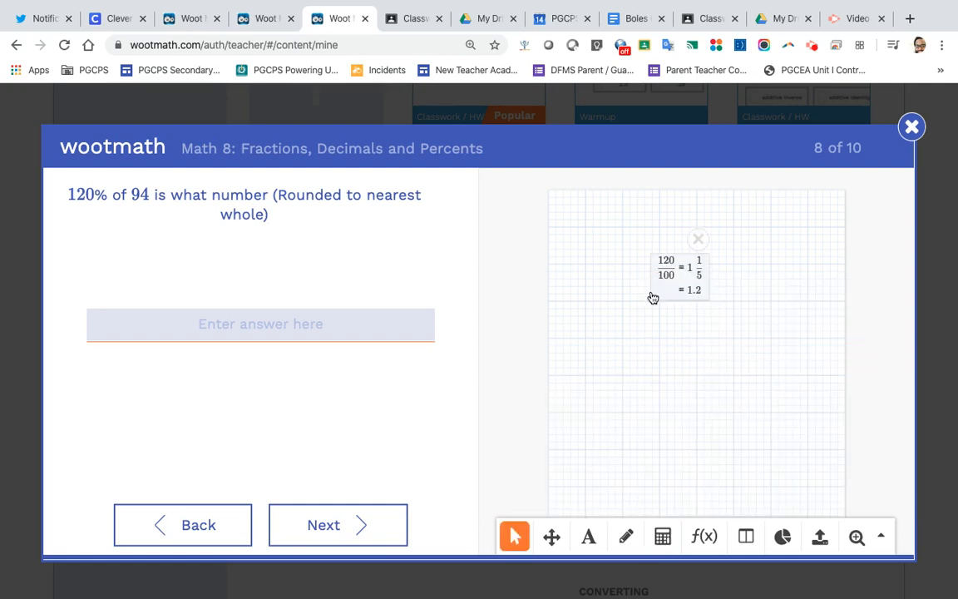
- Calculate 1.2 × 94 with the scratchpad calculator and place that calculation below the 120/100 work
click(663, 536)
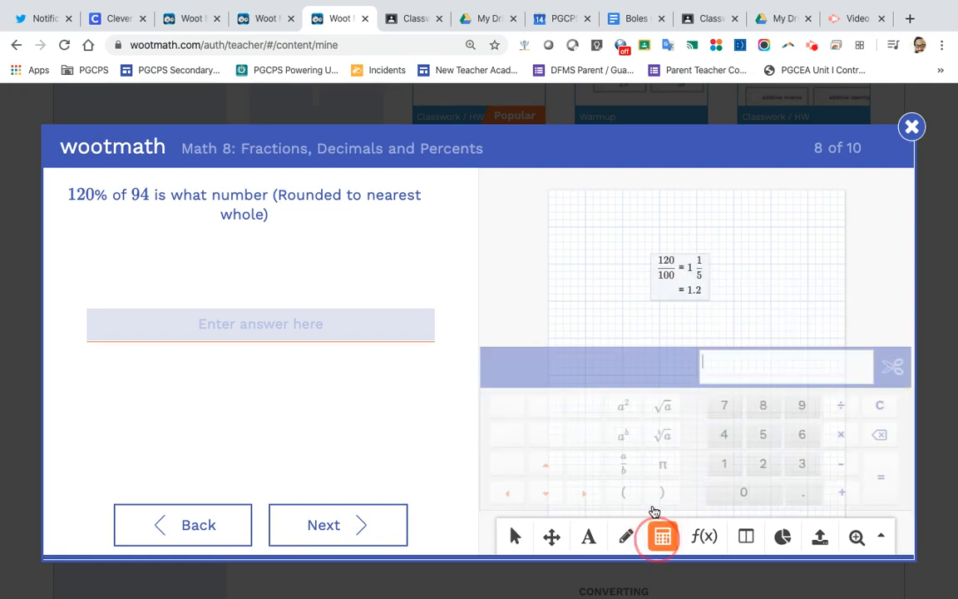
click(723, 463)
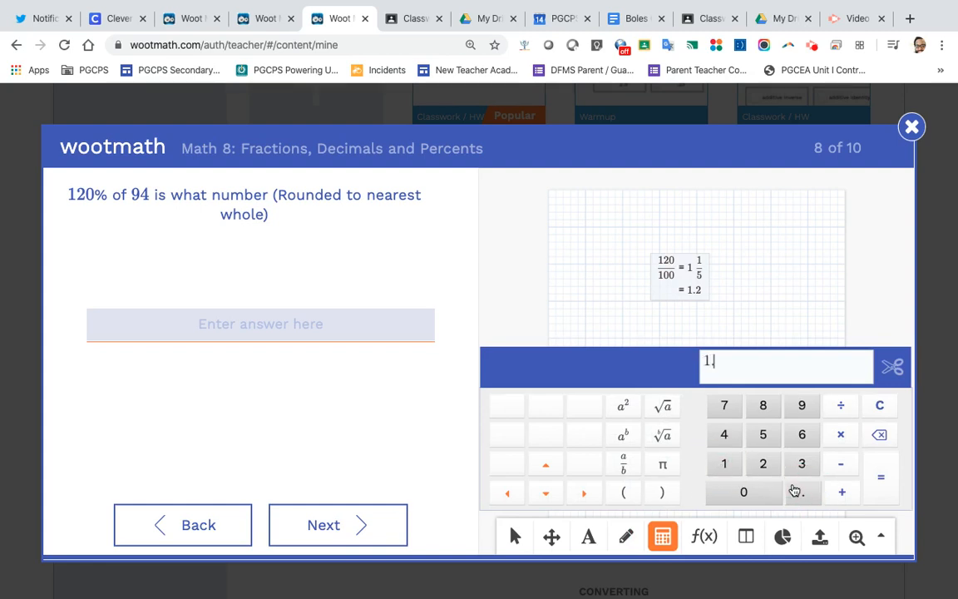
click(762, 463)
click(843, 435)
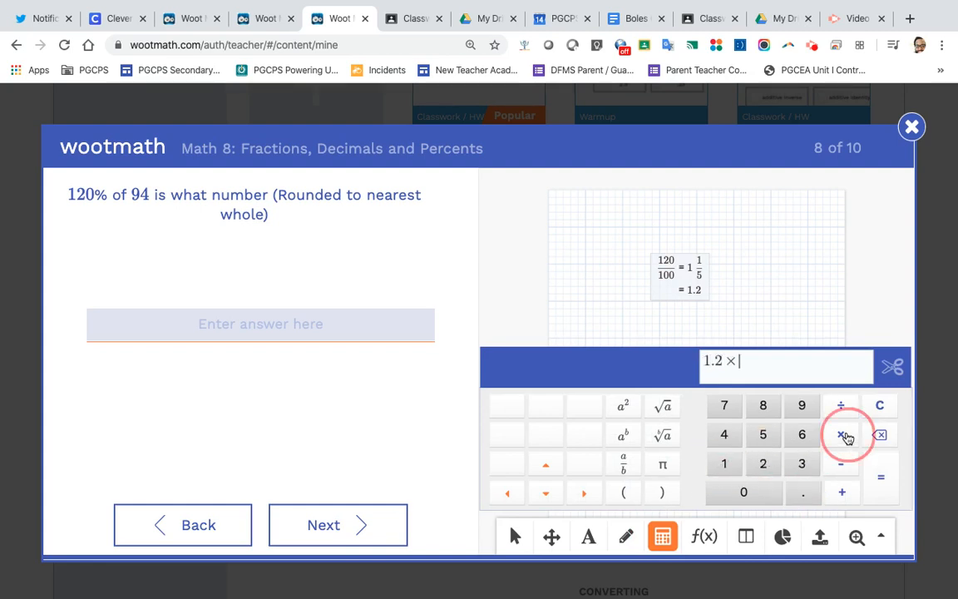
click(801, 409)
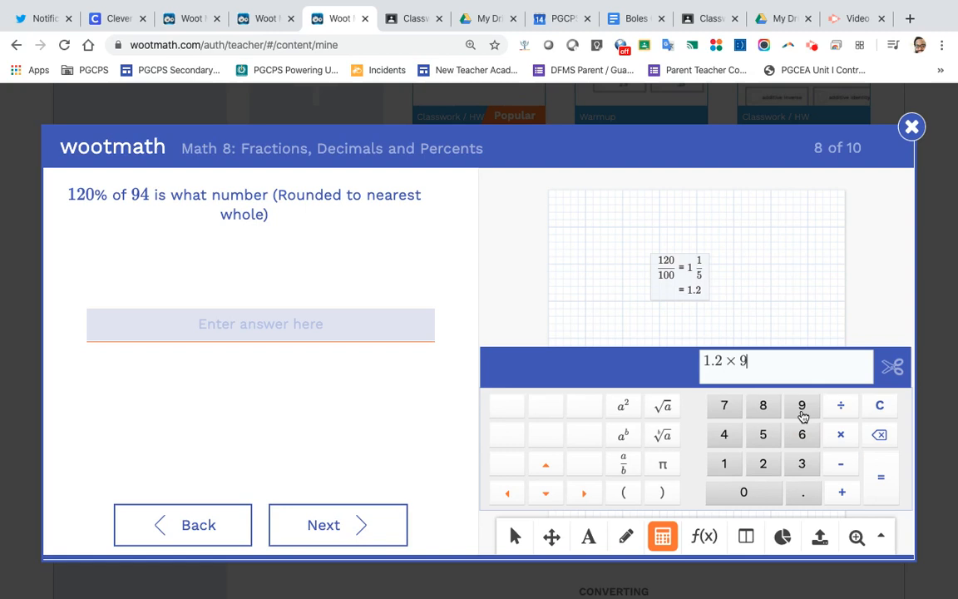
click(728, 437)
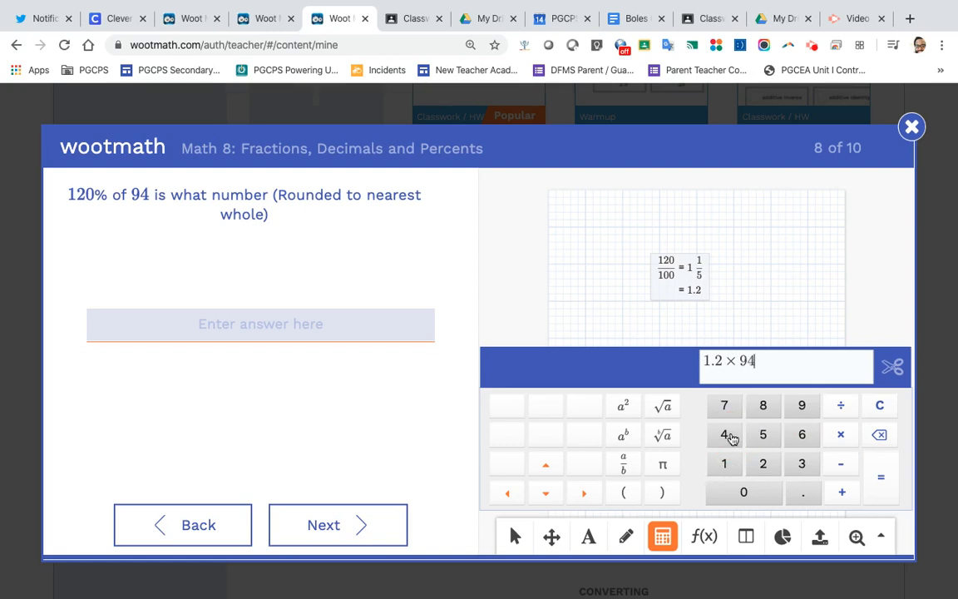
click(880, 480)
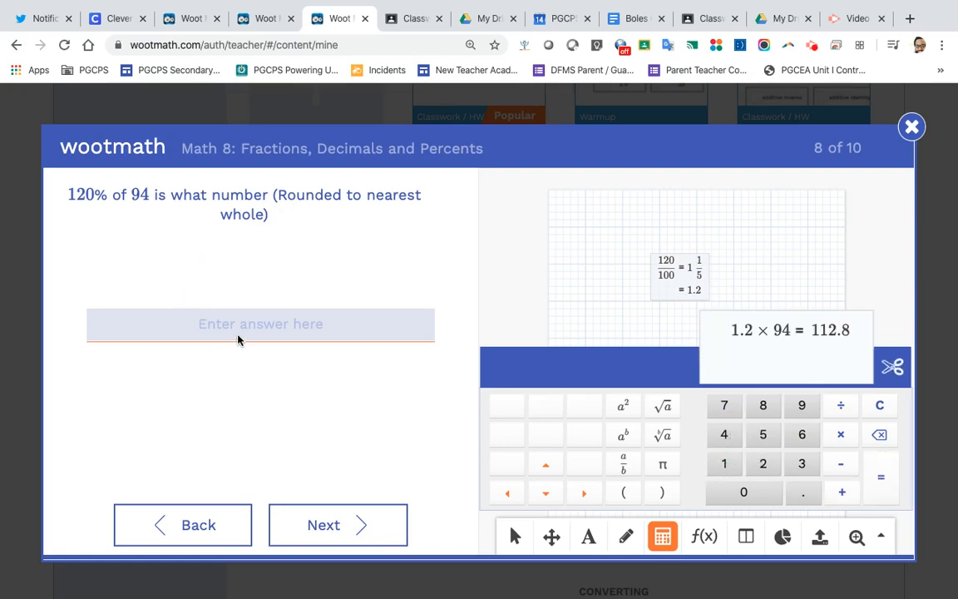
click(257, 325)
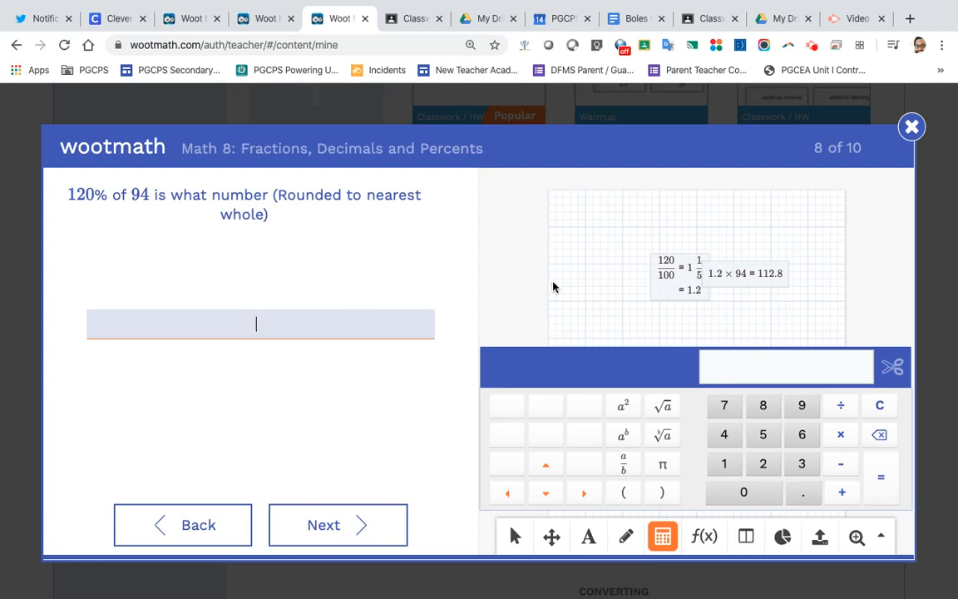
drag(739, 278, 675, 352)
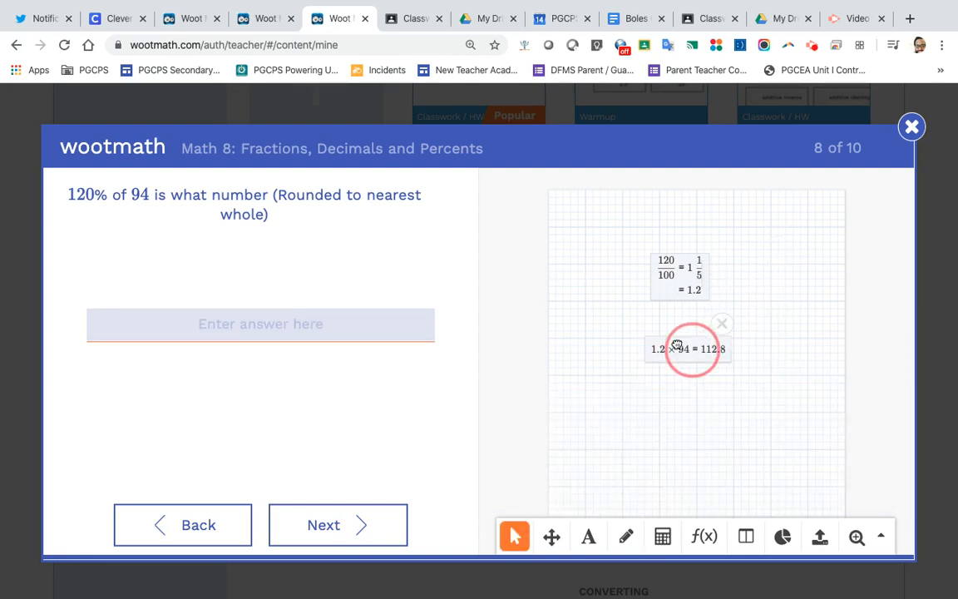
- Submit 112.8 as the answer to question 8 and continue to question 9
click(258, 326)
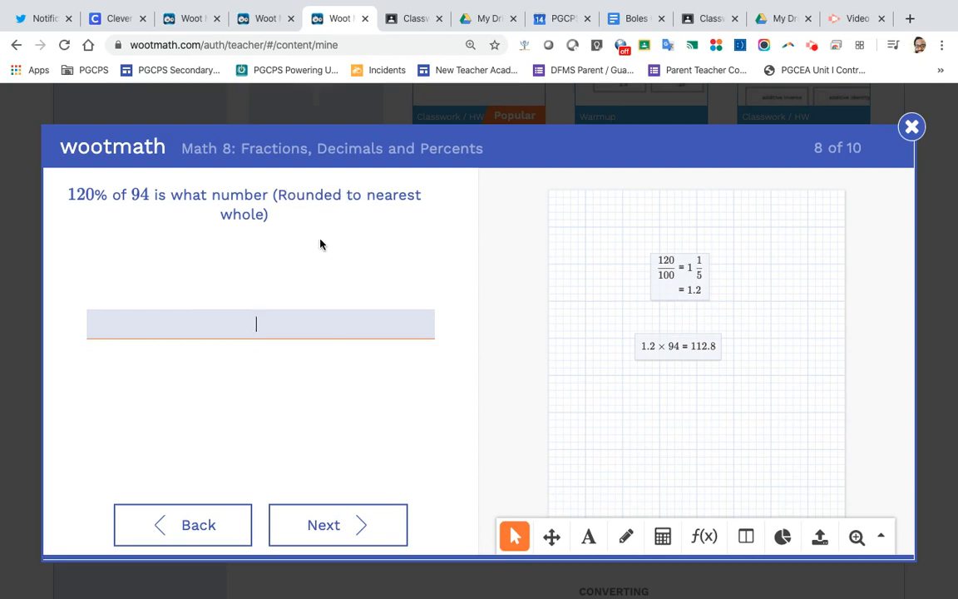
text(11)
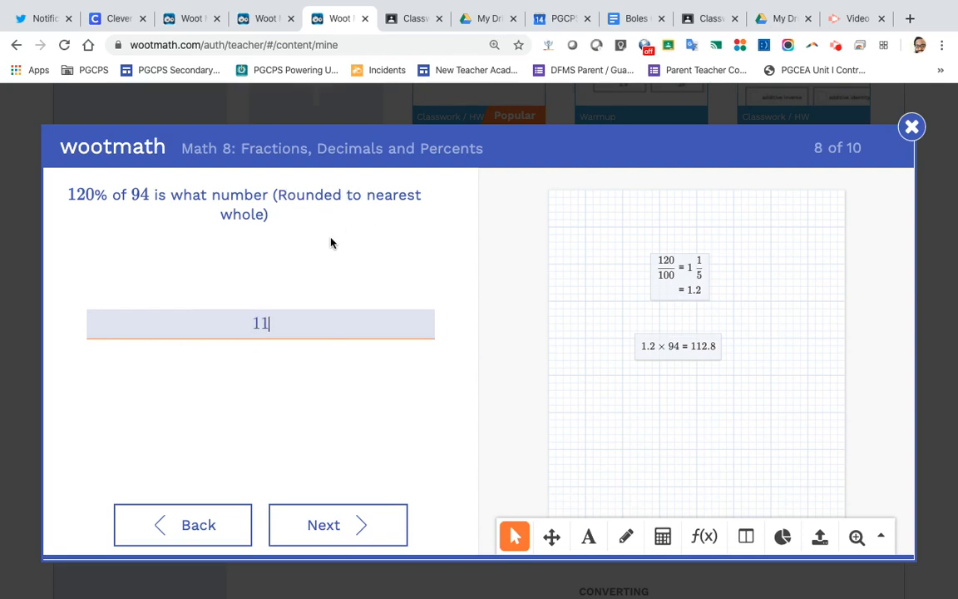
text(3)
key(BackSpace)
text(2.8)
click(357, 517)
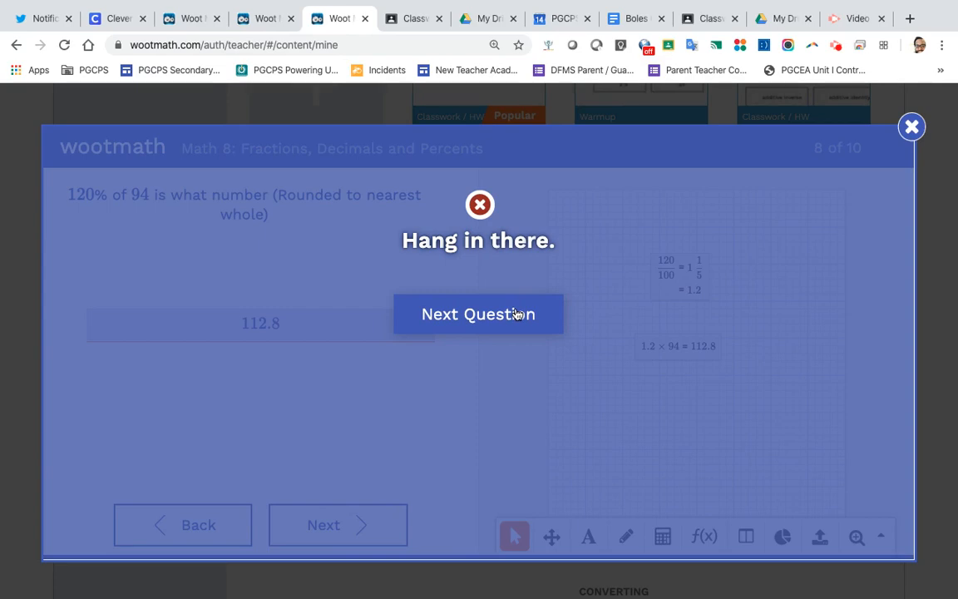
click(516, 313)
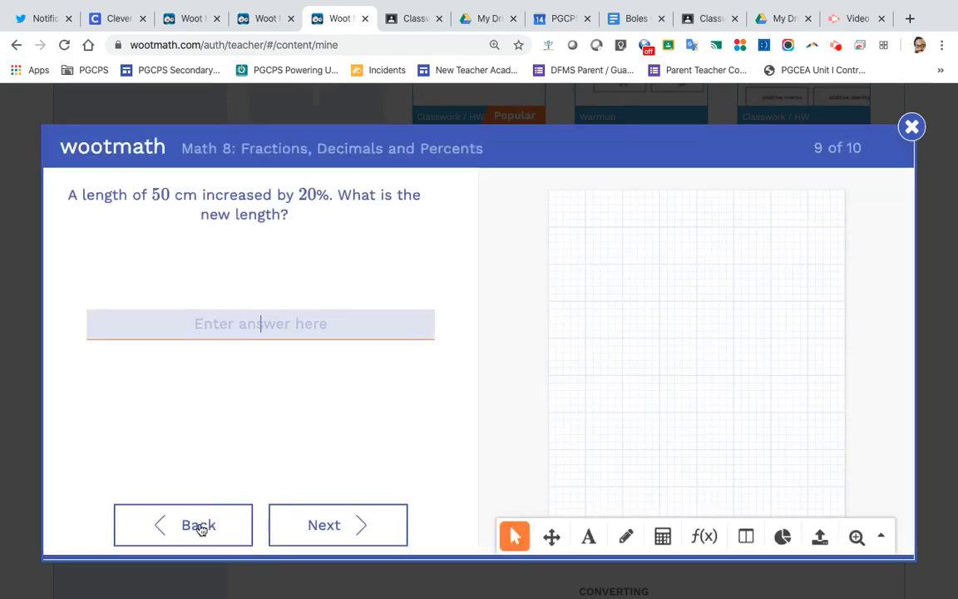
- Return to question 8, resubmit the answer rounded to 113 and continue to question 9
click(199, 526)
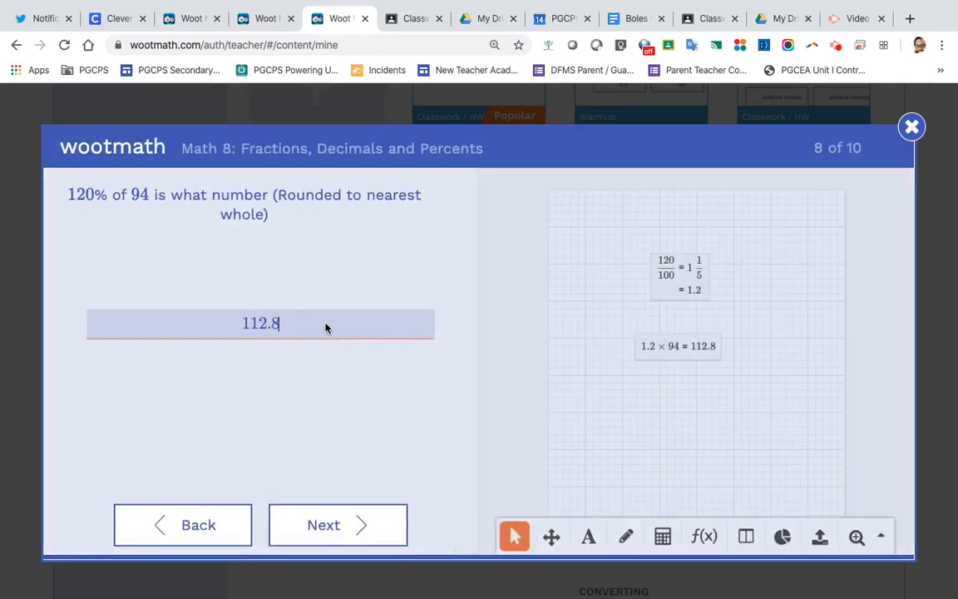
key(BackSpace)
key(BackSpace)
key(BackSpace)
text(3)
click(350, 524)
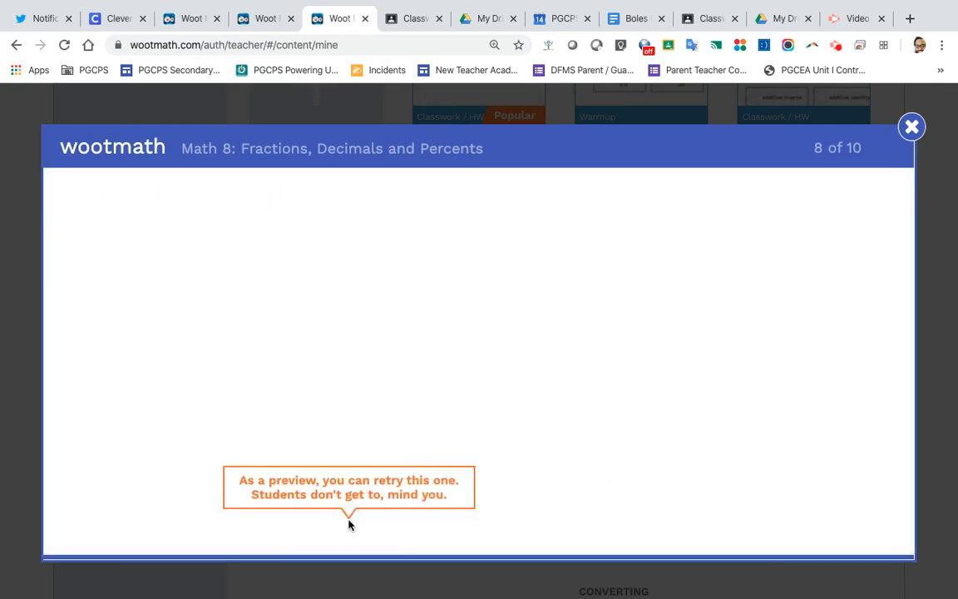
click(201, 532)
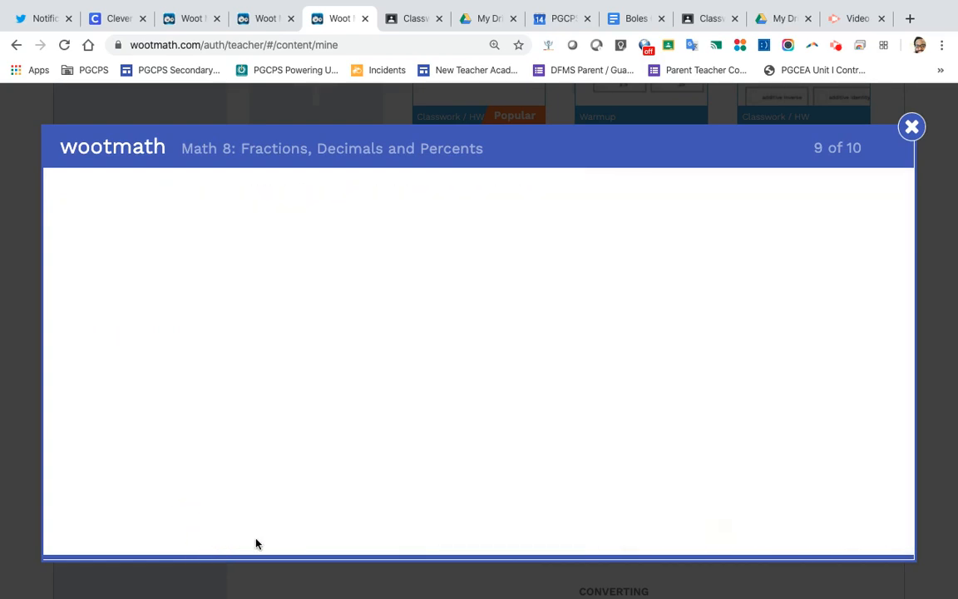
click(351, 528)
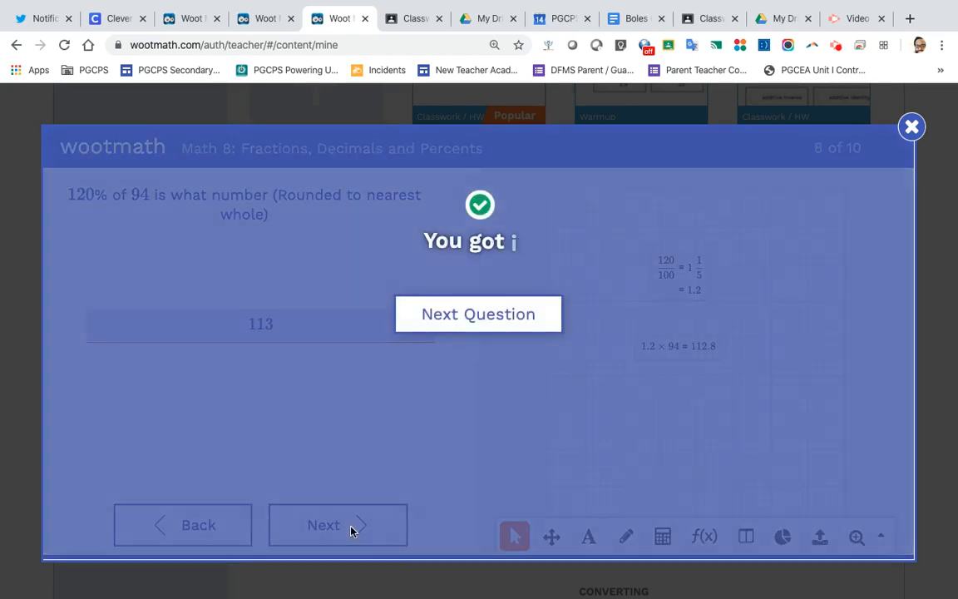
click(494, 313)
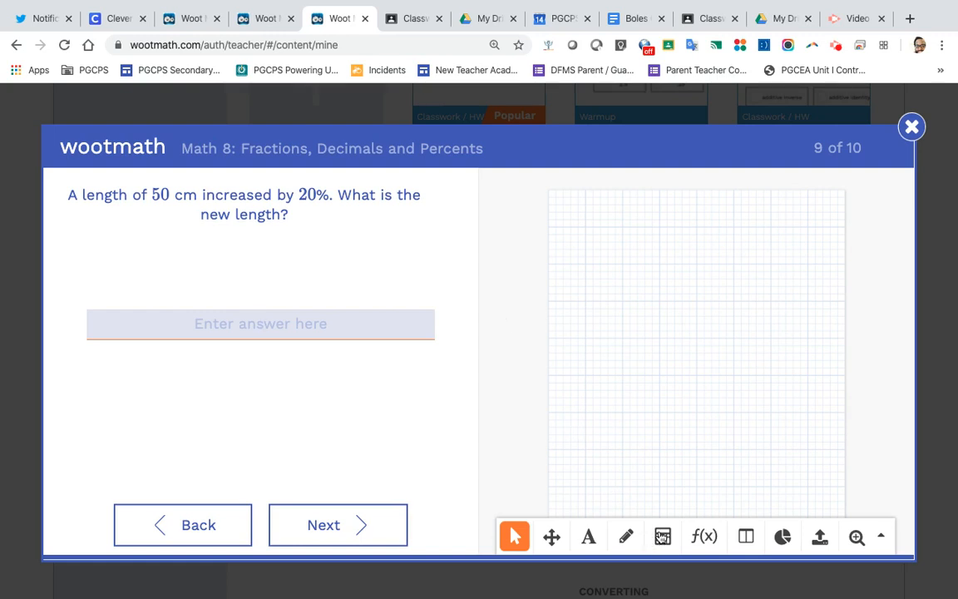
- Write the expression 50(1 + 0.2) on the question 9 scratchpad with 50(1.2) on the line below it
click(662, 536)
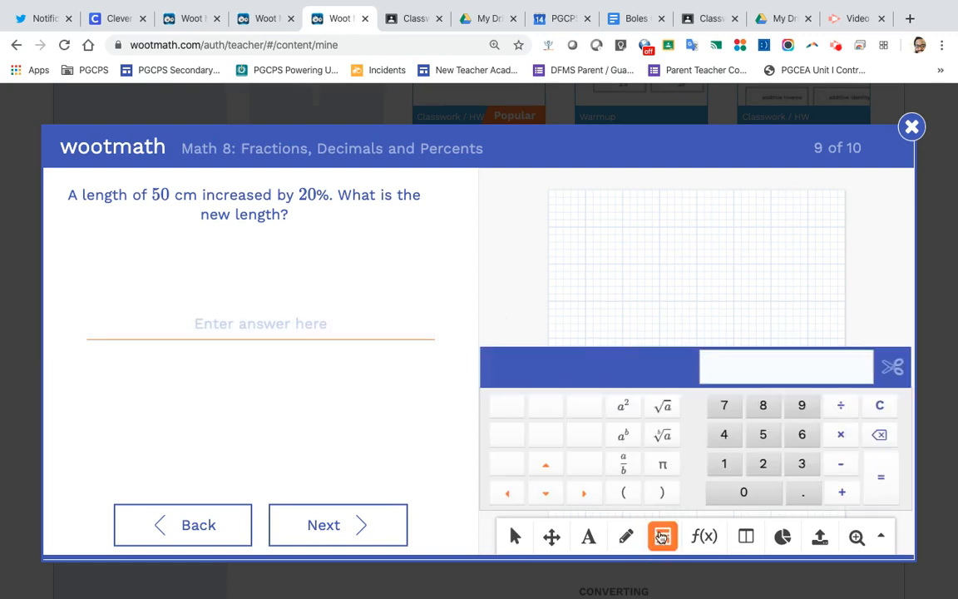
click(706, 538)
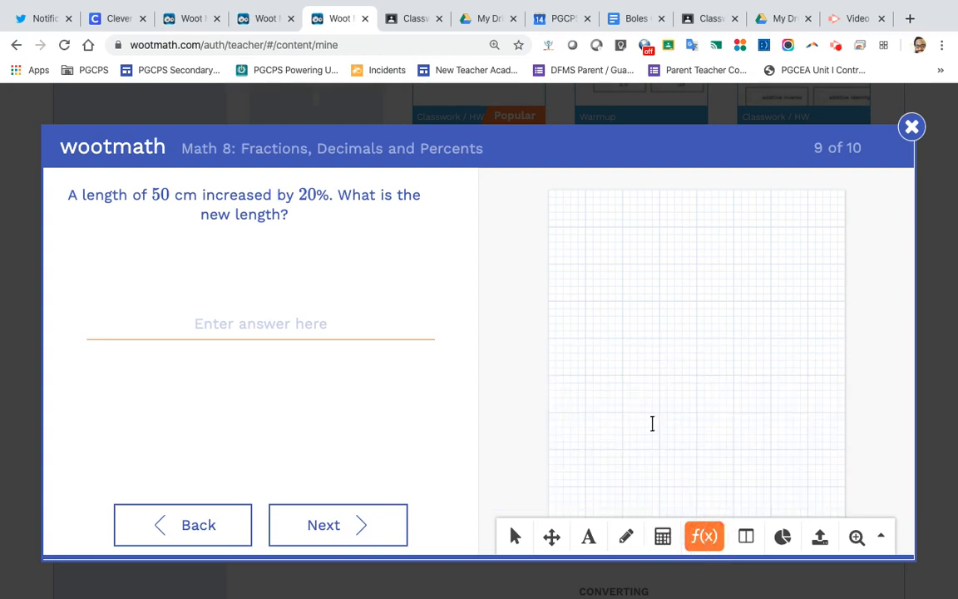
click(652, 426)
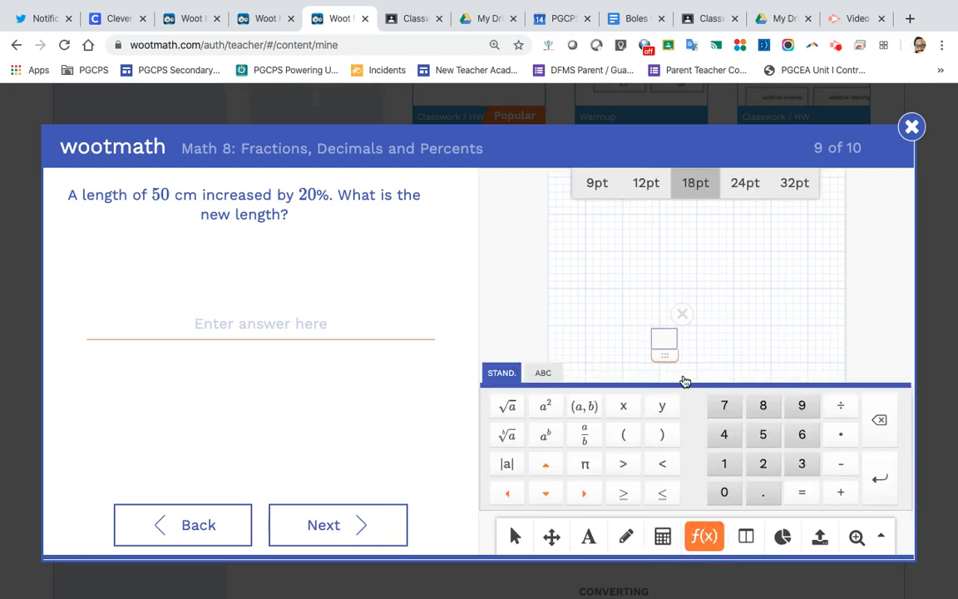
text(50()
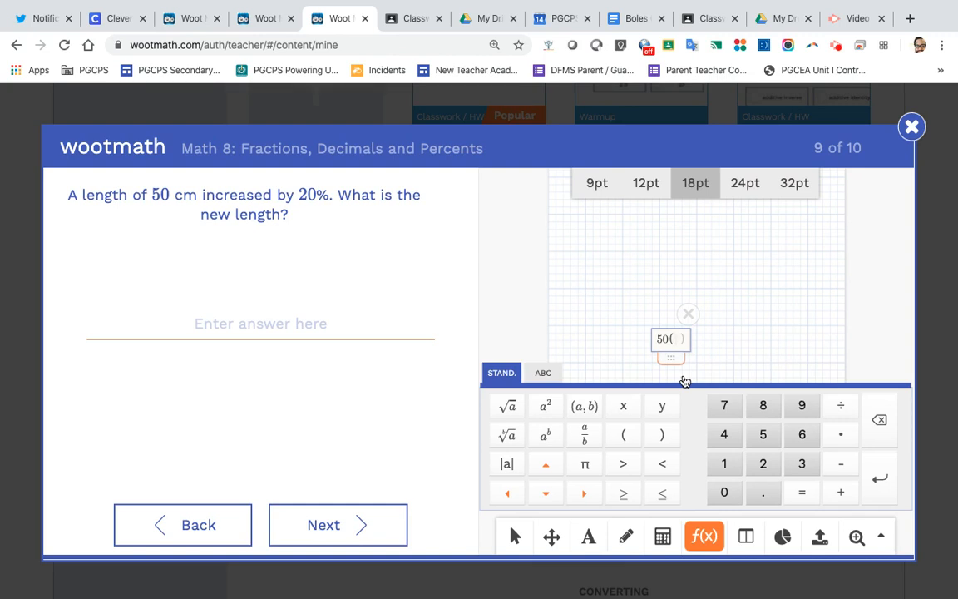
text(1 )
text(+ 0.3)
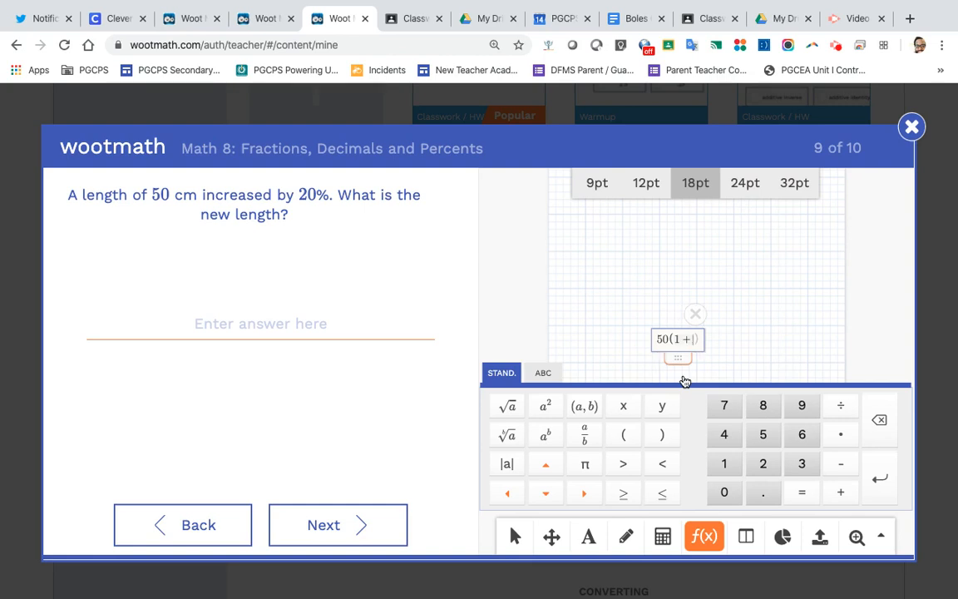
key(BackSpace)
text(2)
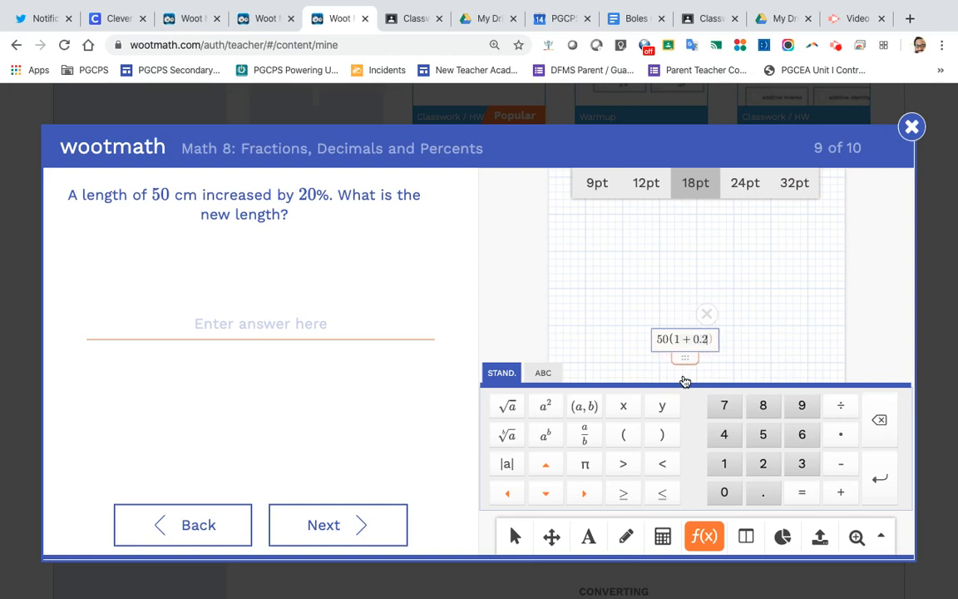
text())
key(Return)
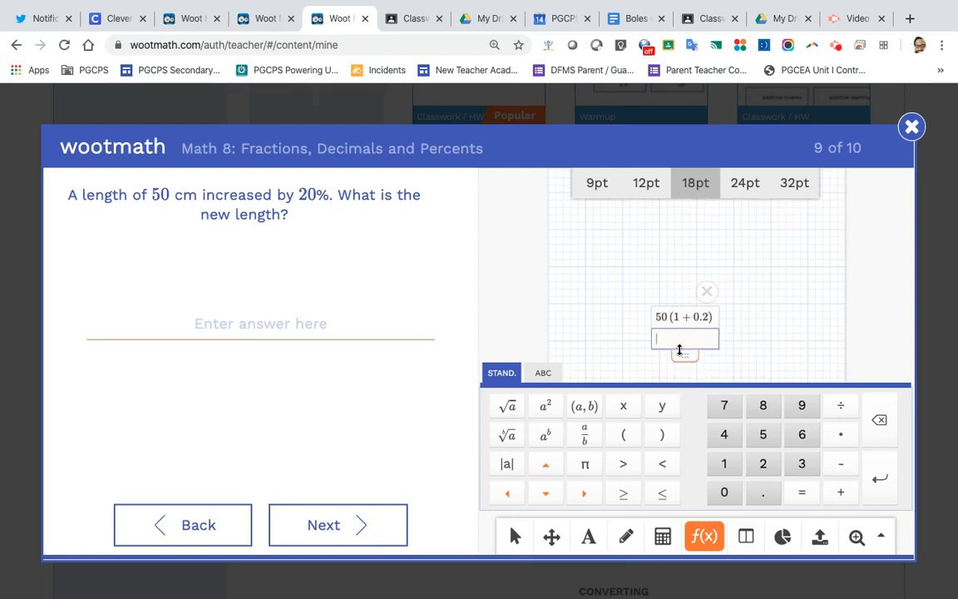
text(50(1.2))
- Calculate 50(1.2) with the scratchpad calculator and place that calculation below the question 9 expressions
click(666, 540)
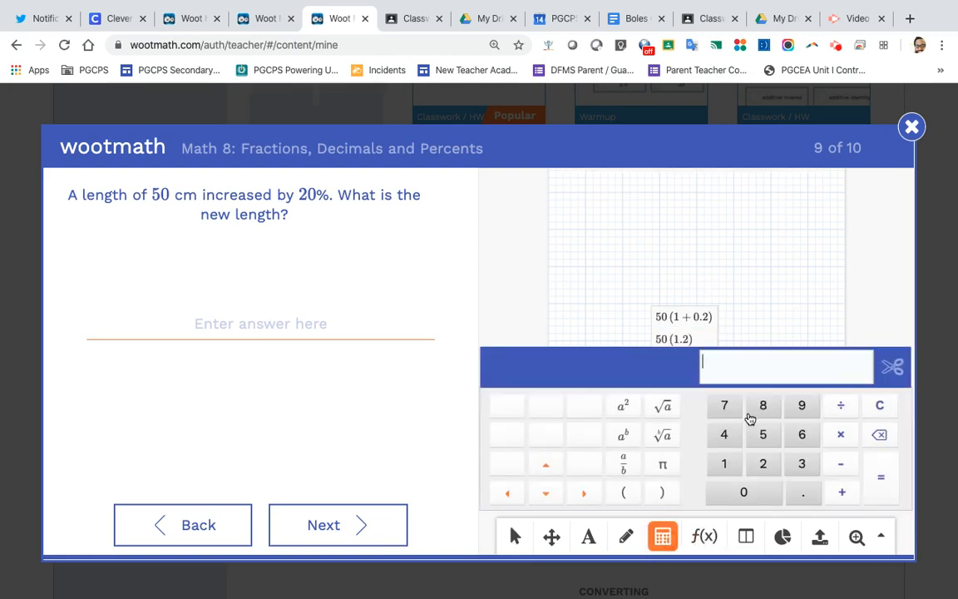
text(50(1.2))
key(Return)
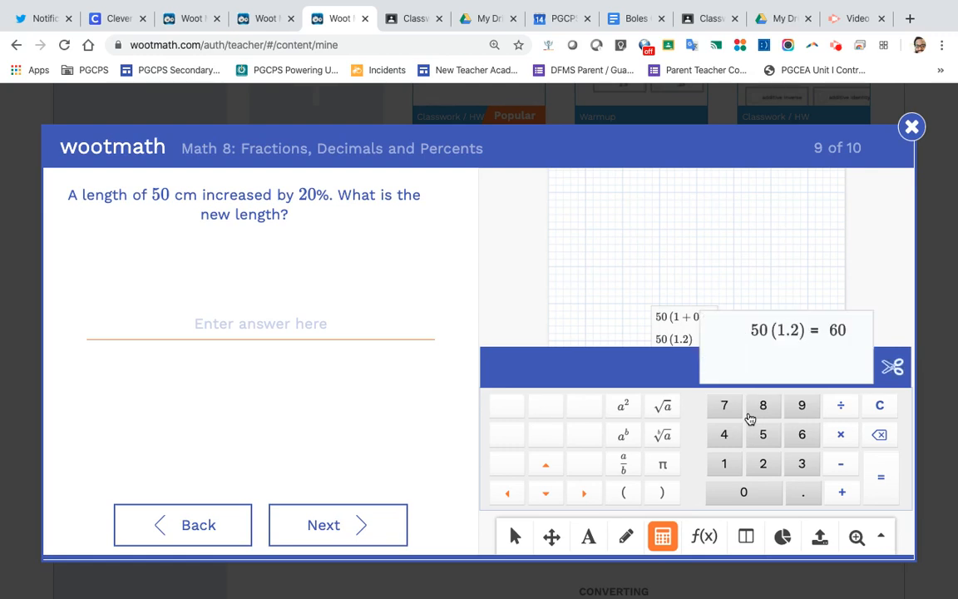
click(614, 289)
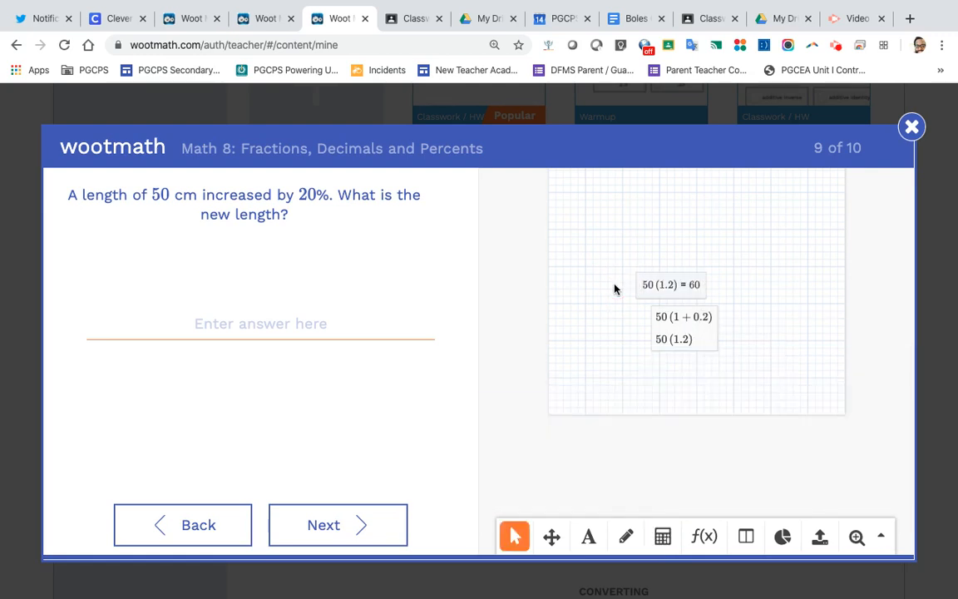
drag(654, 282, 737, 380)
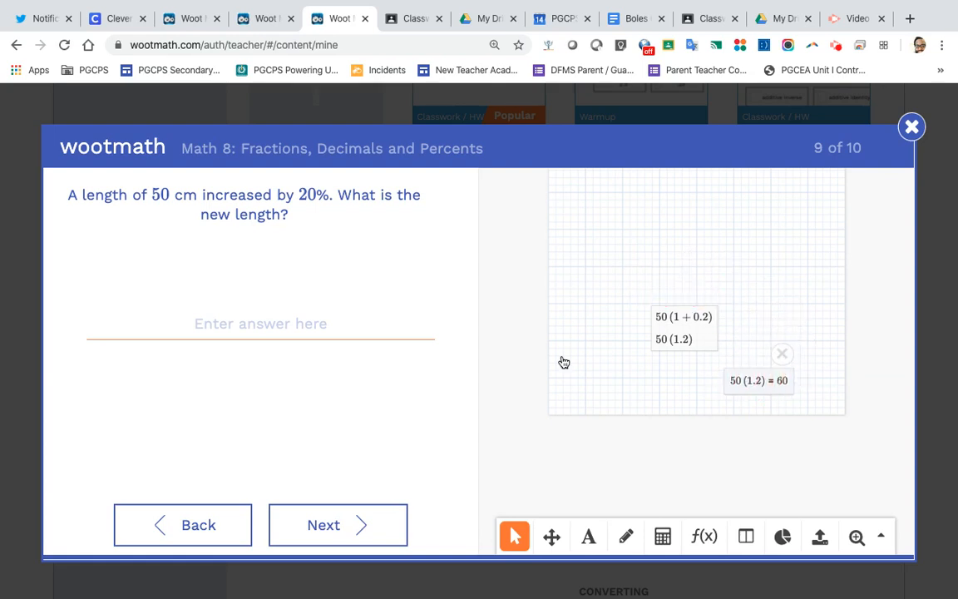
- Submit 60 as the answer to question 9 and continue to question 10
click(244, 321)
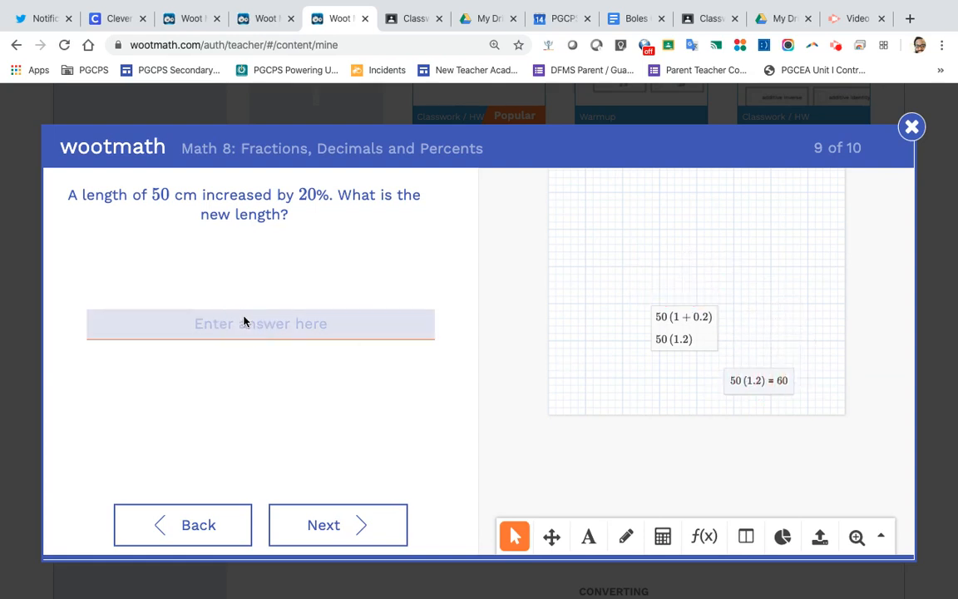
text(60)
click(325, 520)
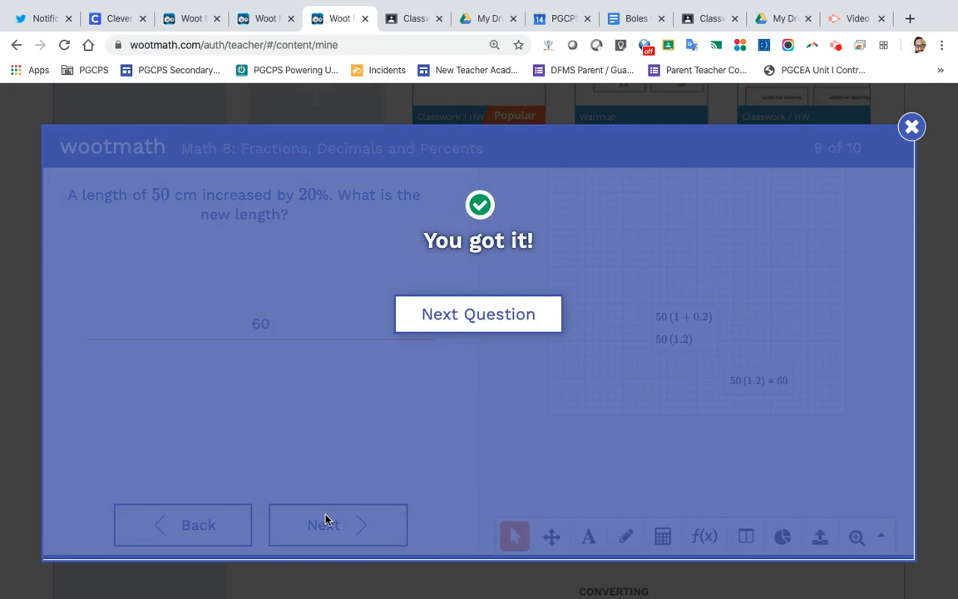
click(491, 316)
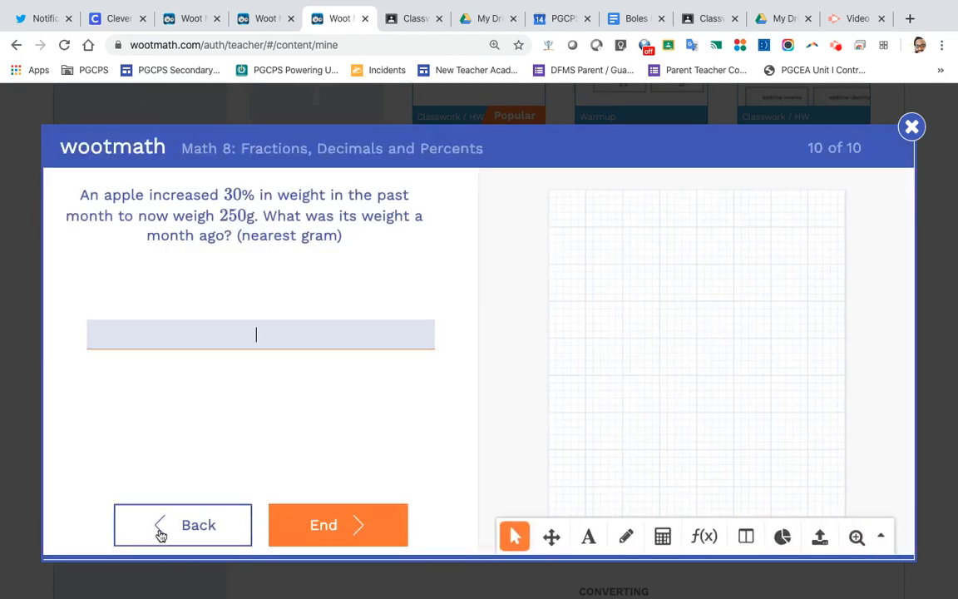
- Return to question 9, resubmit the answer with its unit as 60 cm and continue to question 10
click(158, 535)
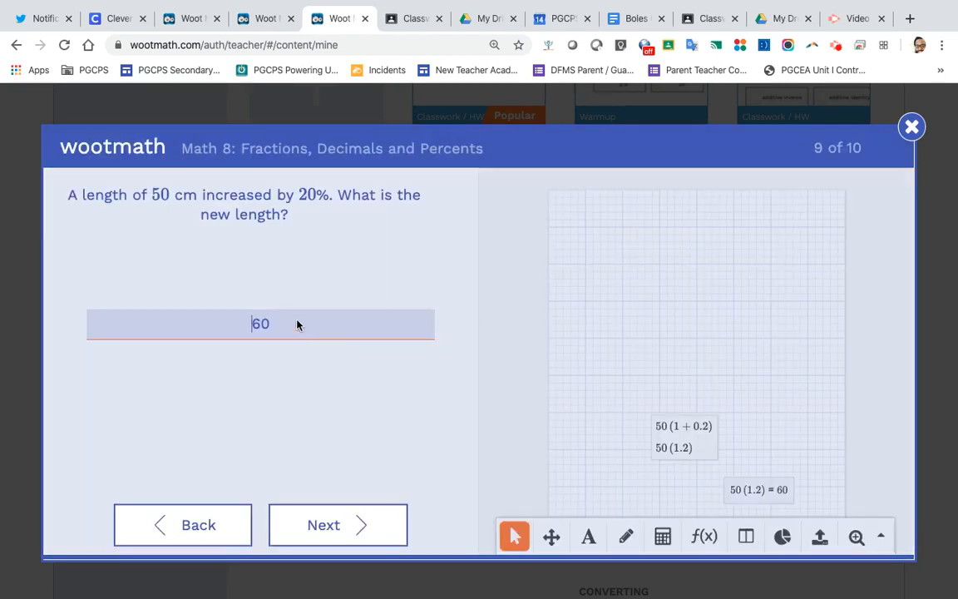
click(296, 325)
click(267, 325)
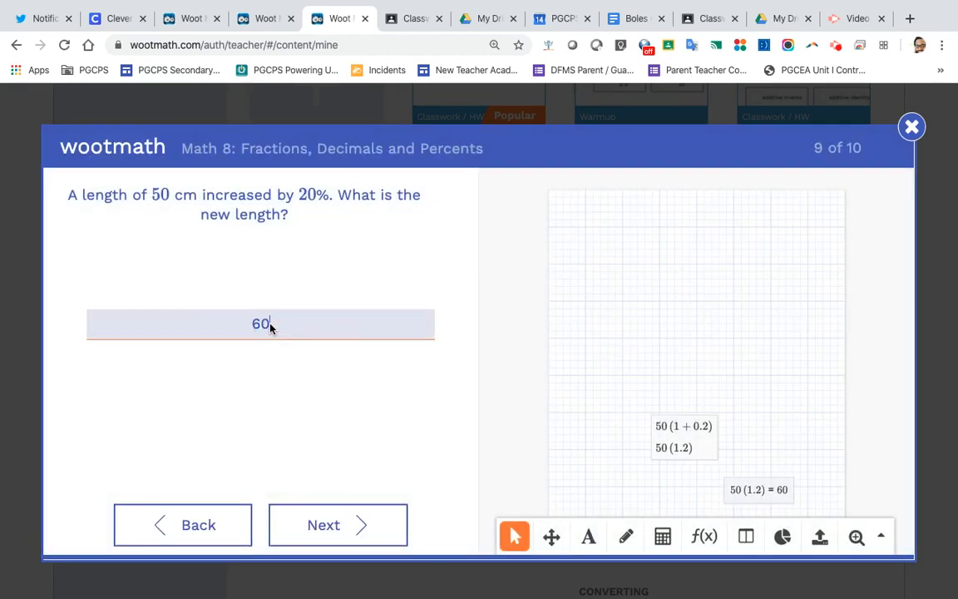
click(346, 528)
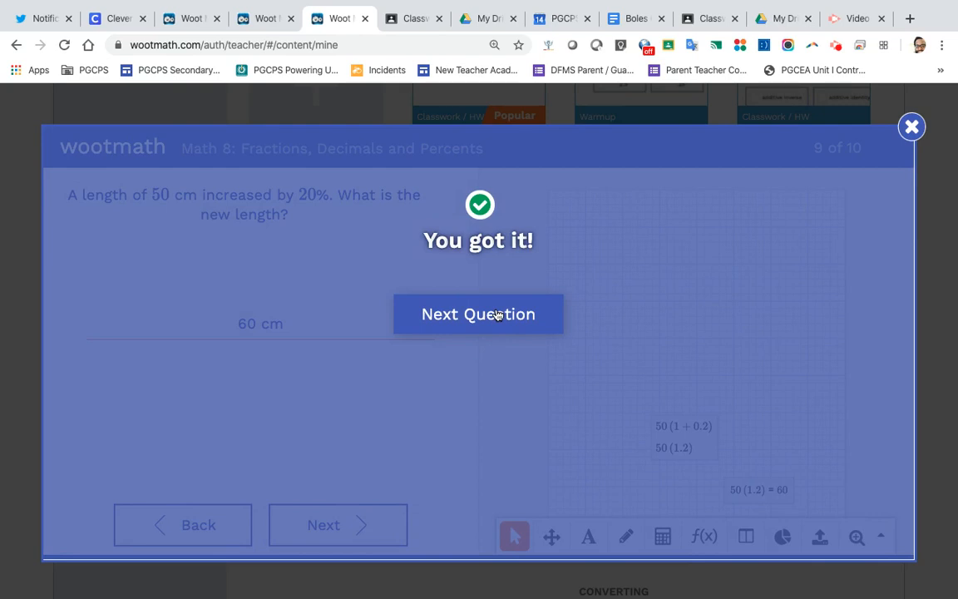
click(497, 314)
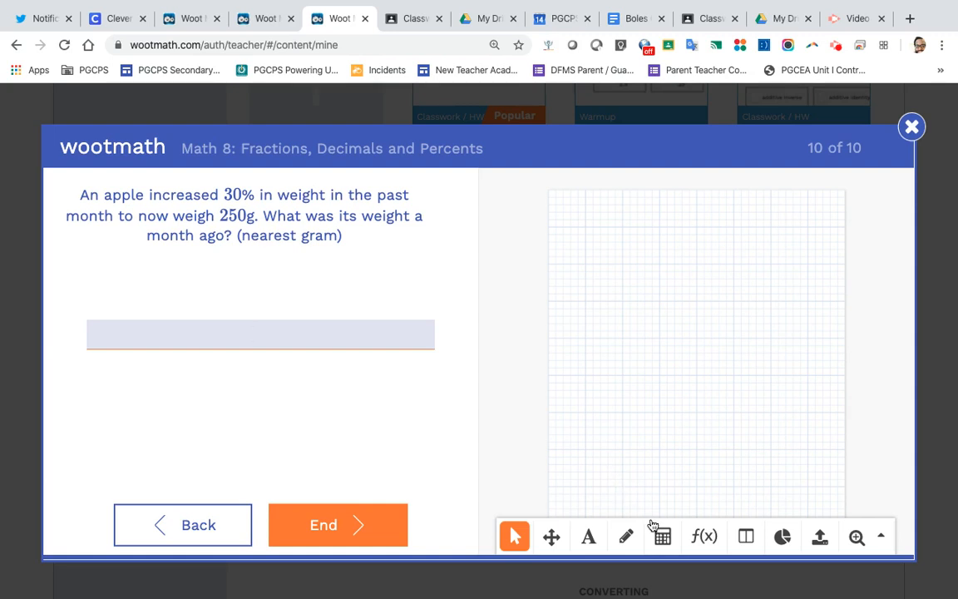
- Write the equation x(1 + 0.3) = 250 on the question 10 scratchpad
click(705, 537)
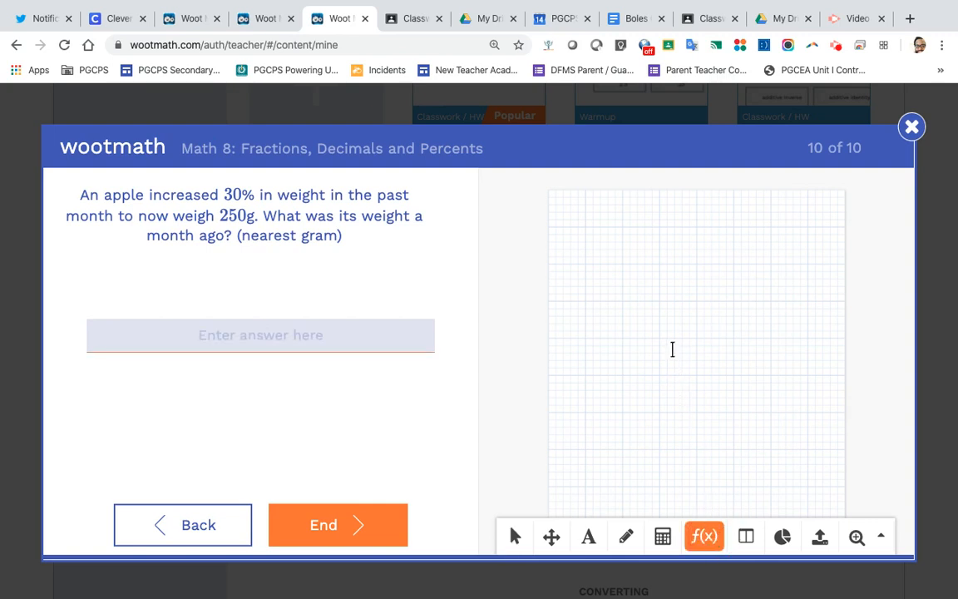
click(655, 299)
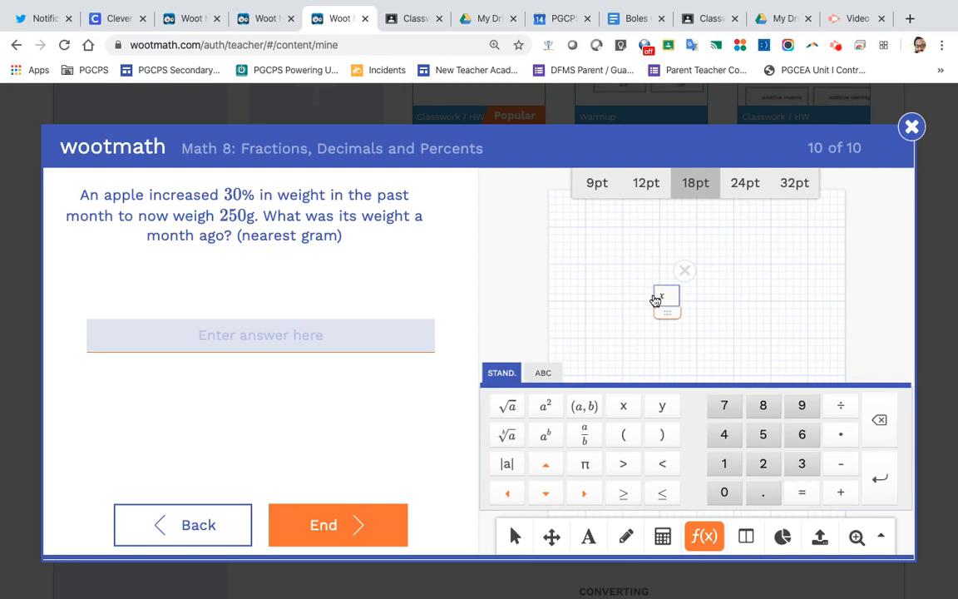
text(x()
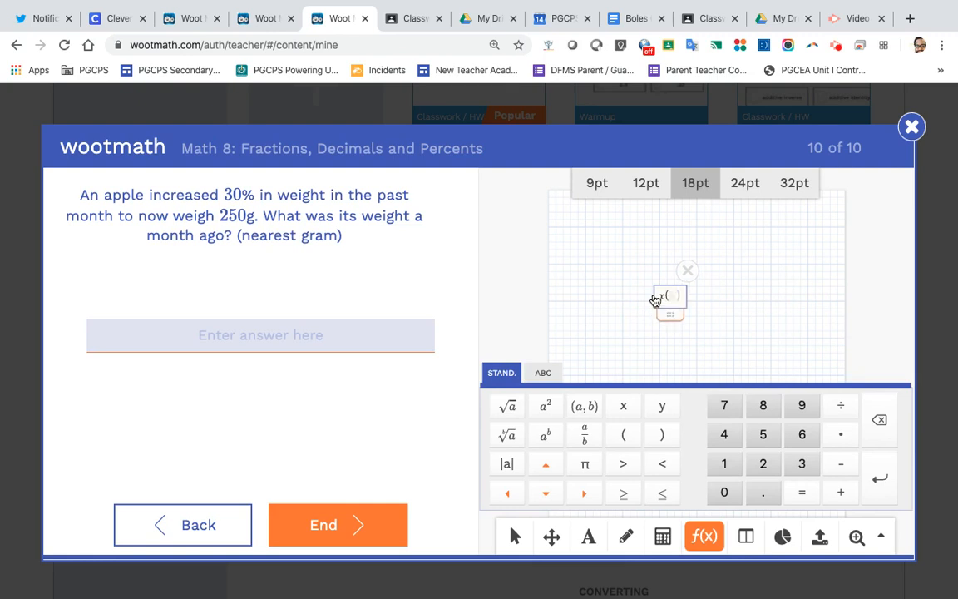
text(1 + )
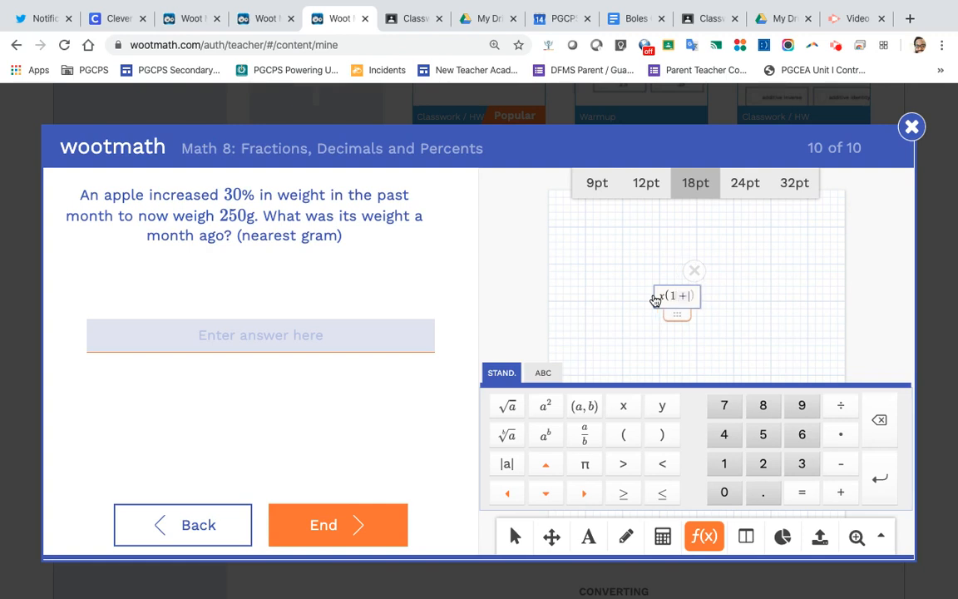
text(0)
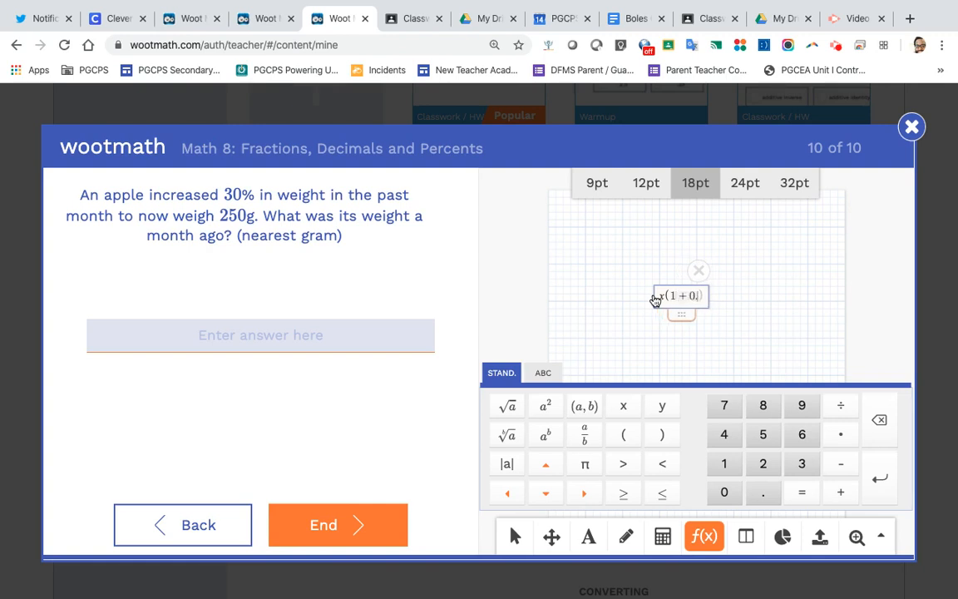
text(.3) = )
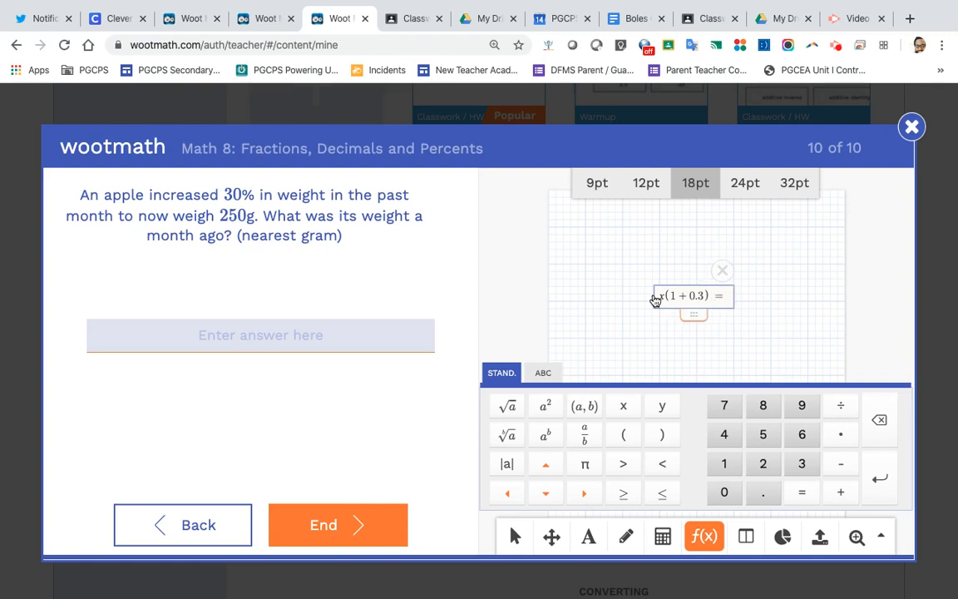
text(250)
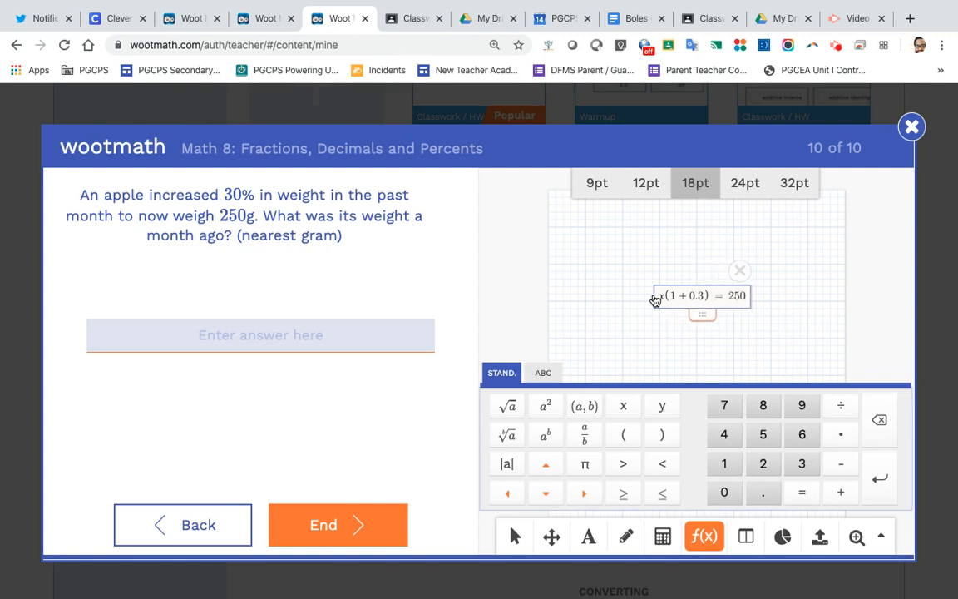
key(Return)
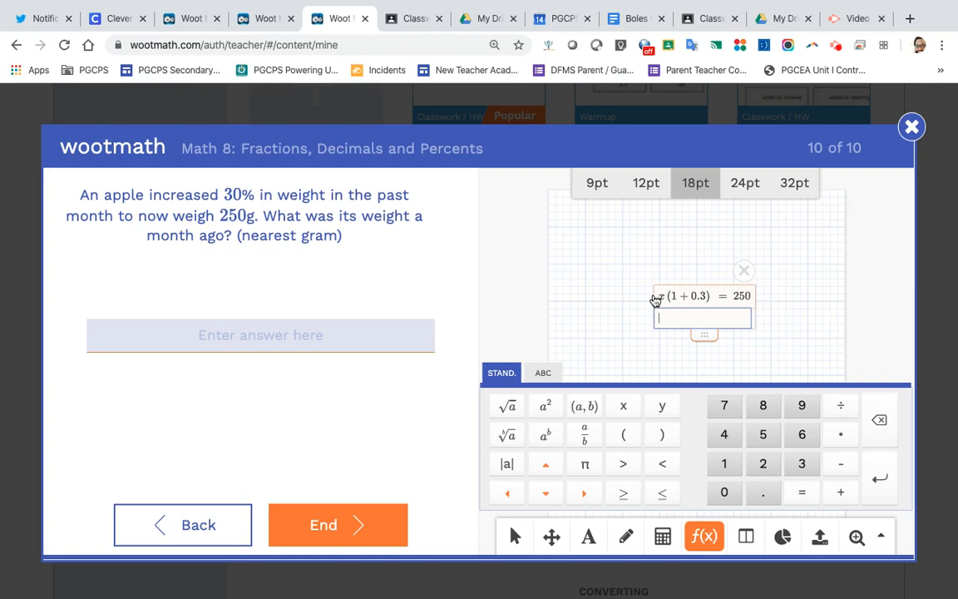
- Add the lines x(1.3) = 250 and 1.3x = 250 below the first equation
text(x(1.3))
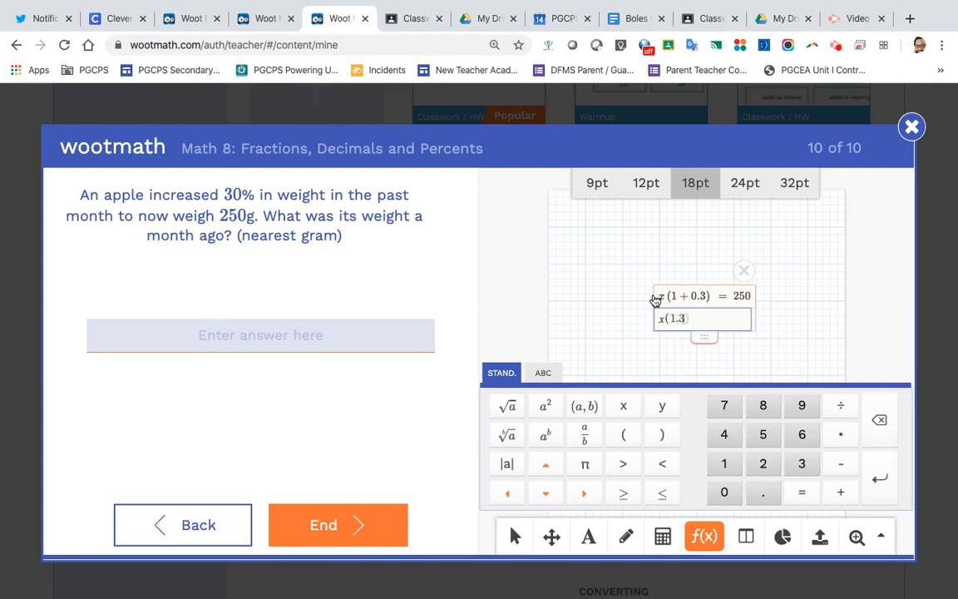
text( = 250)
key(Return)
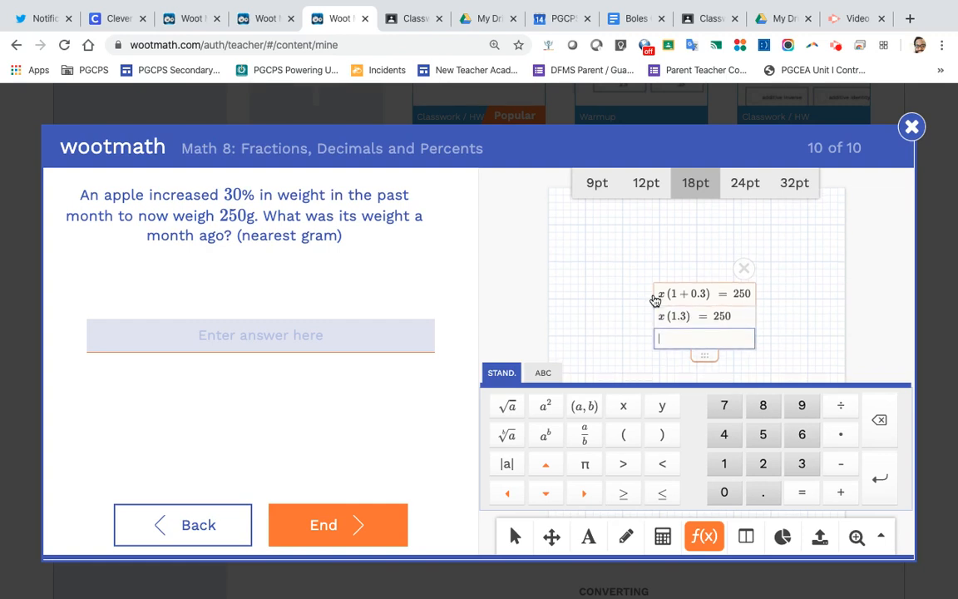
text(1.3x = 2)
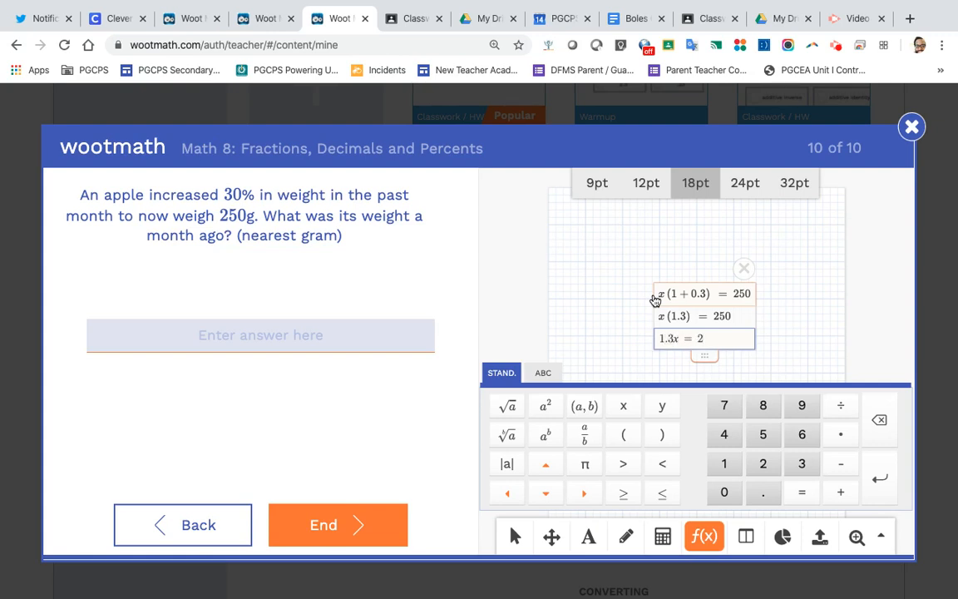
text(50)
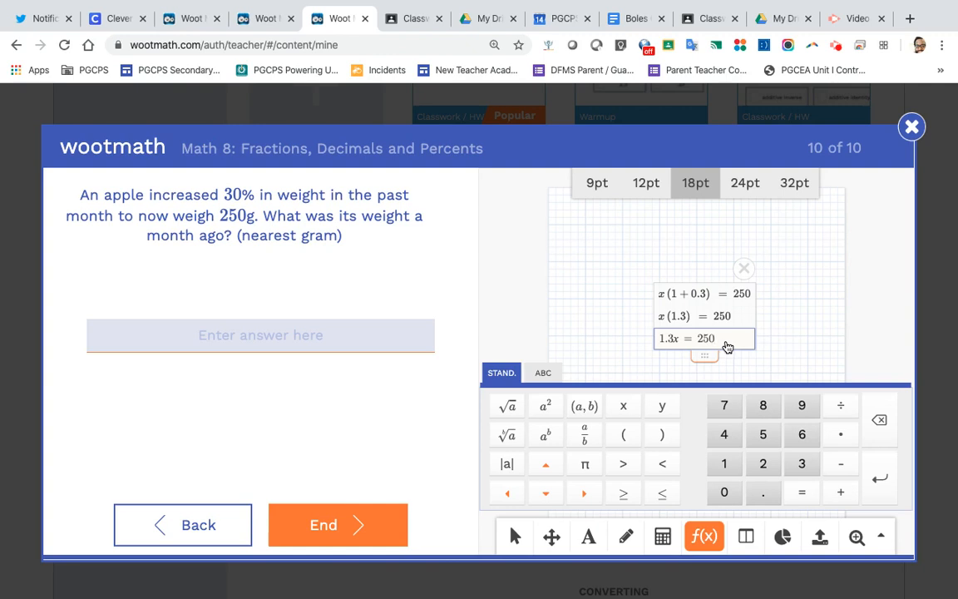
key(Return)
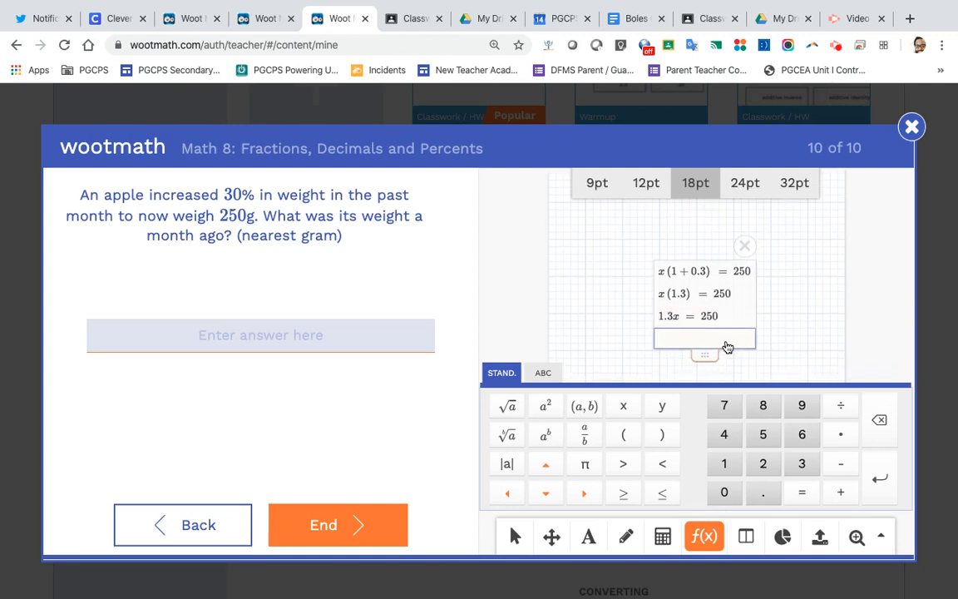
- Add a final line to the equations giving x as the fraction 250/1.3
text(x=)
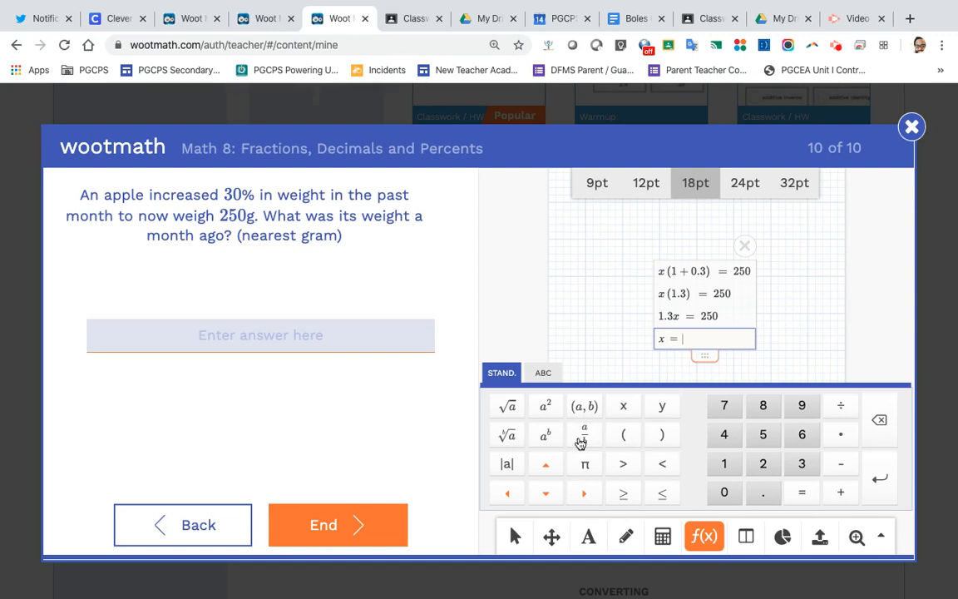
click(584, 436)
text(250)
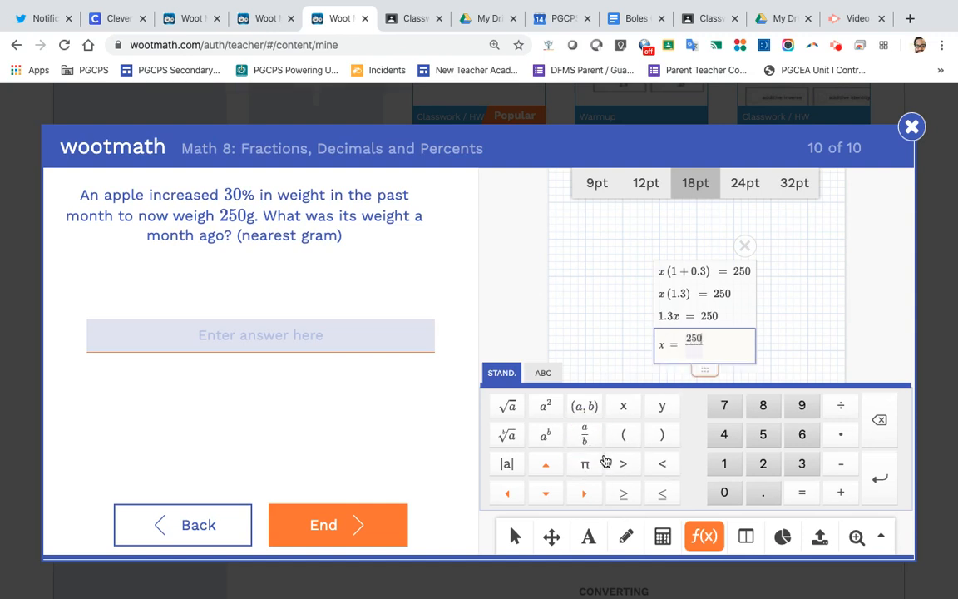
click(695, 350)
text(1.3)
- Calculate 250 ÷ 1.3 with the scratchpad calculator
click(662, 539)
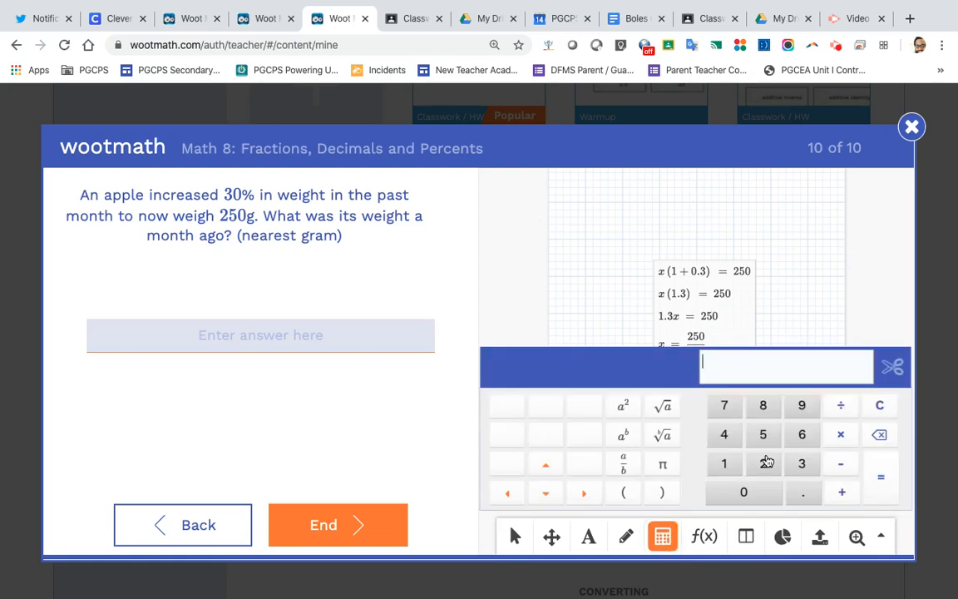
click(764, 465)
click(764, 436)
click(749, 497)
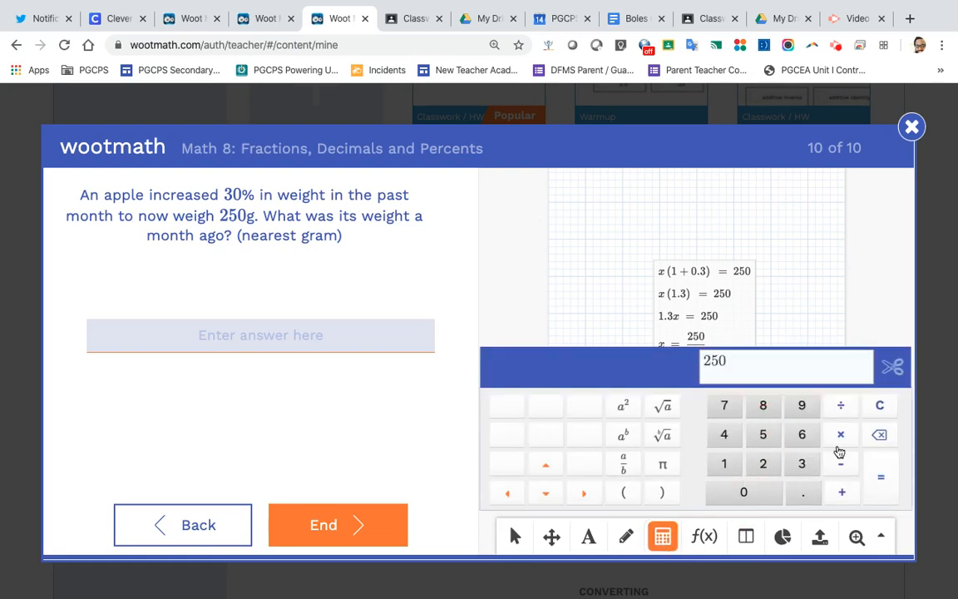
click(843, 407)
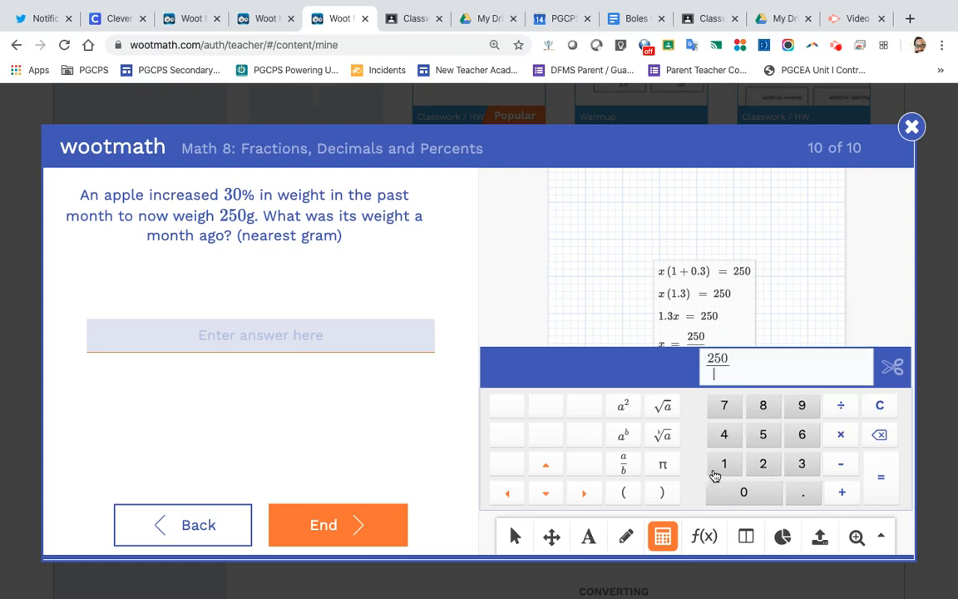
click(717, 471)
click(803, 468)
click(881, 479)
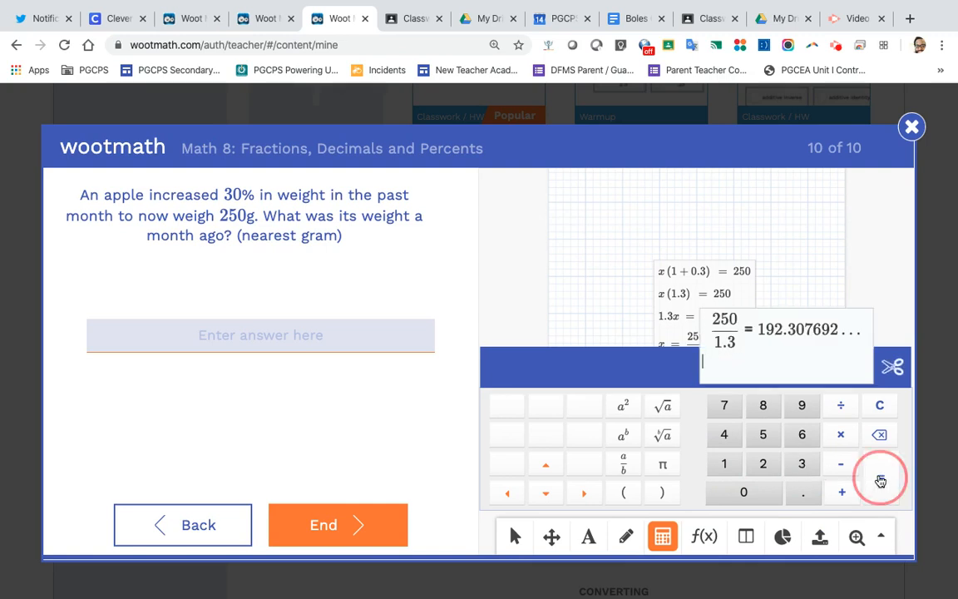
- Submit 192 grams as the answer to question 10, and resubmit it with the unit shortened as 192 g
click(296, 332)
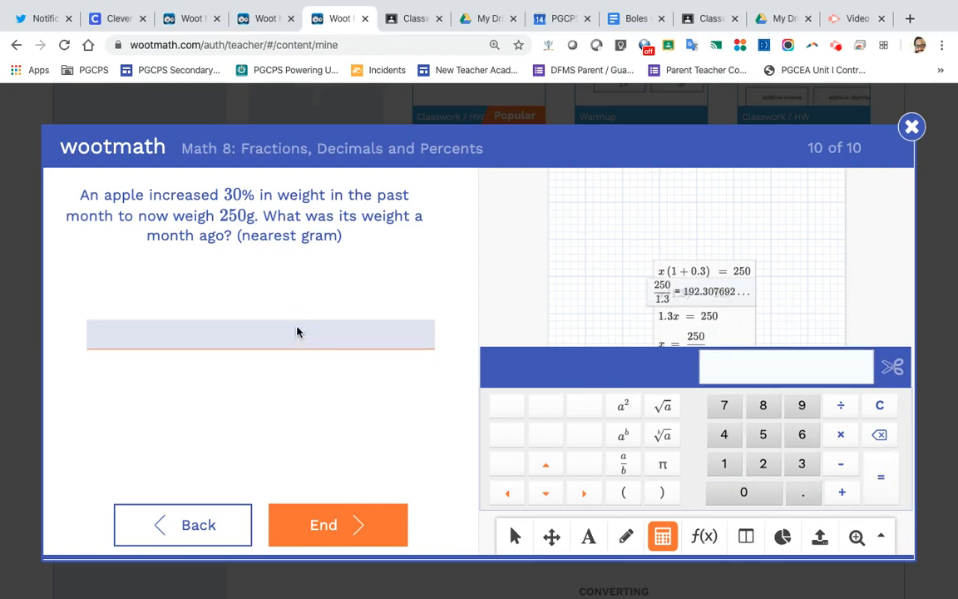
text(192 grams)
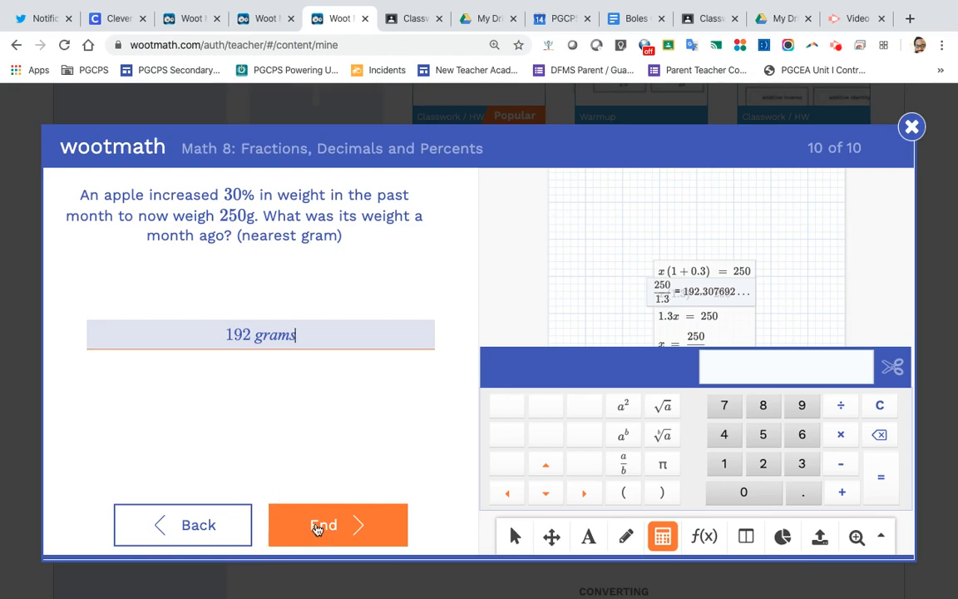
click(317, 524)
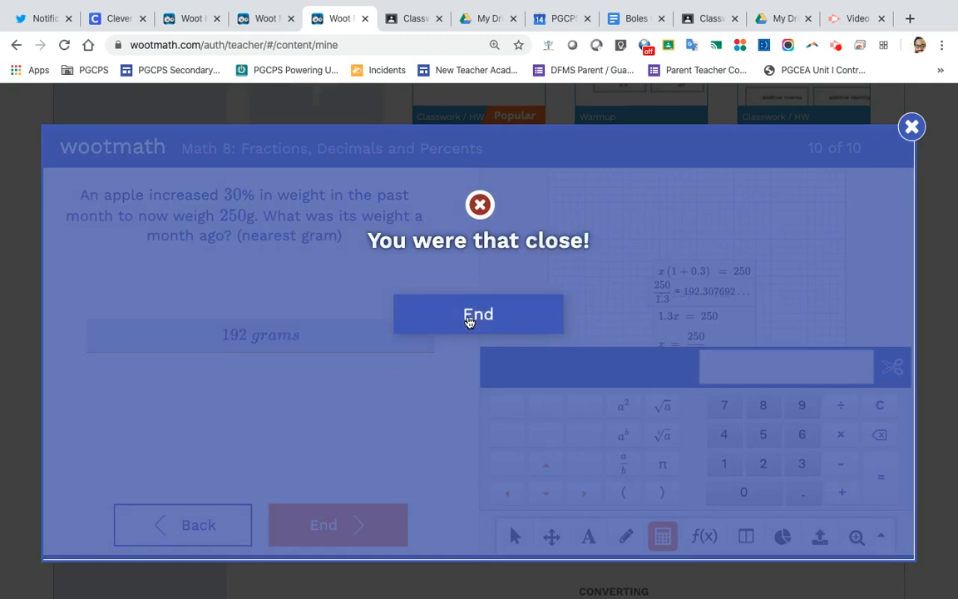
click(469, 319)
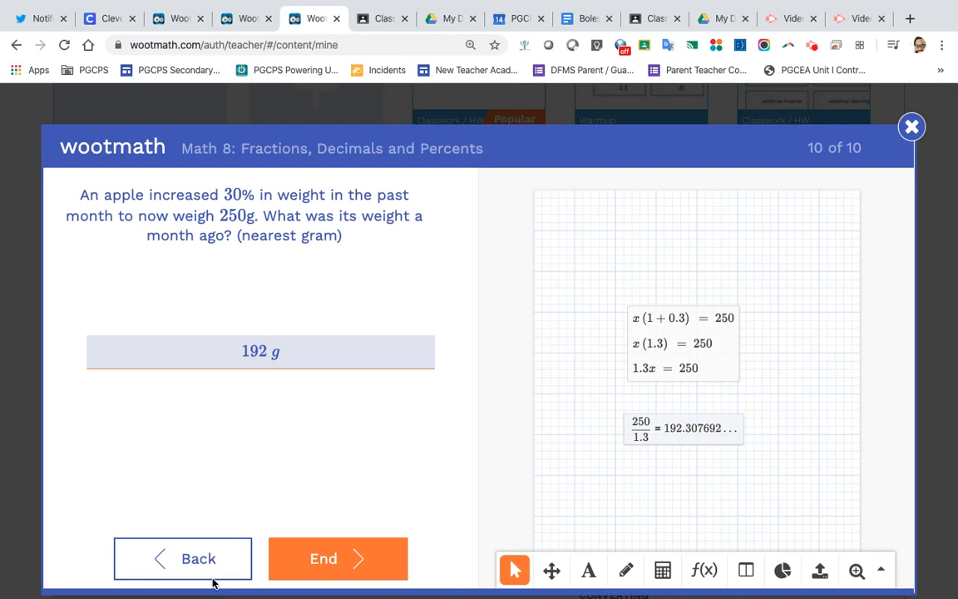
click(314, 554)
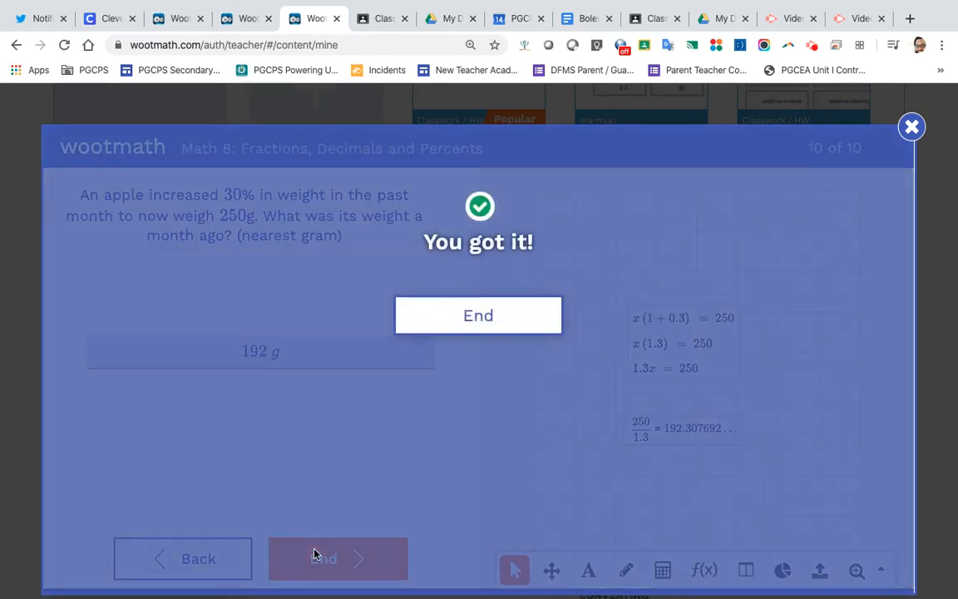